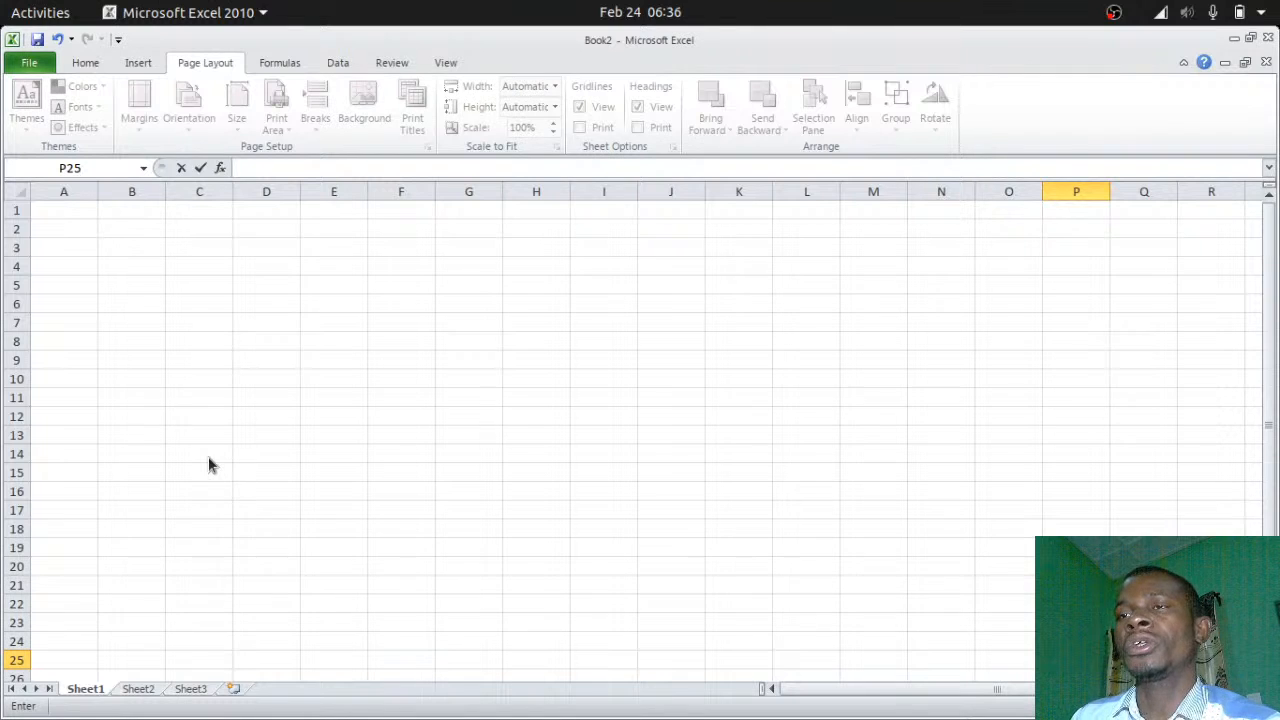
Set the worksheet's paper size to A4 210x297mm from the Page Layout Size list
click(209, 396)
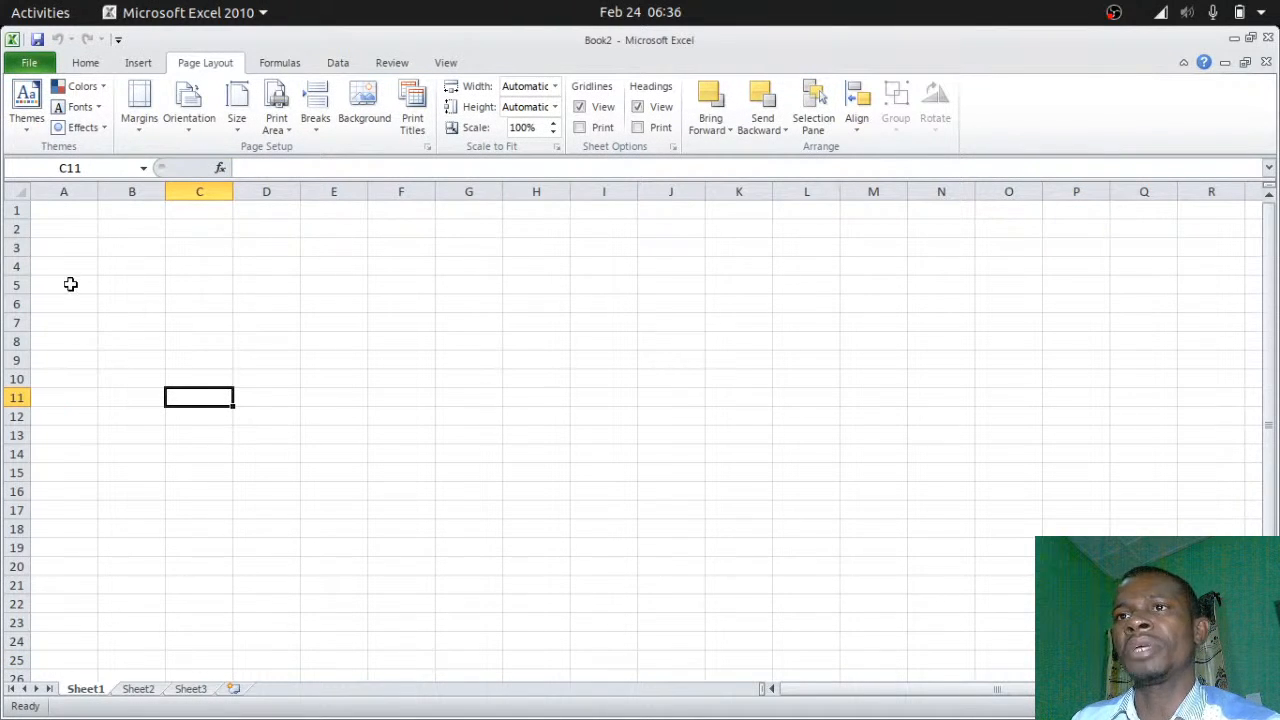
click(238, 130)
click(238, 132)
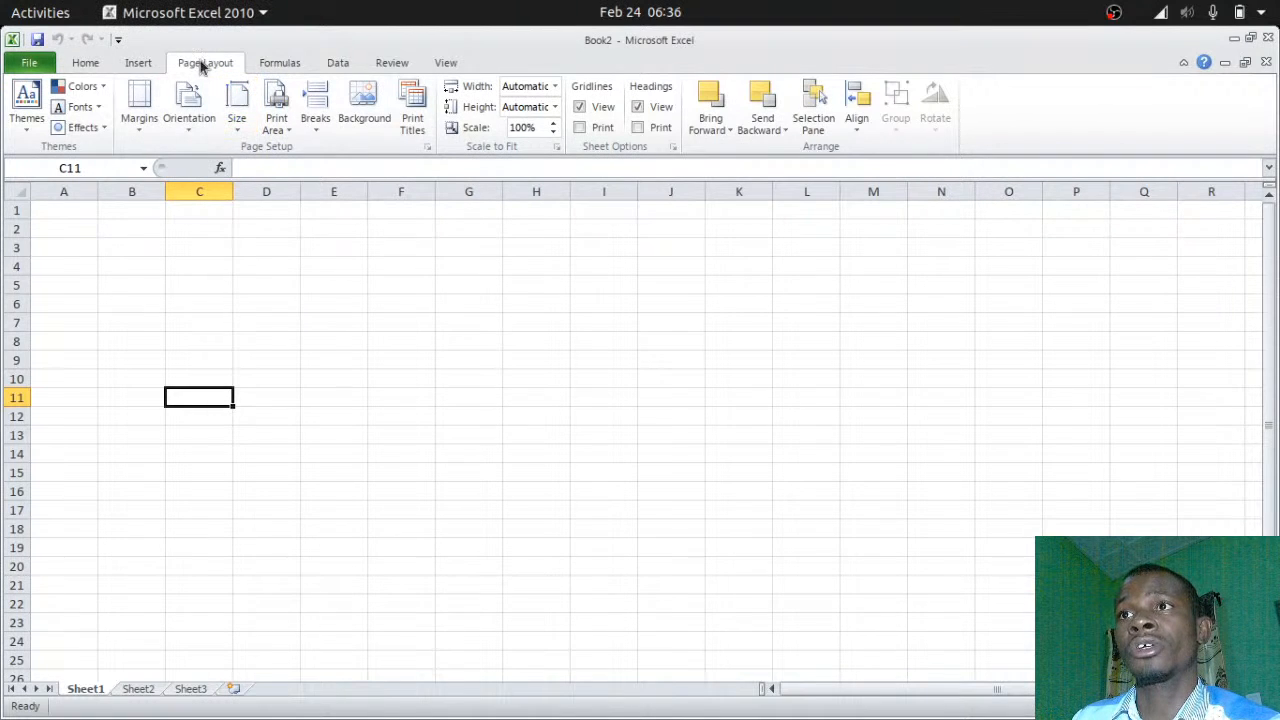
click(86, 63)
click(140, 63)
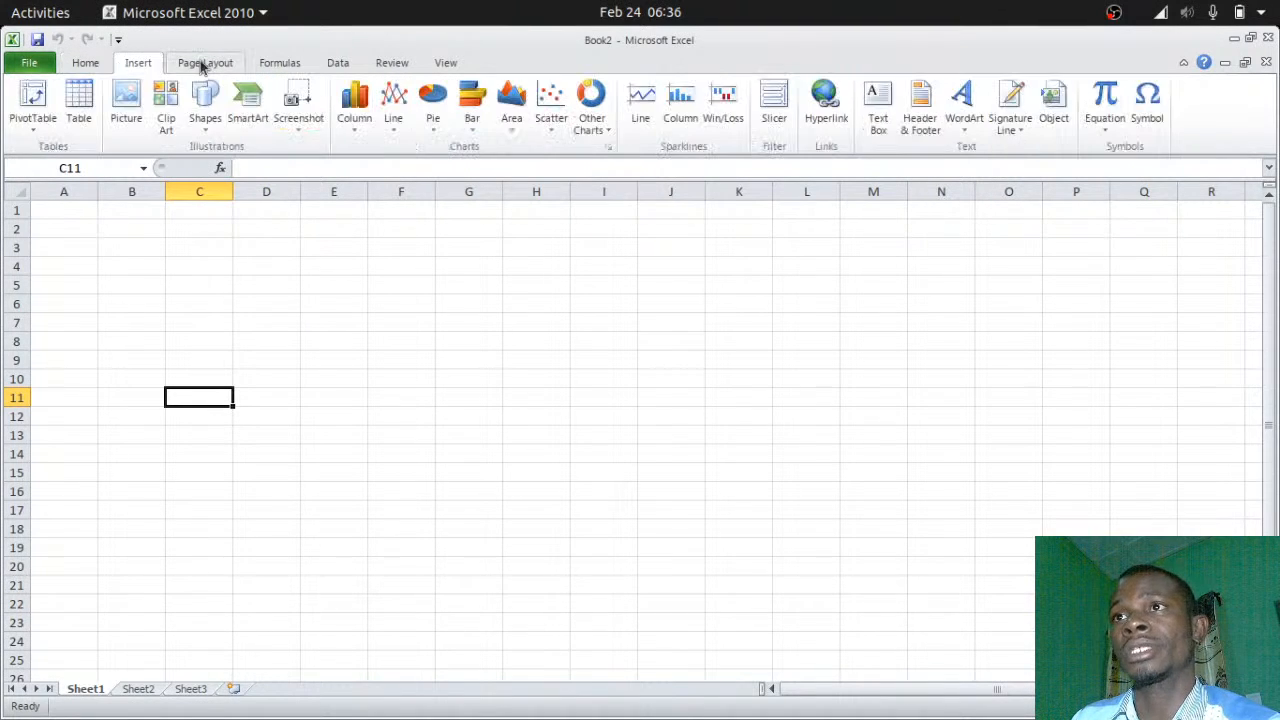
click(205, 63)
click(238, 130)
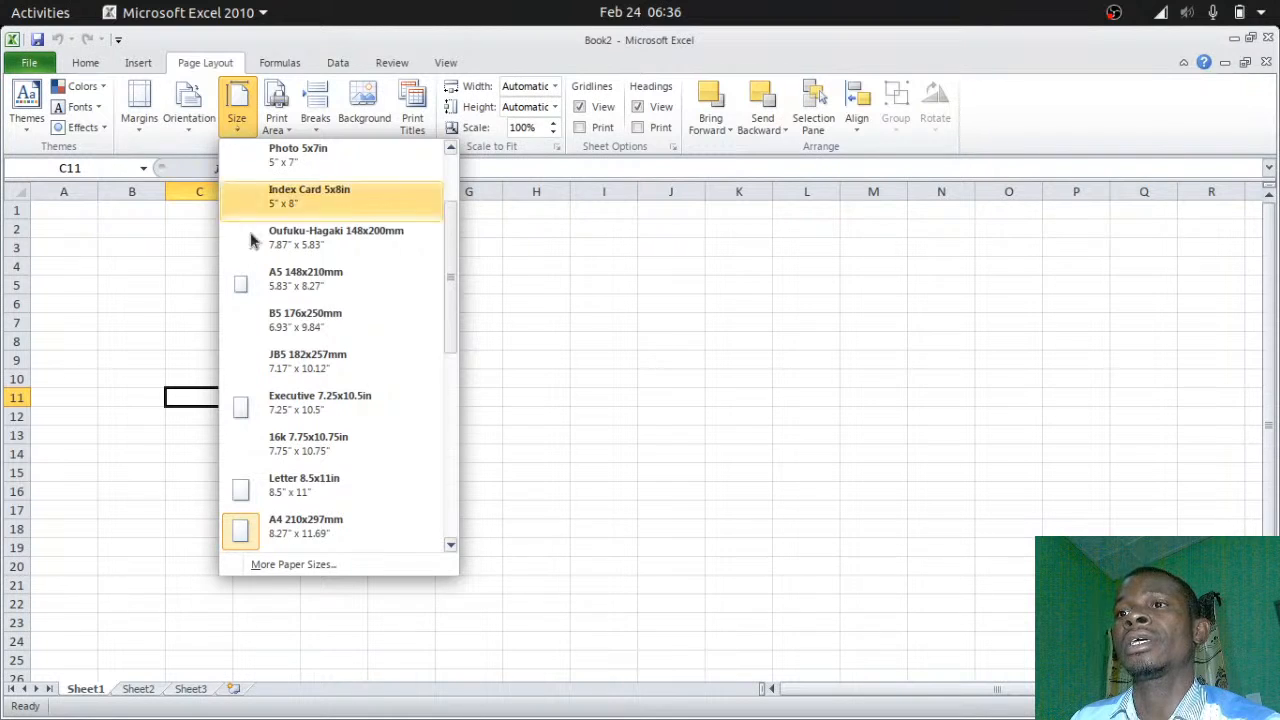
click(246, 537)
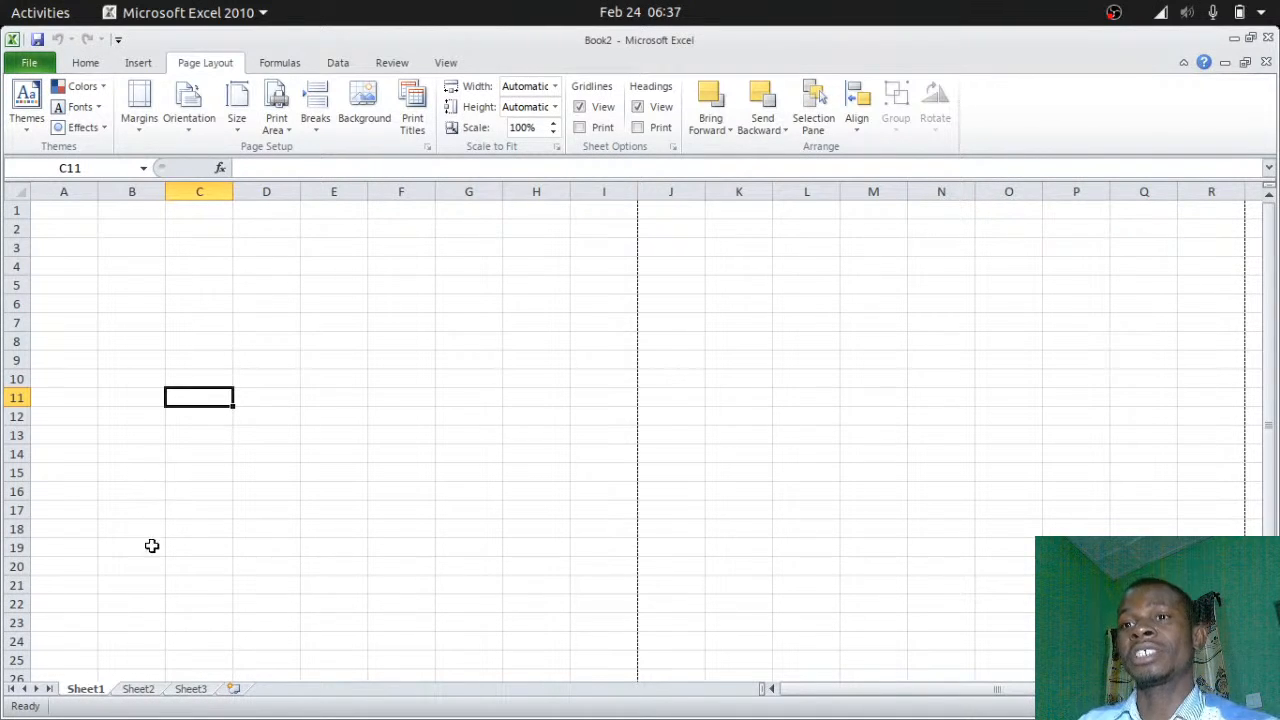
Rename the three sheet tabs Gboko, Tarka and Buruku
double_click(88, 690)
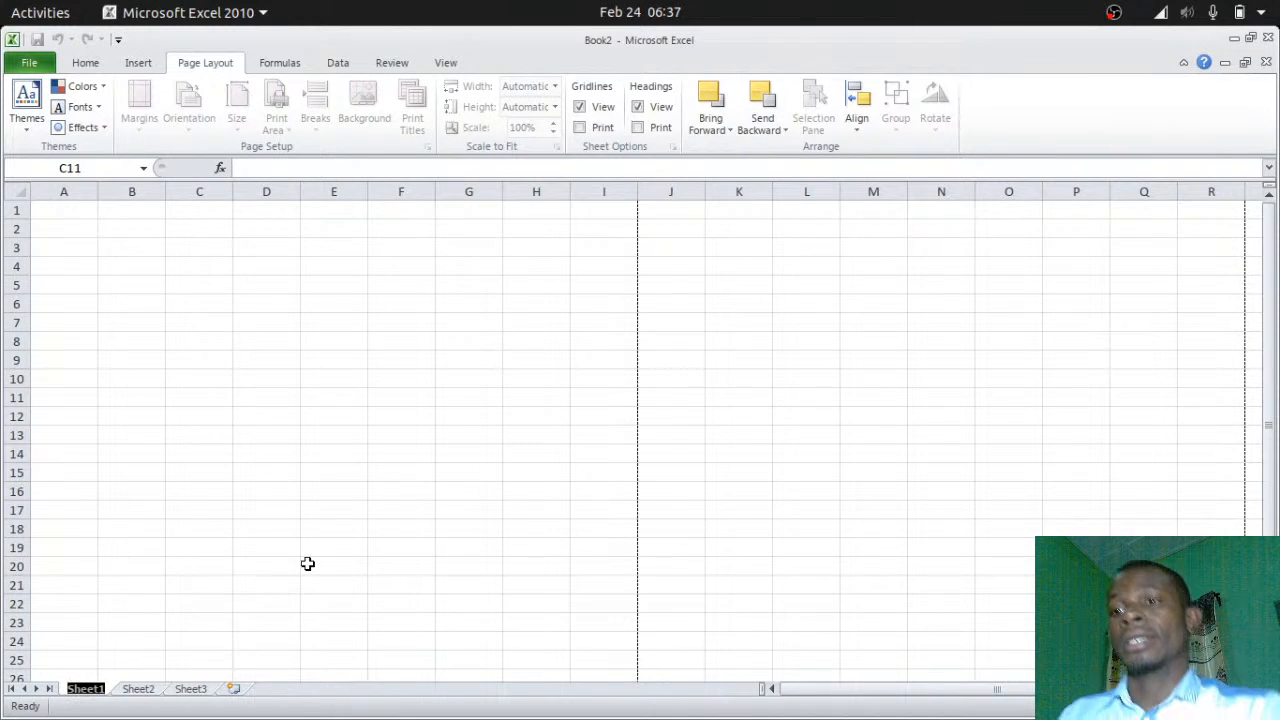
text(Gboko)
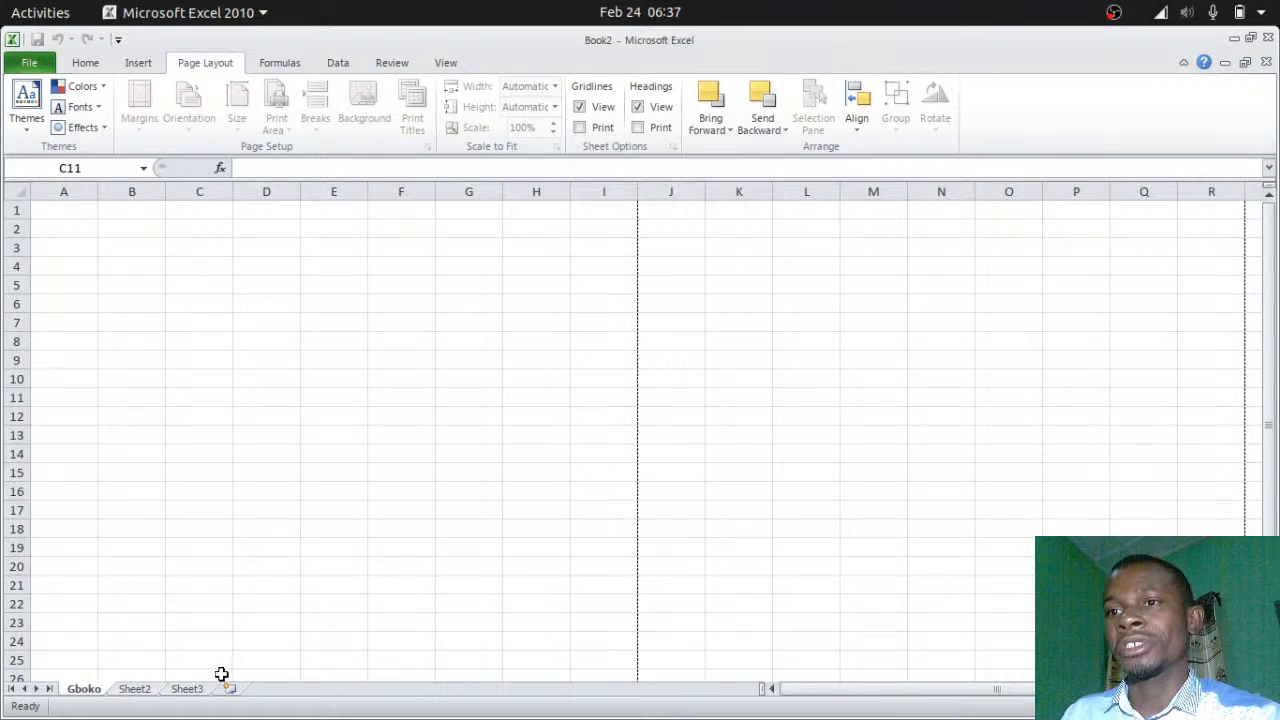
click(134, 689)
double_click(134, 690)
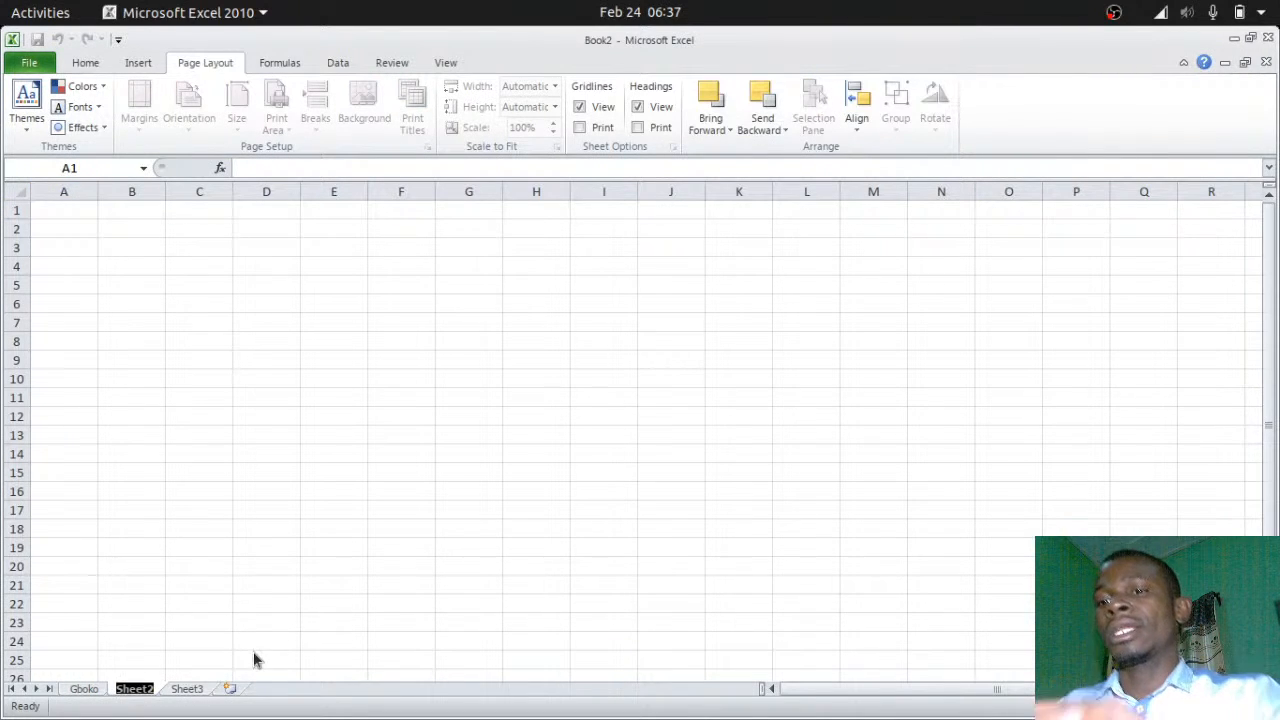
key(BackSpace)
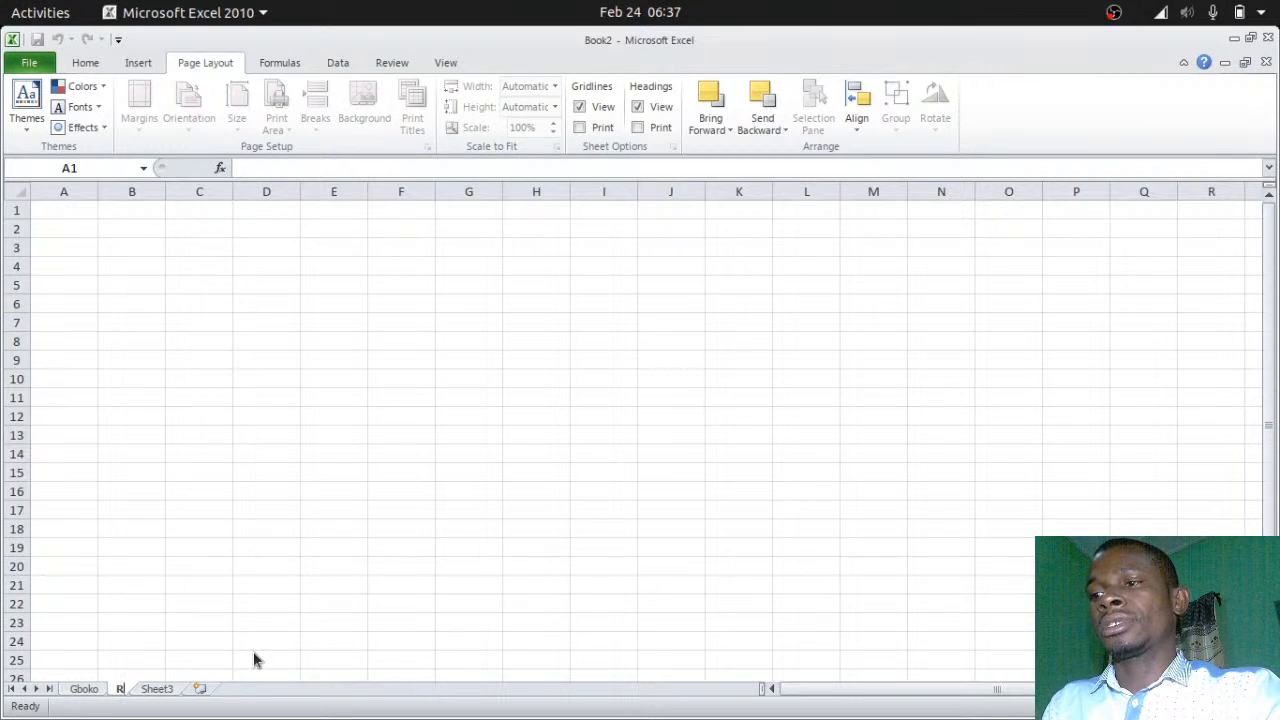
text(Tarka)
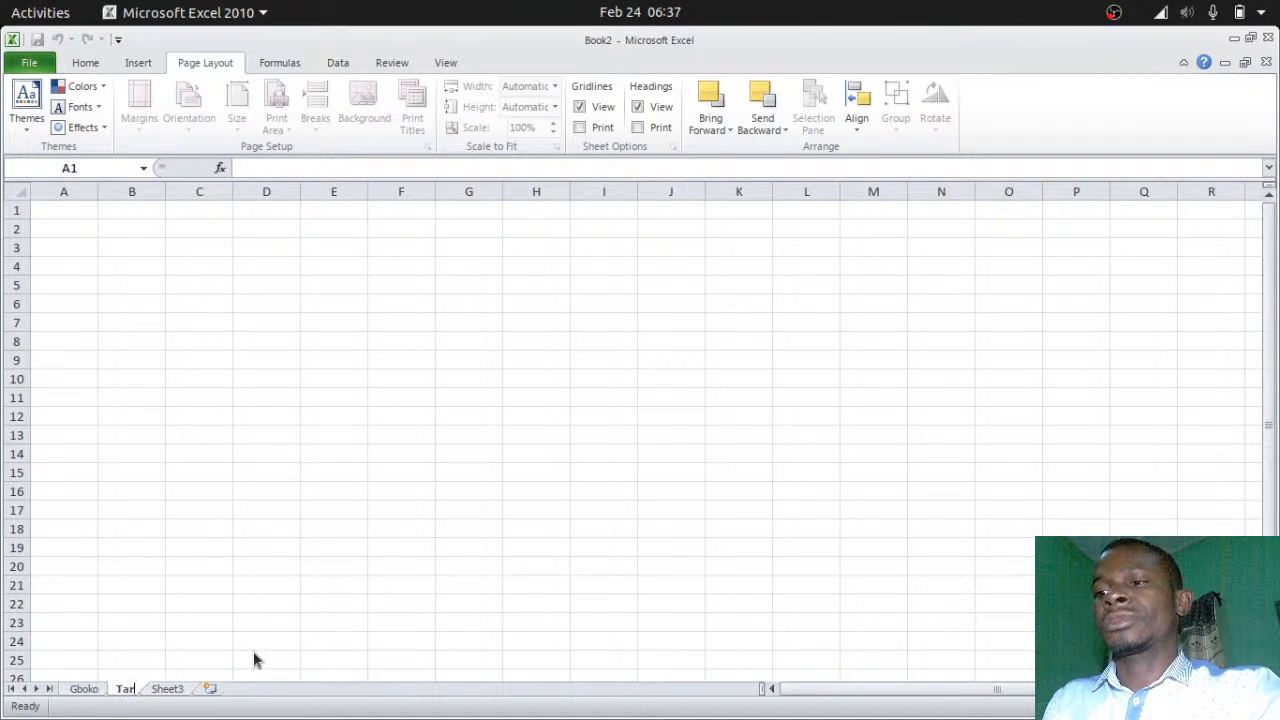
right_click(188, 692)
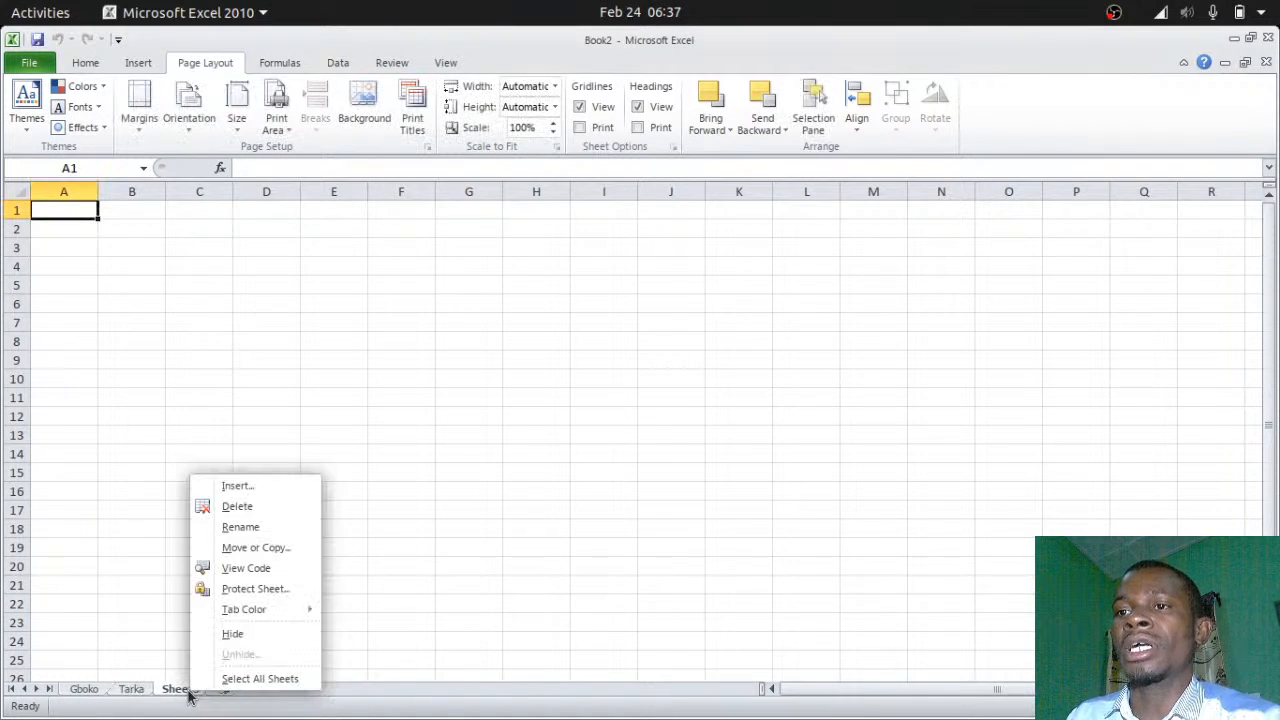
click(278, 530)
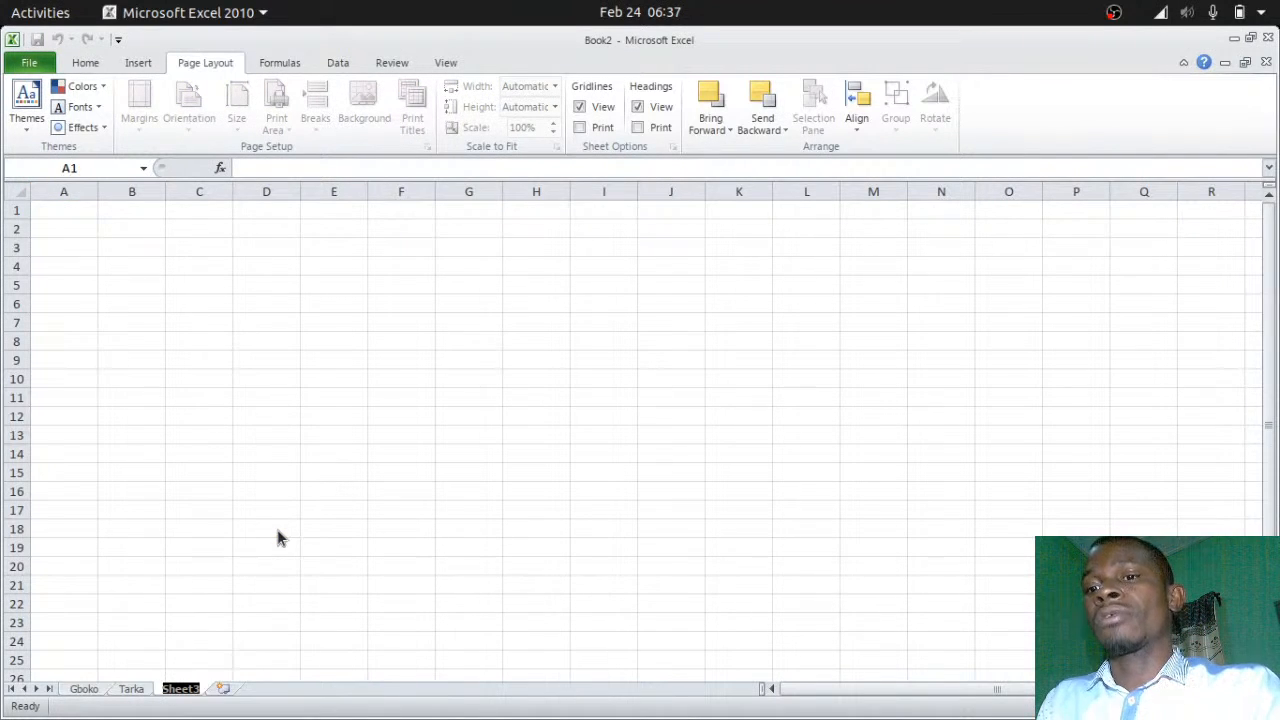
text(Buru)
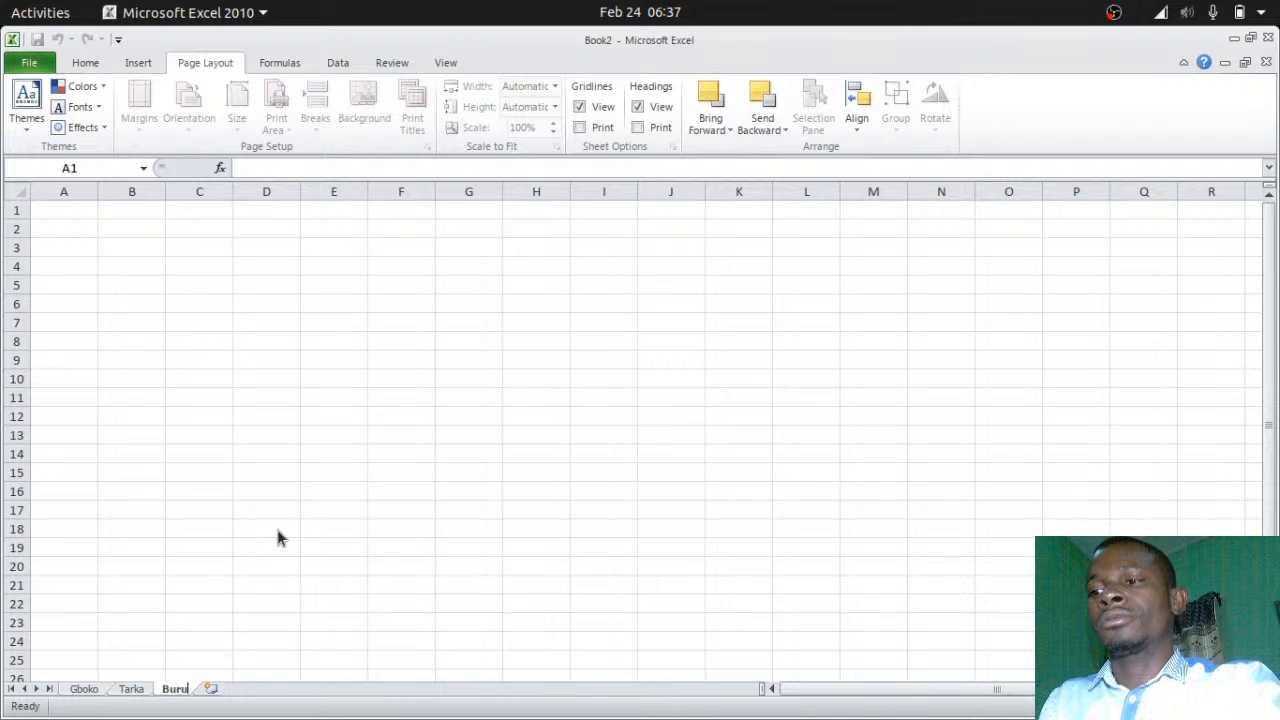
text(ku)
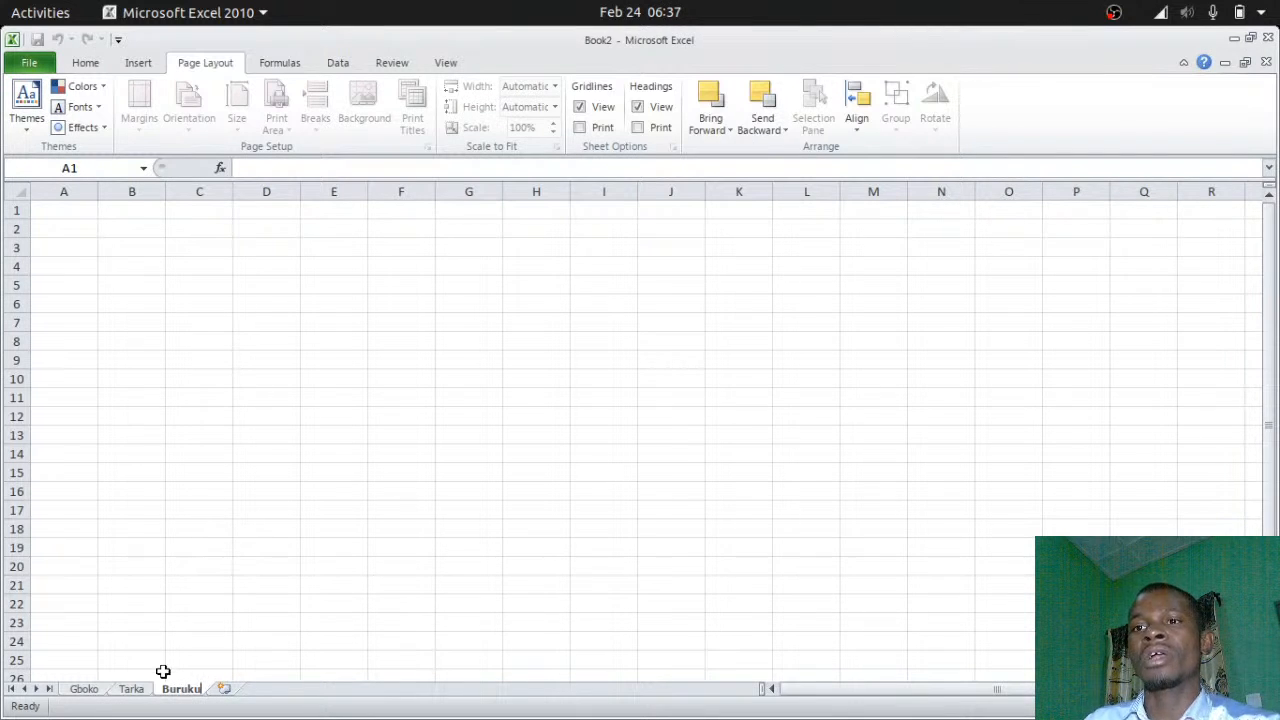
click(94, 689)
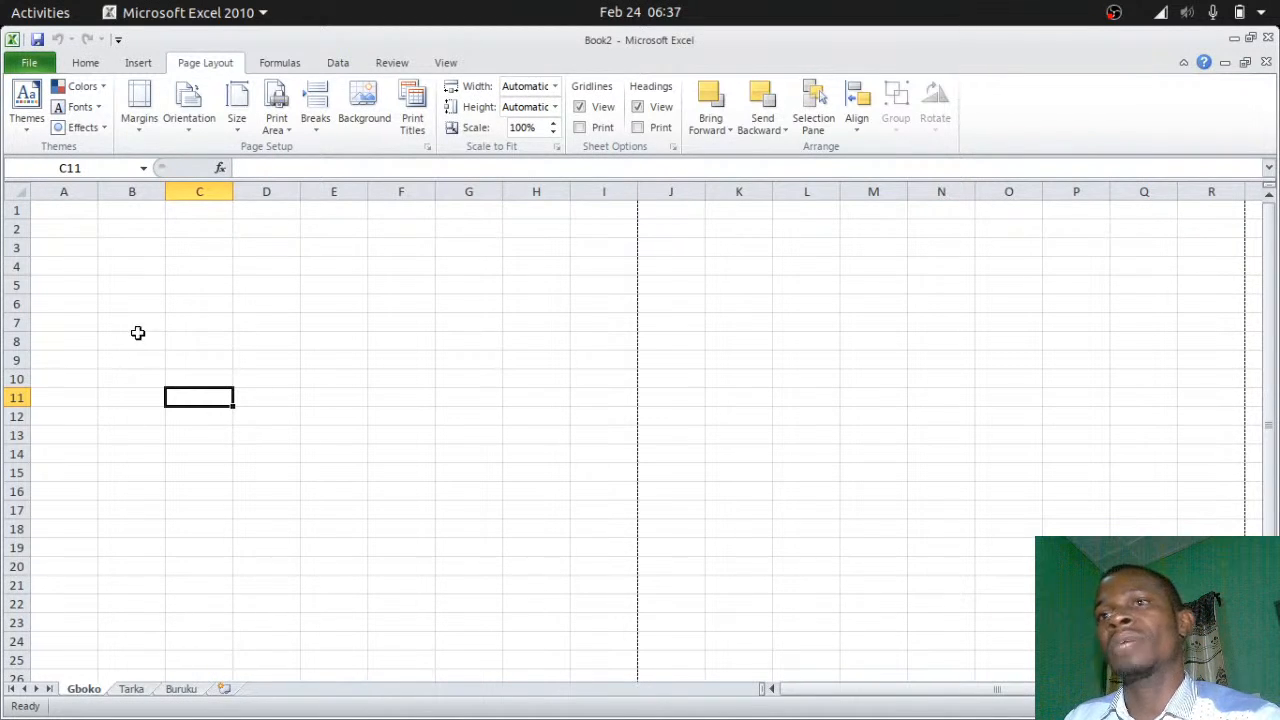
Rename the Gboko, Tarka and Buruku sheets to JSS 1, JSS 2 and JSS 3
double_click(88, 690)
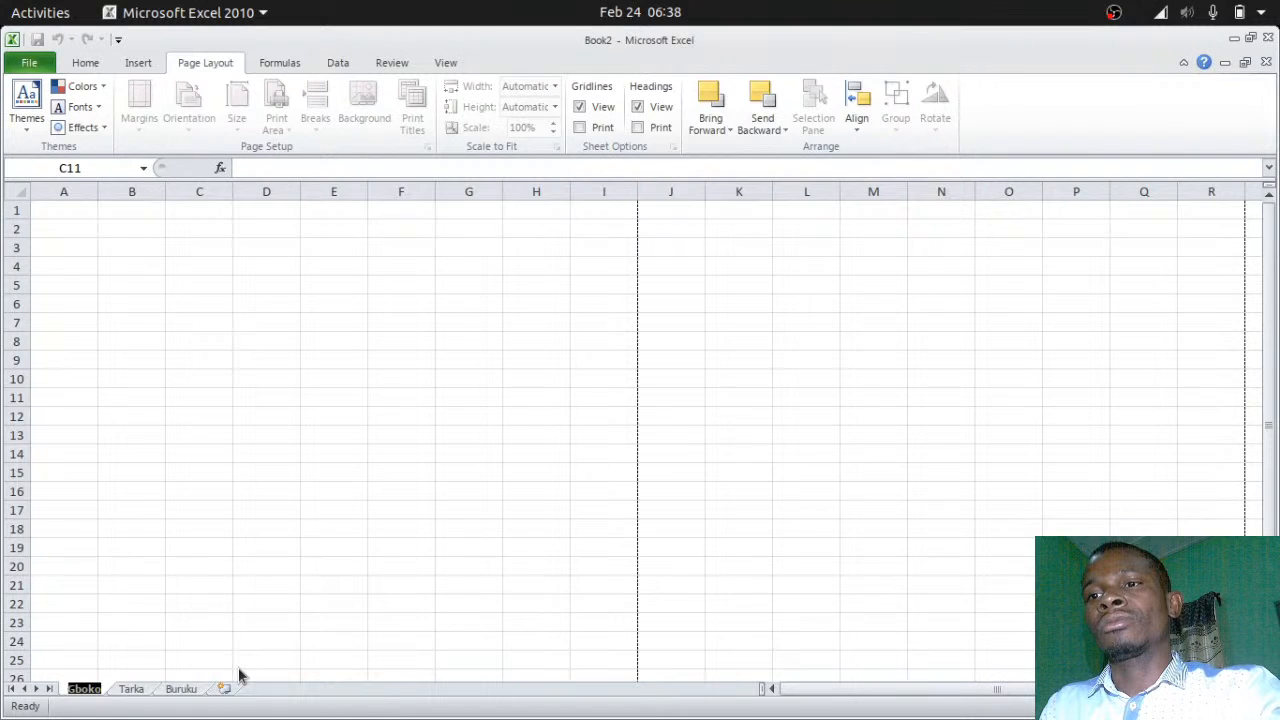
text(JSS 1)
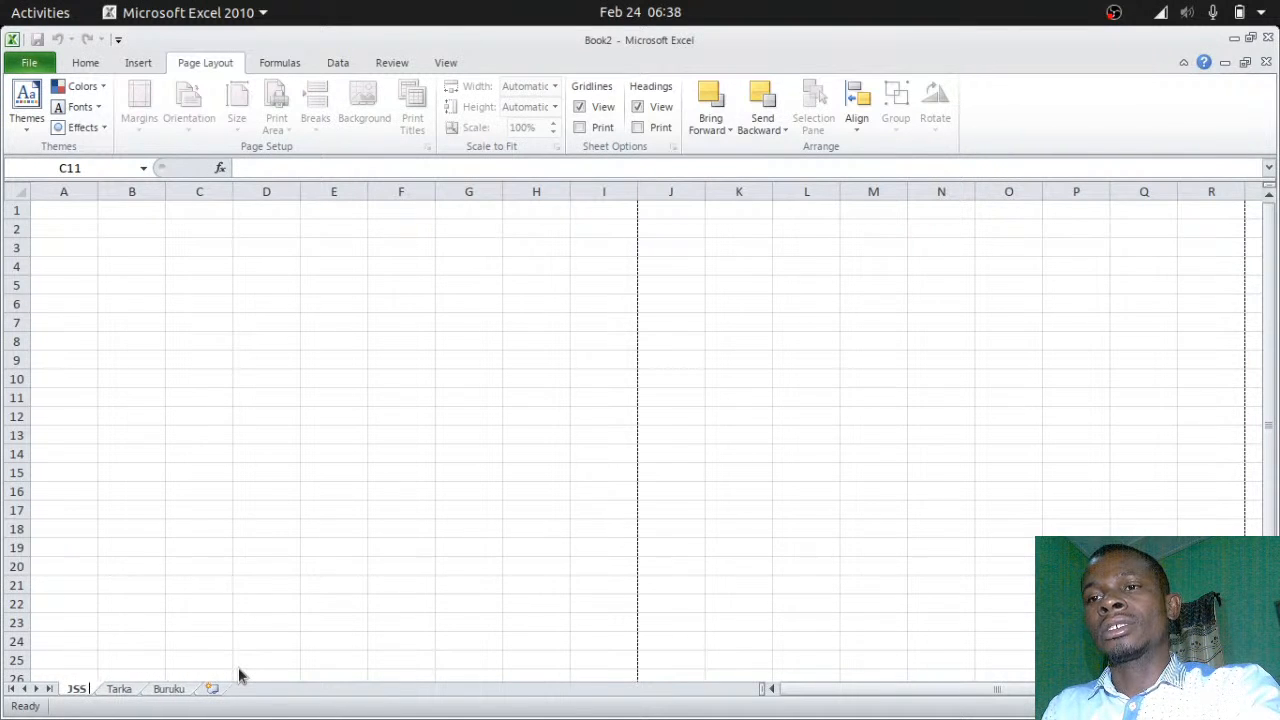
click(127, 691)
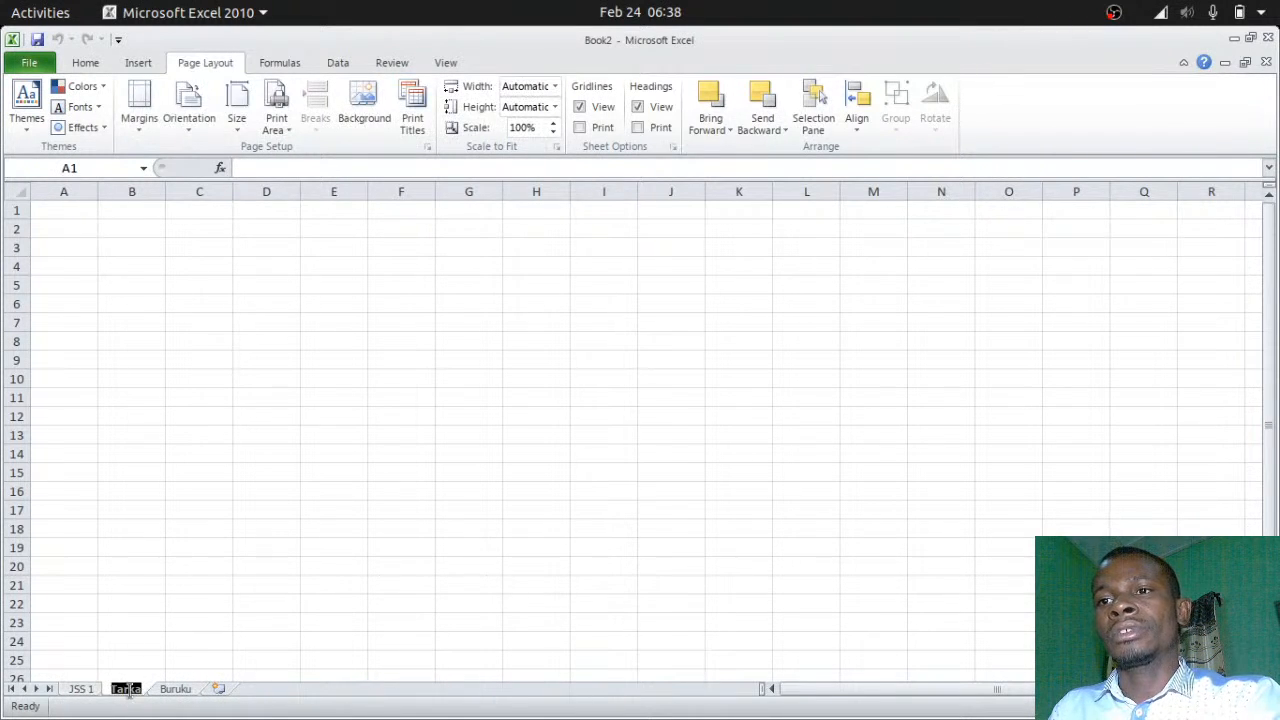
double_click(127, 691)
text(JSS 2)
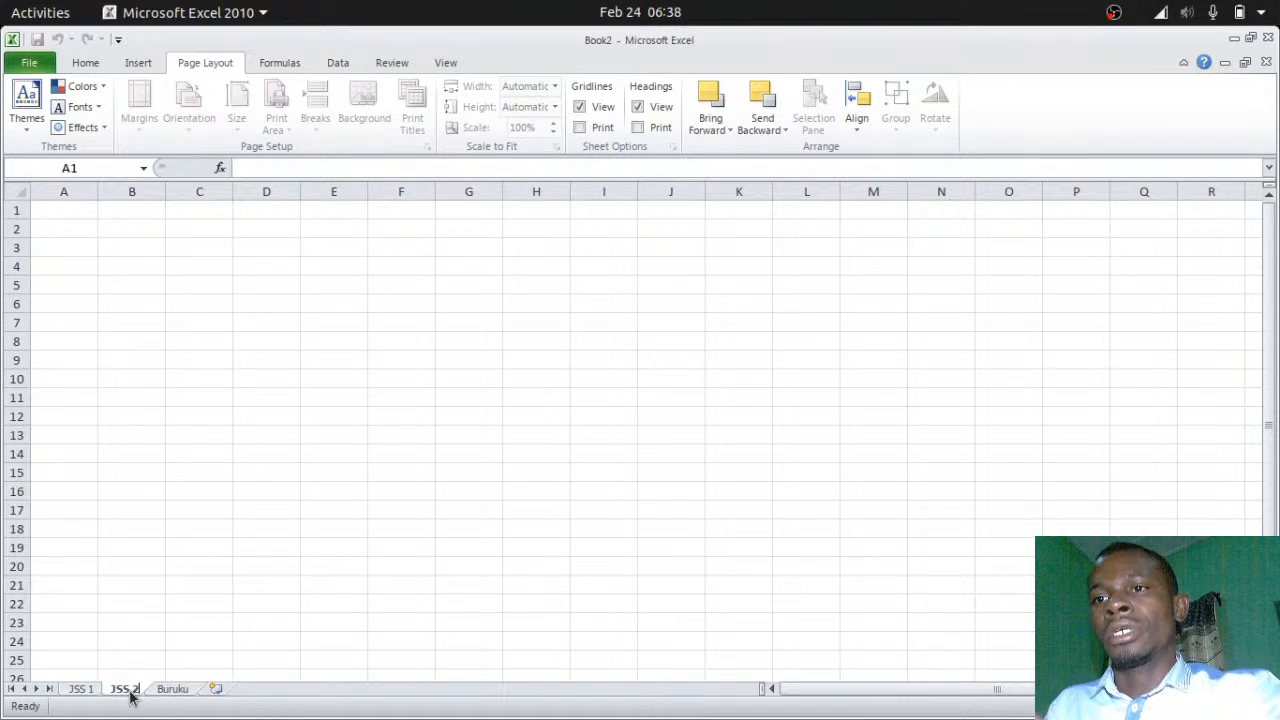
click(169, 691)
double_click(170, 691)
text(JSS 3)
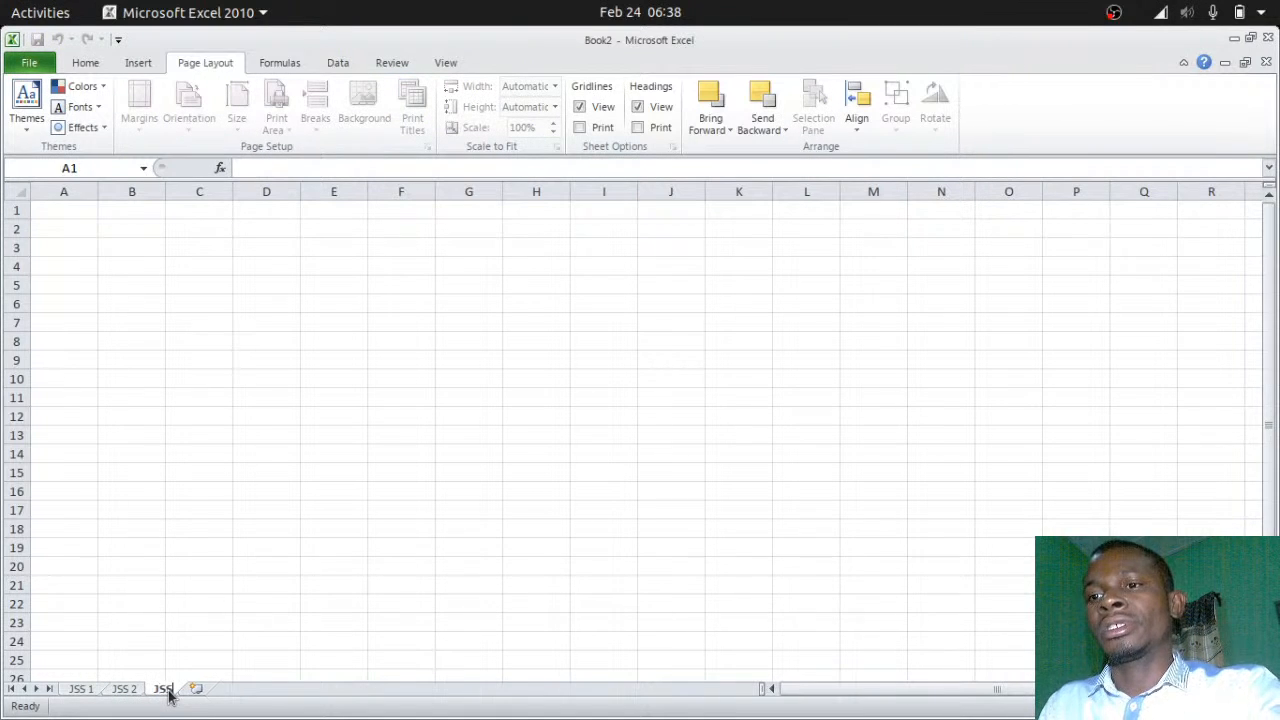
click(236, 472)
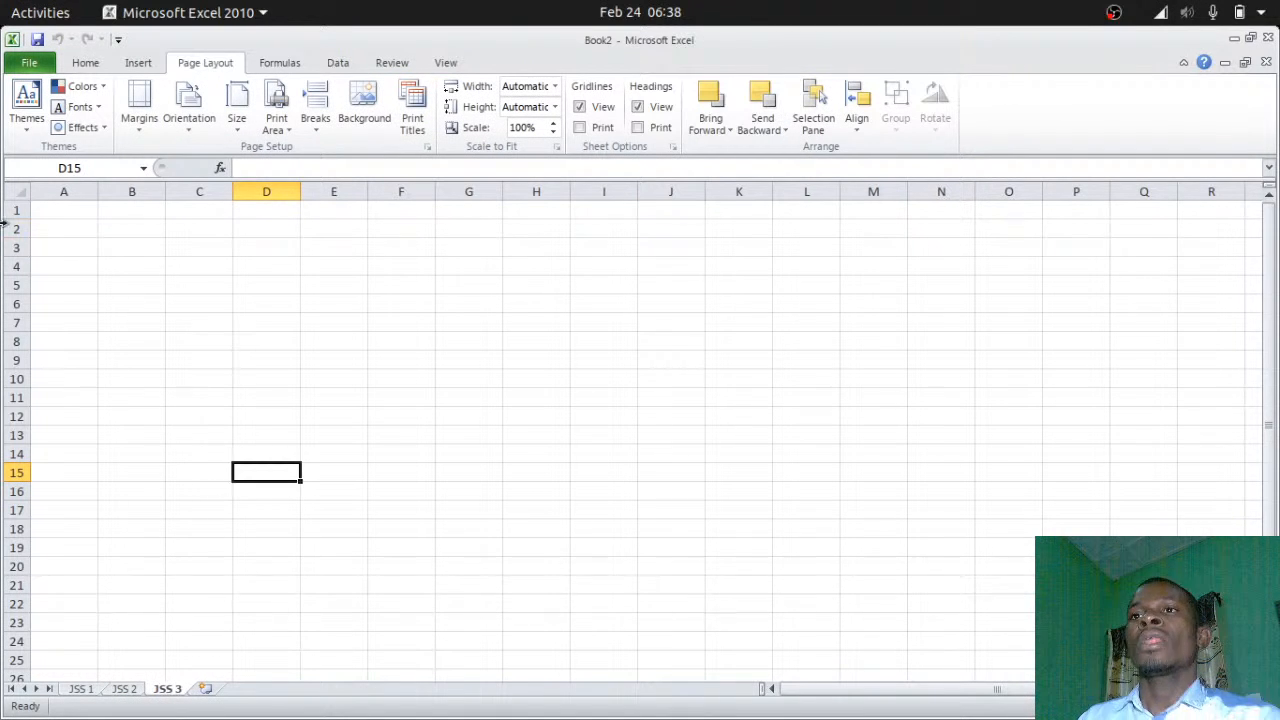
click(68, 211)
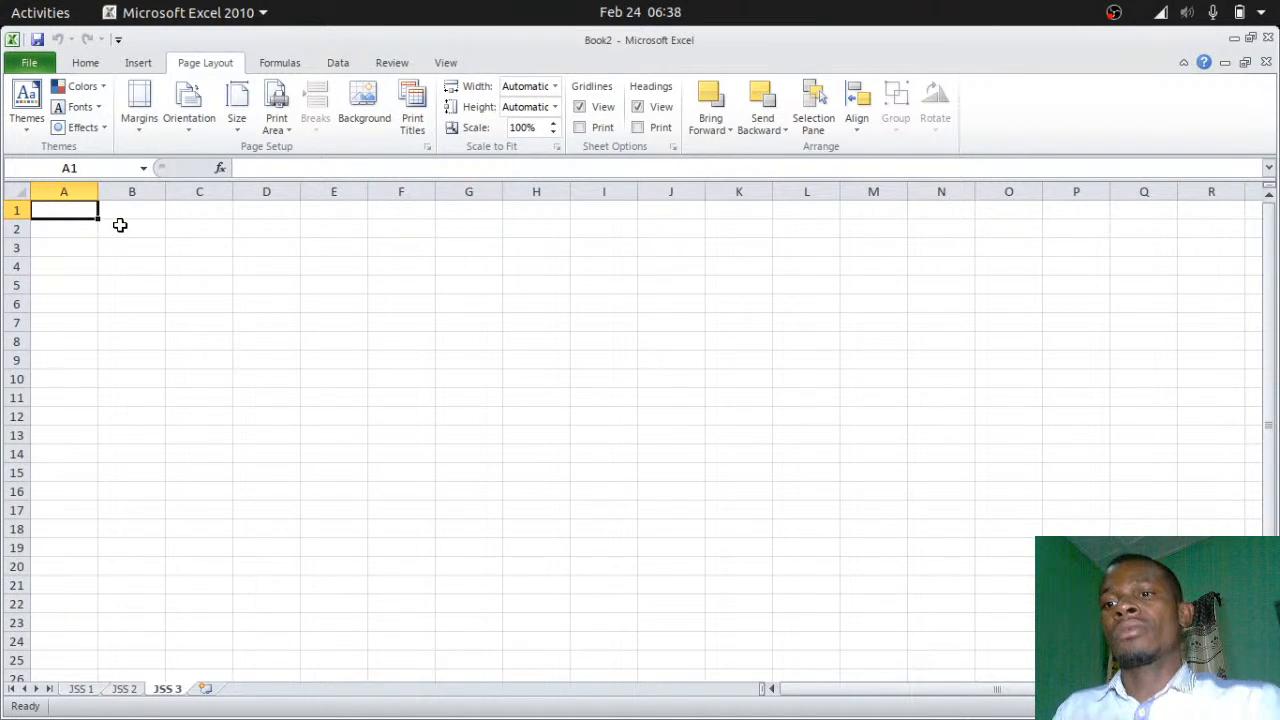
Enter headers S/NO, NAME, Mathematics, English Language and Biology in A1:E1, autofitting column C
text(S/NO)
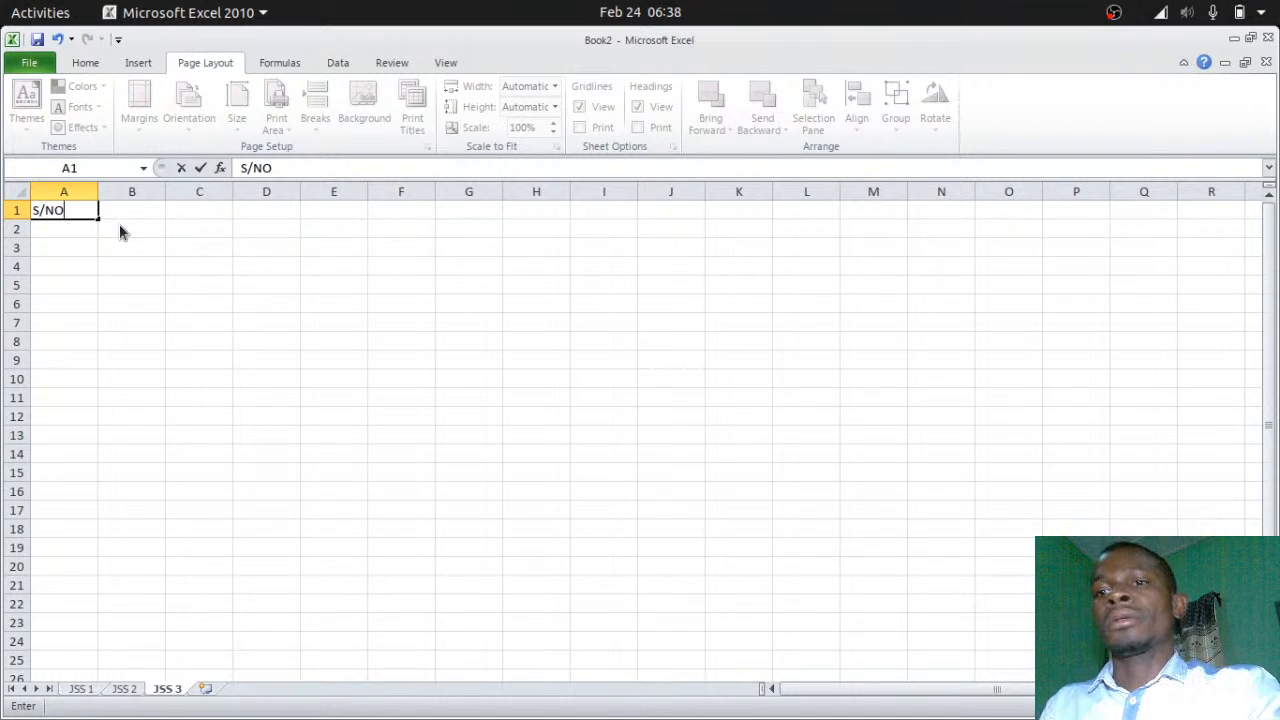
key(Tab)
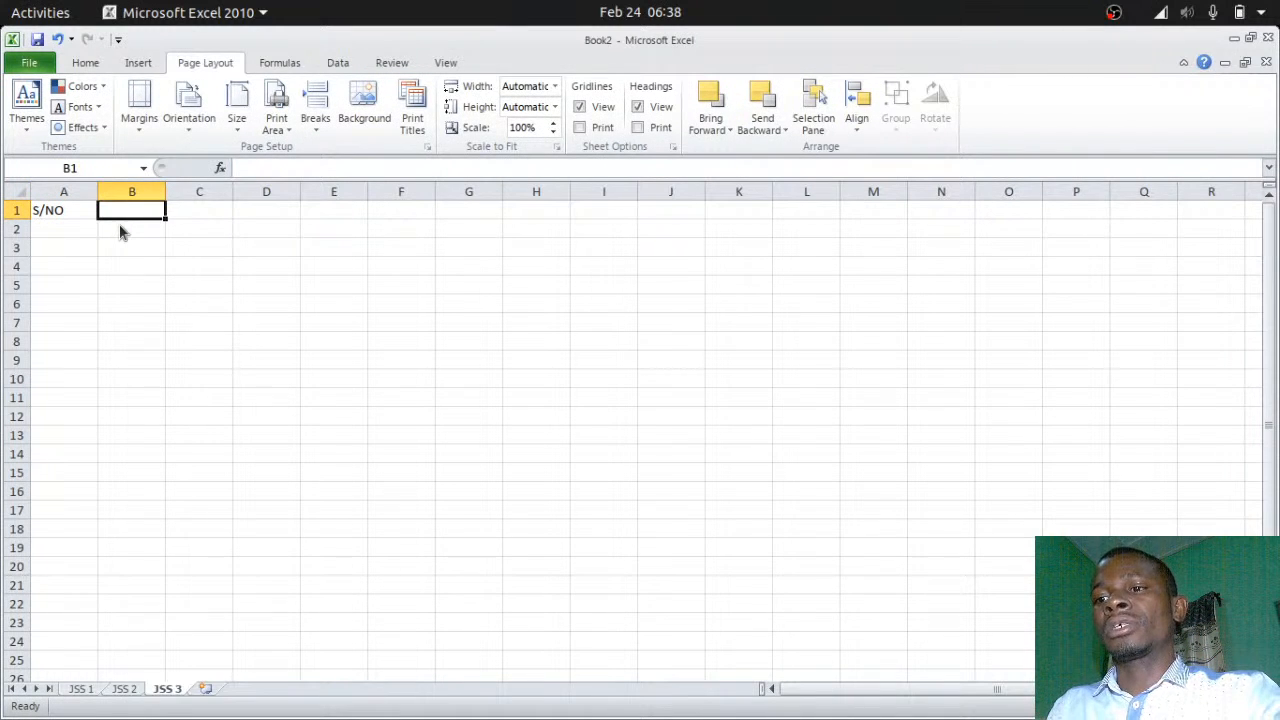
text(NAME)
key(Tab)
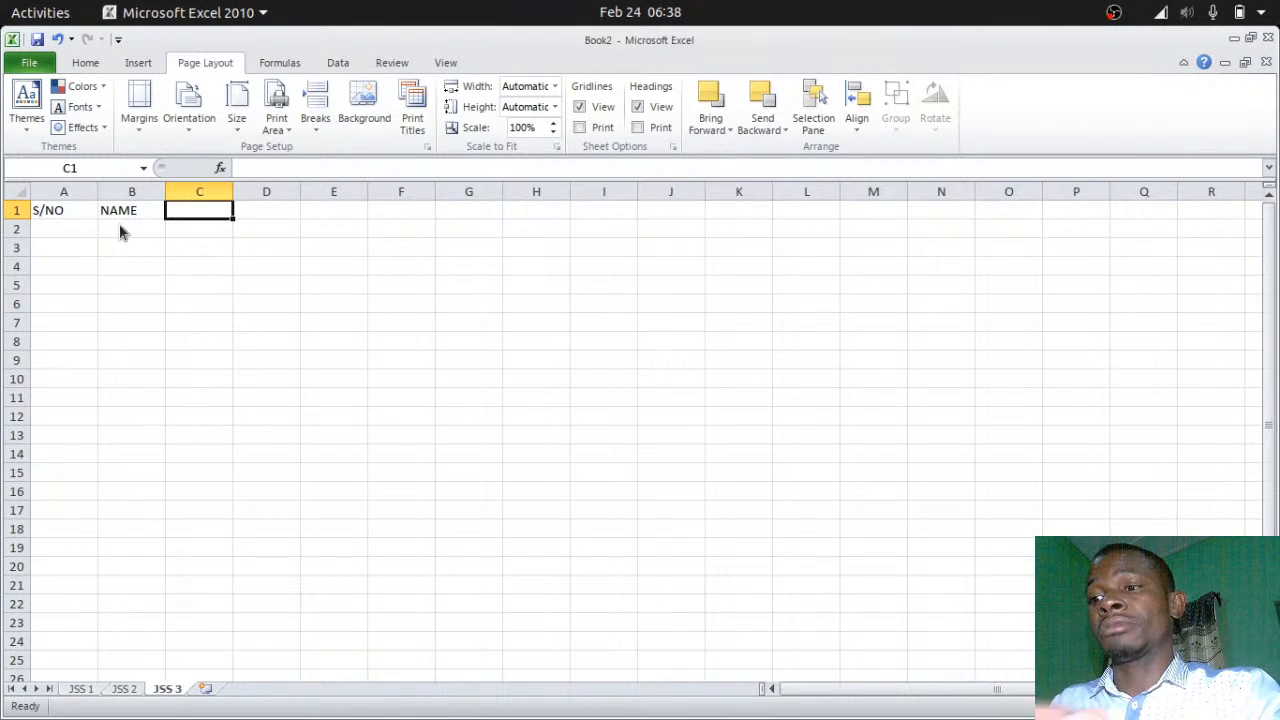
text(Mathem)
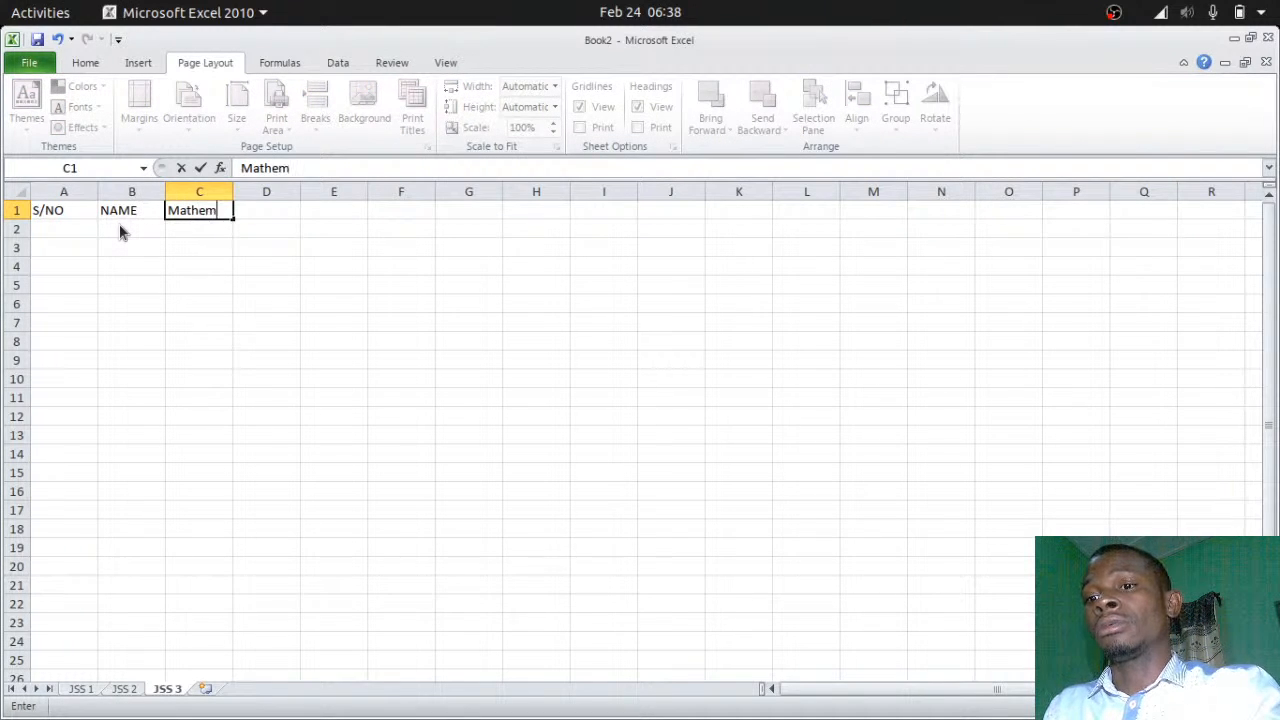
text(atics)
key(Tab)
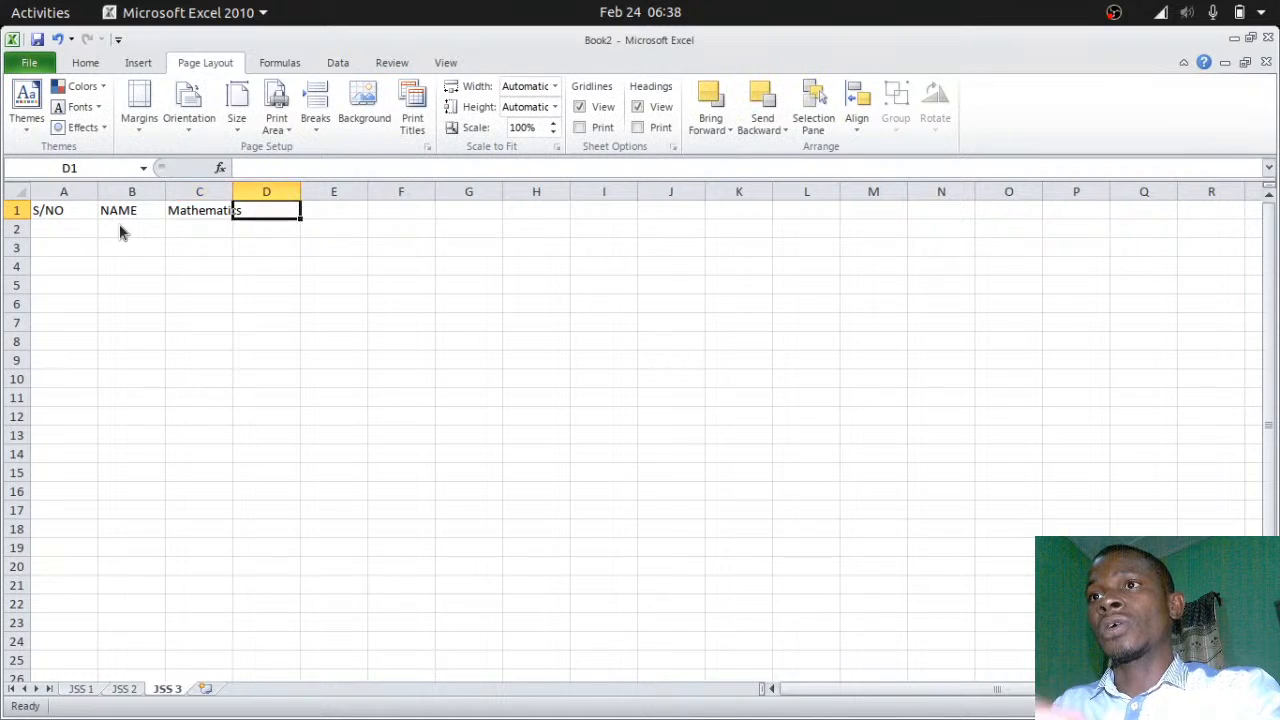
text(E)
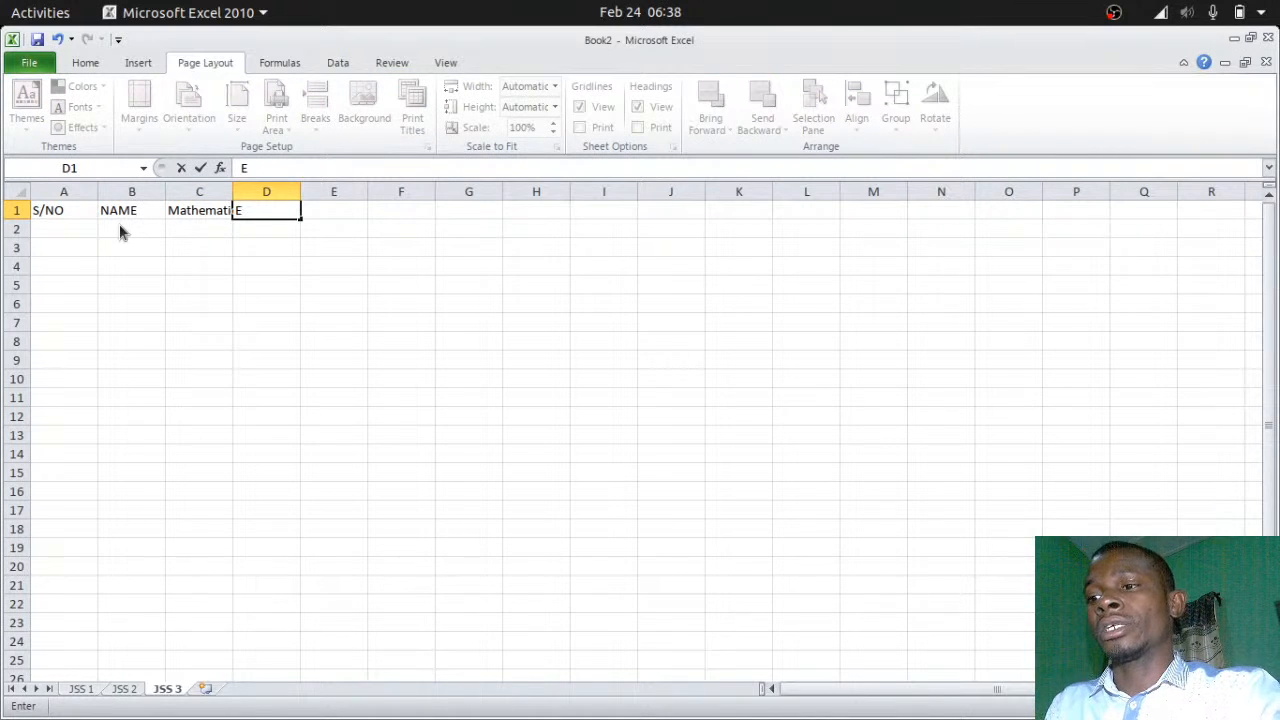
text(nglish)
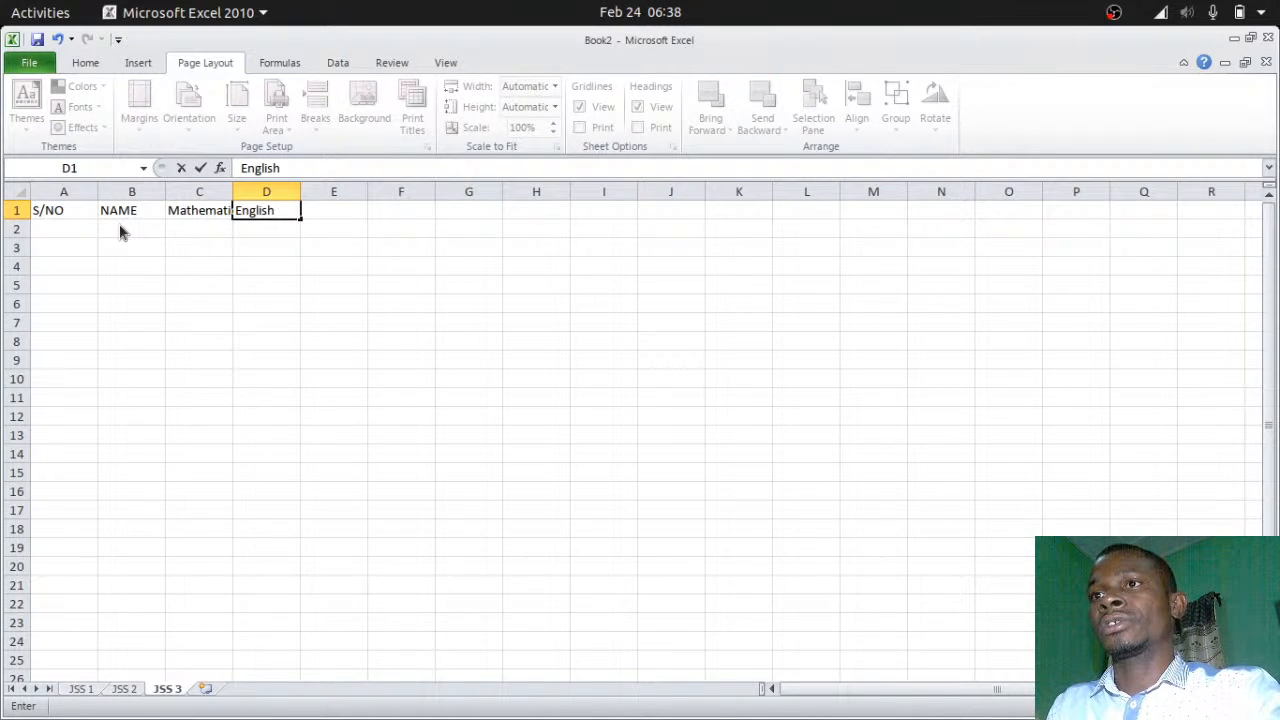
text( Lang)
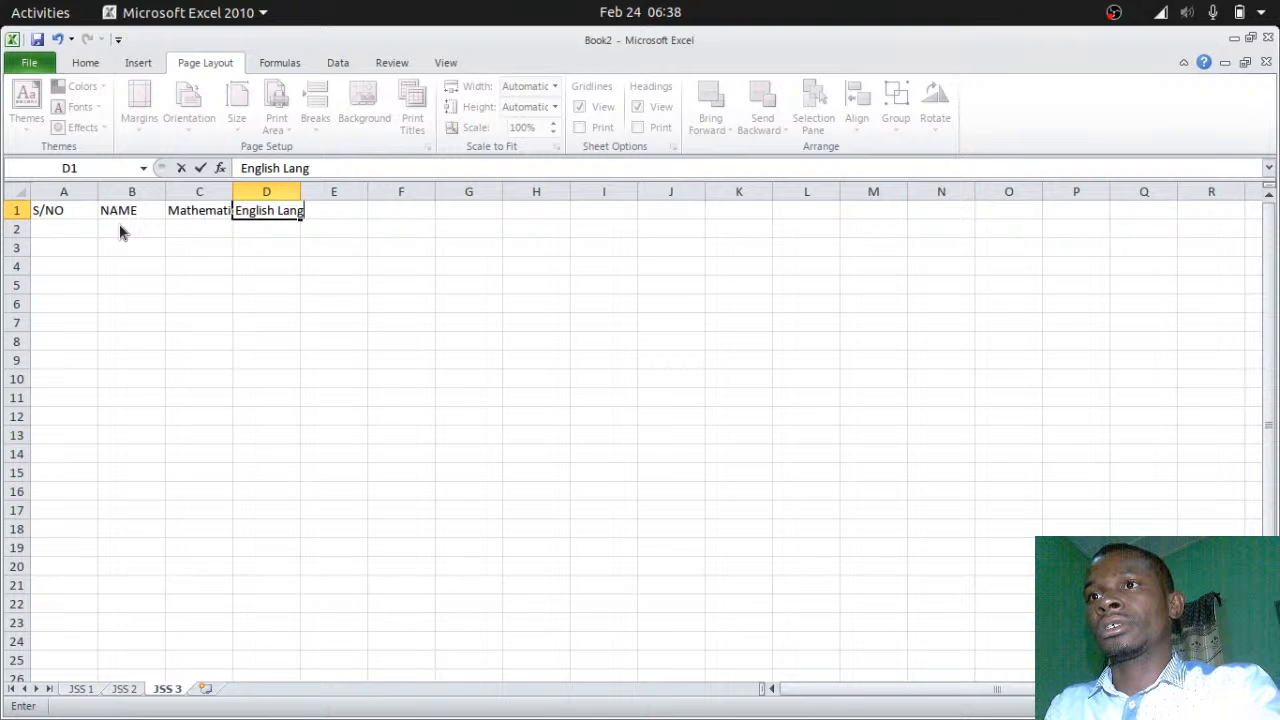
text(uage)
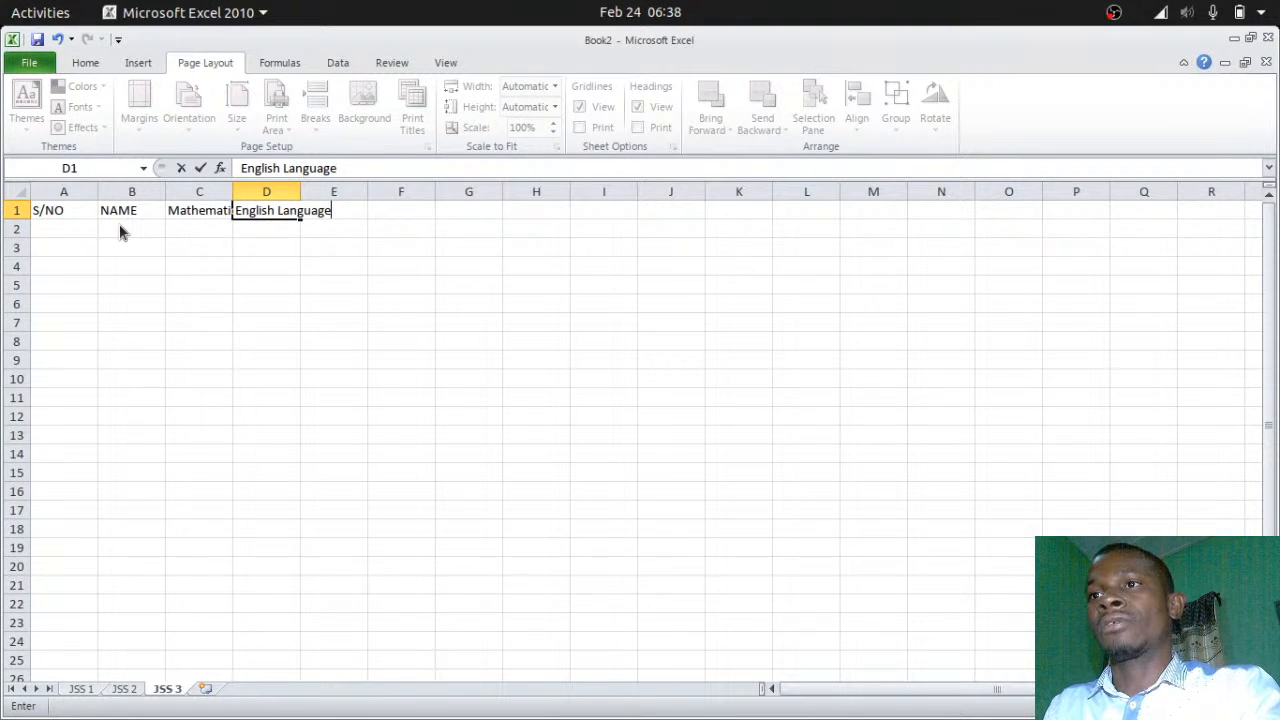
key(Tab)
text(Biolo)
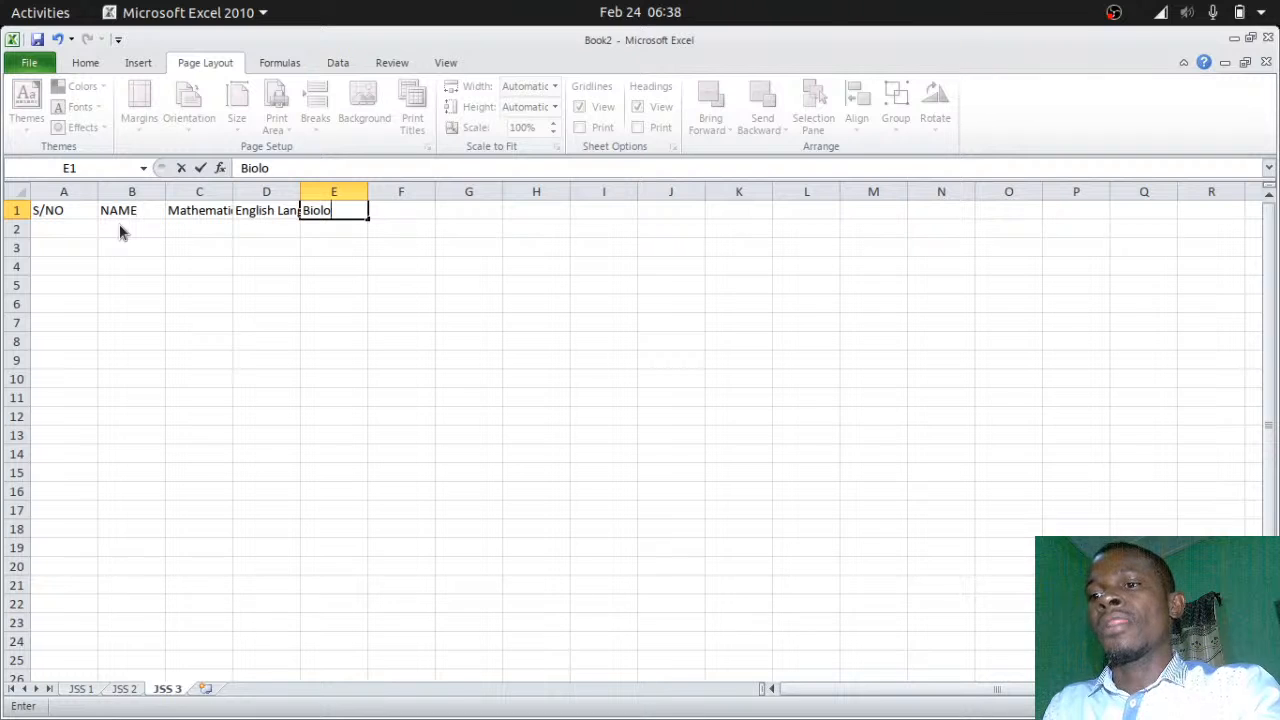
text(gy)
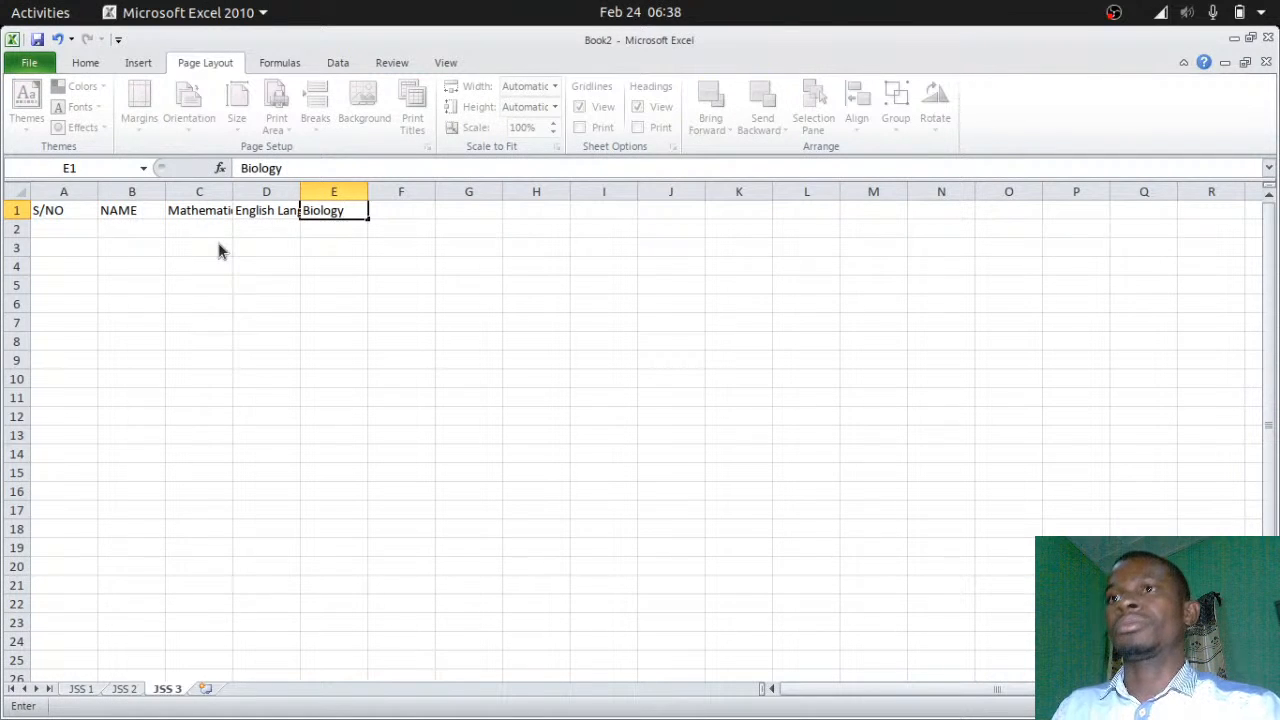
key(Return)
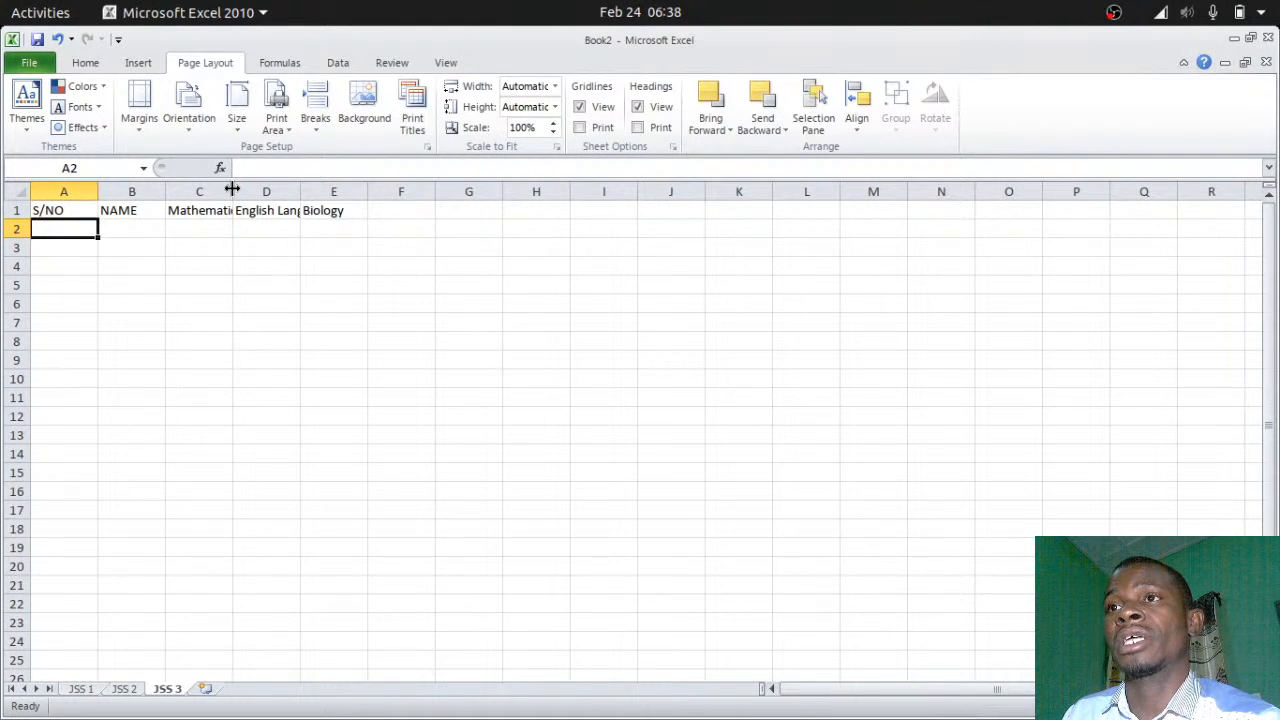
double_click(232, 189)
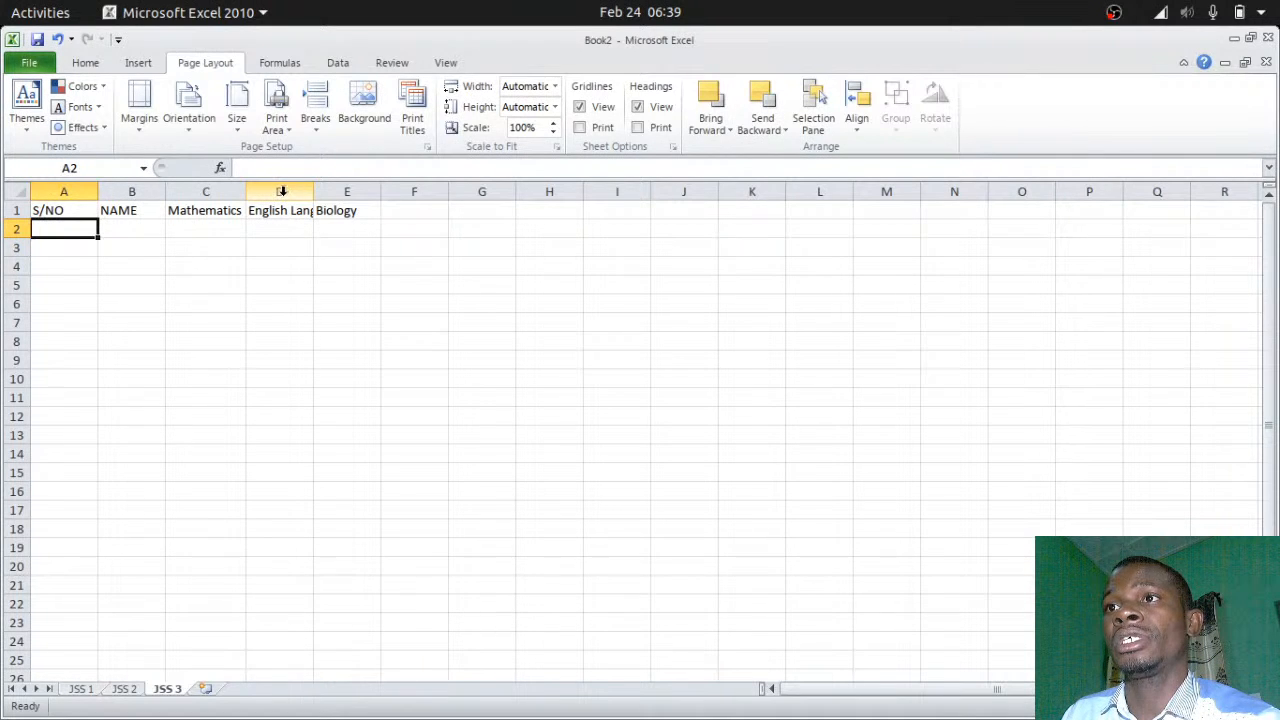
Autofit column D to English Language and enter serial number 1 in A2
double_click(313, 193)
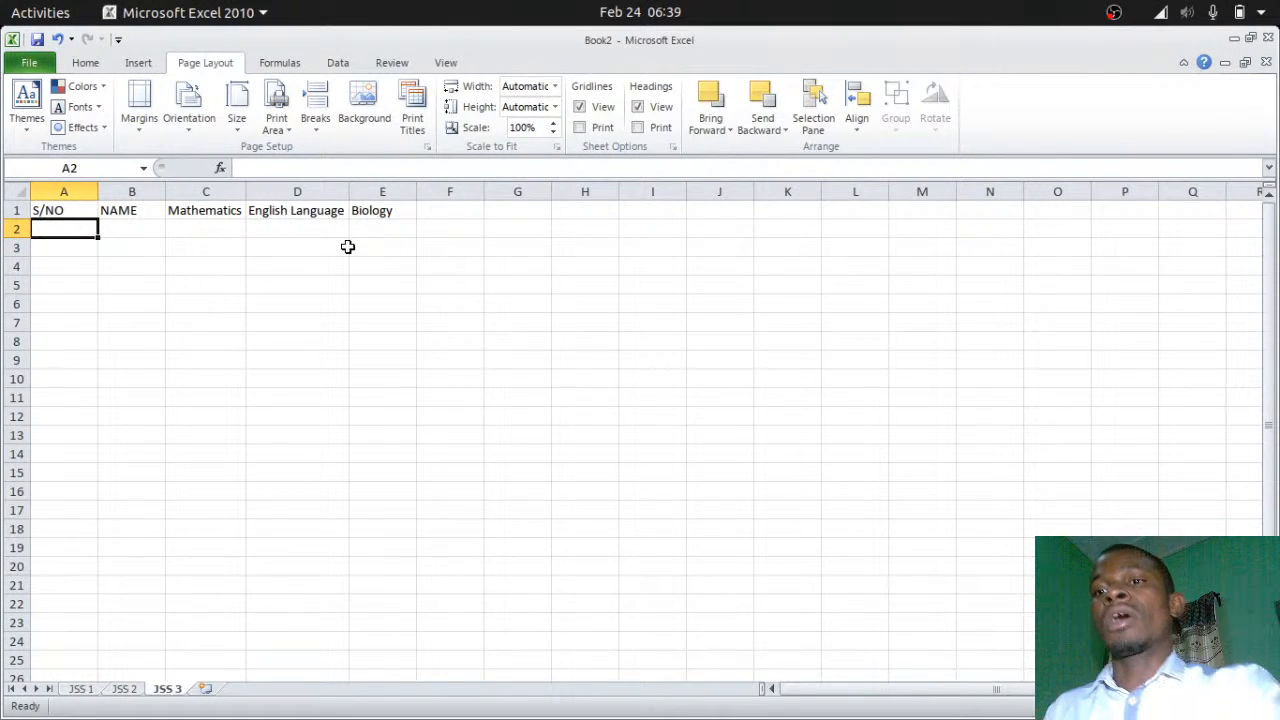
text(1)
key(Tab)
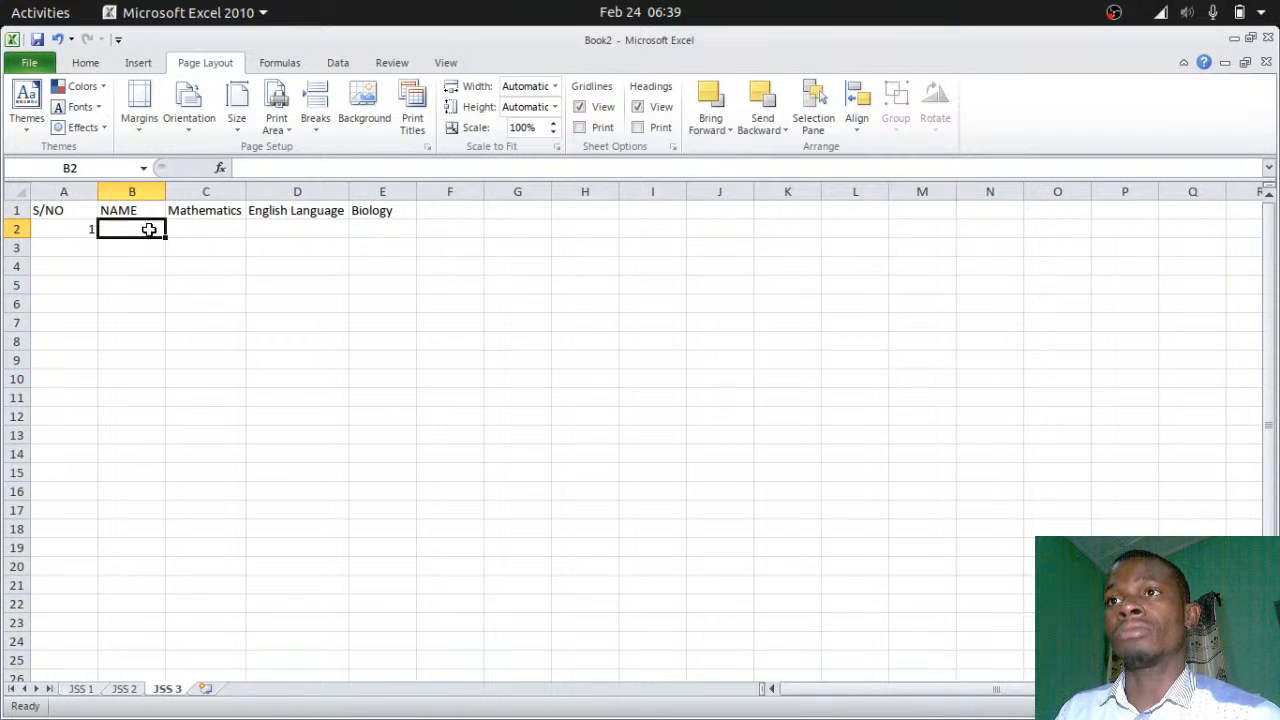
Widen the NAME column B to about 181 pixels
drag(165, 190, 266, 191)
click(264, 328)
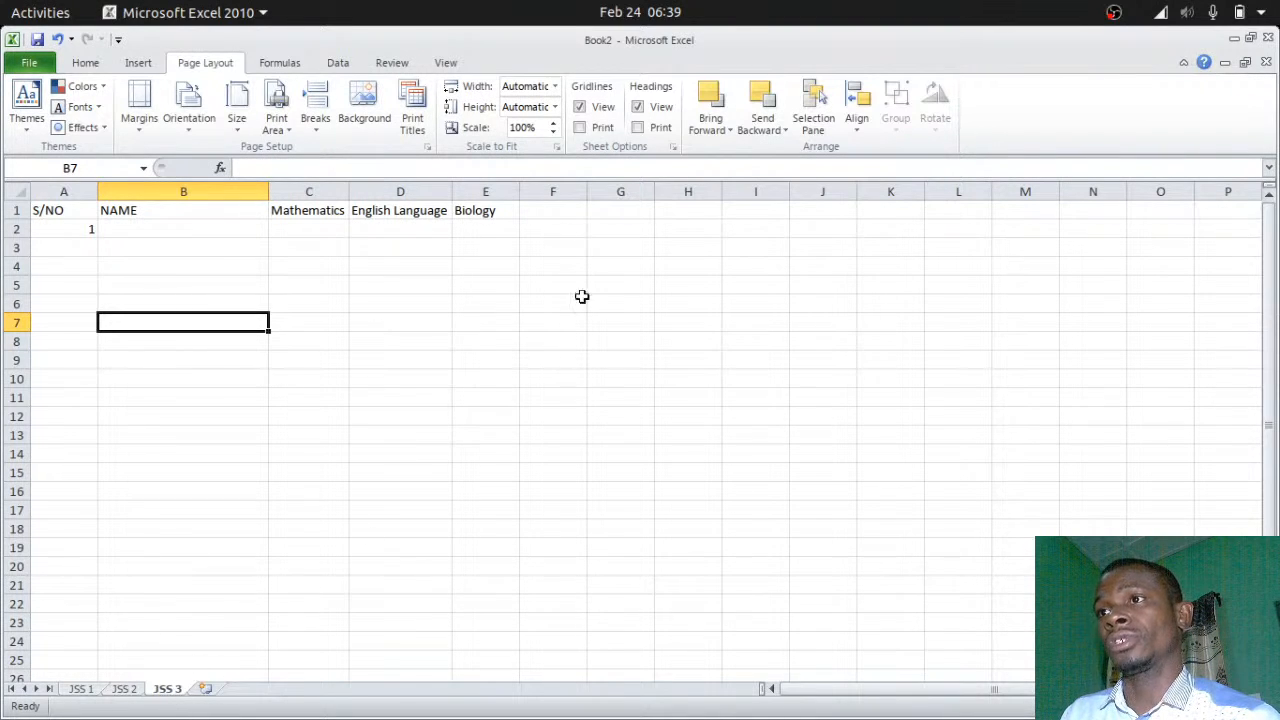
click(88, 690)
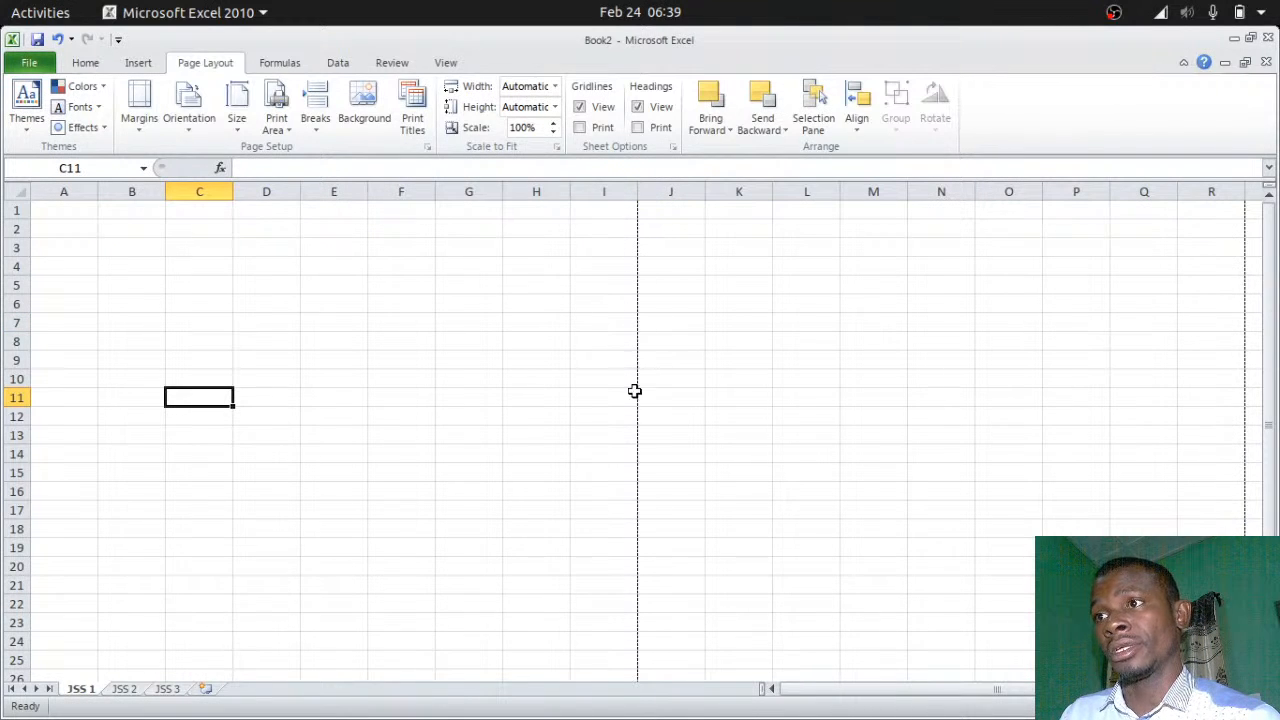
click(178, 692)
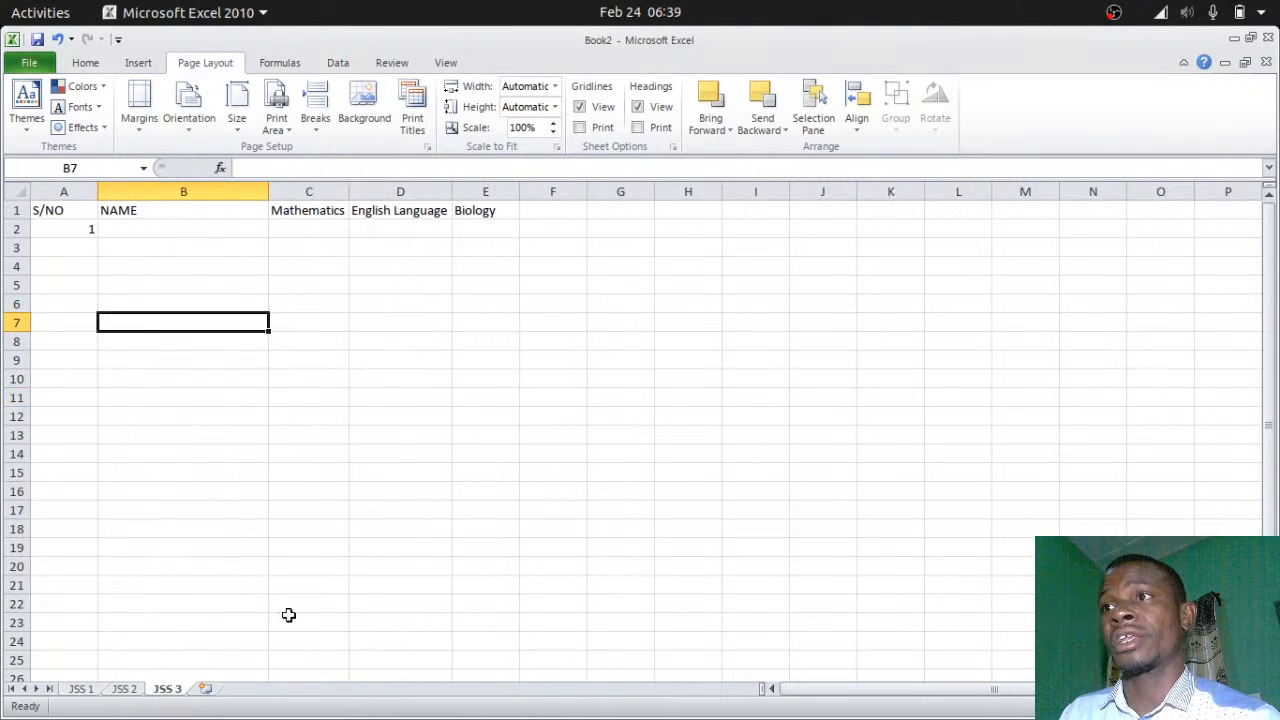
Set the paper size to A4 and type the first student's name in B2
click(237, 110)
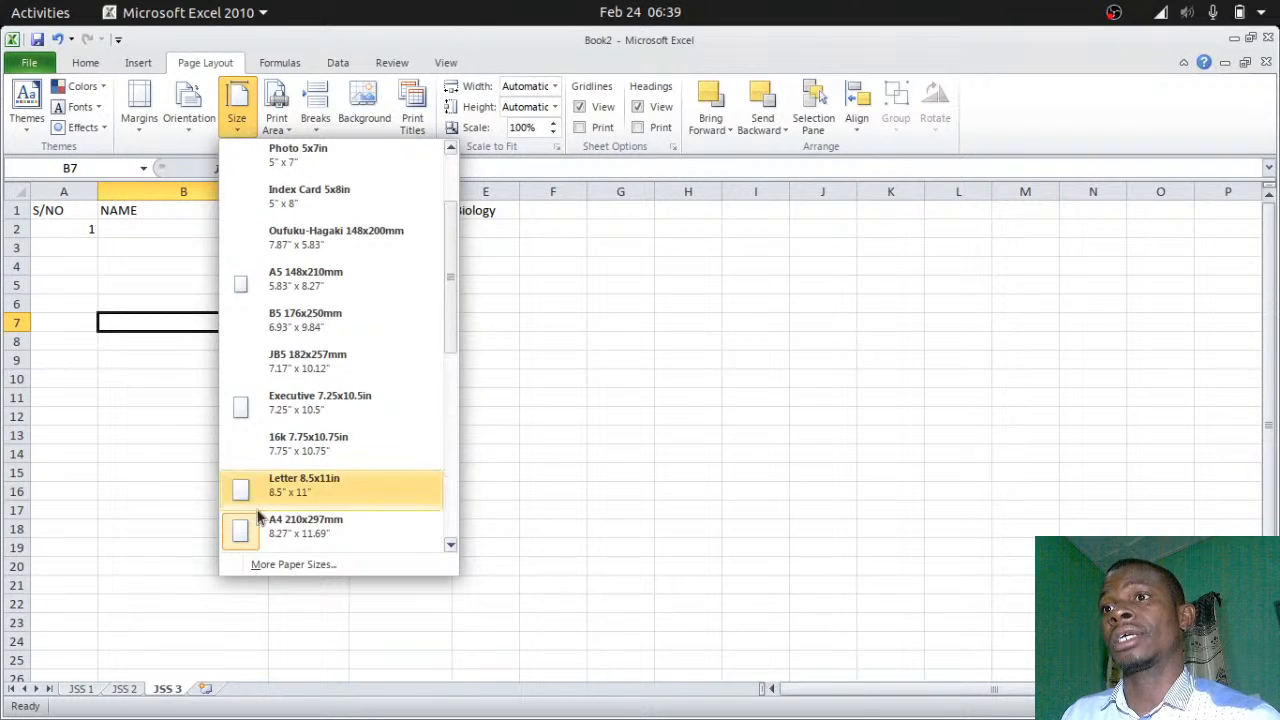
click(247, 548)
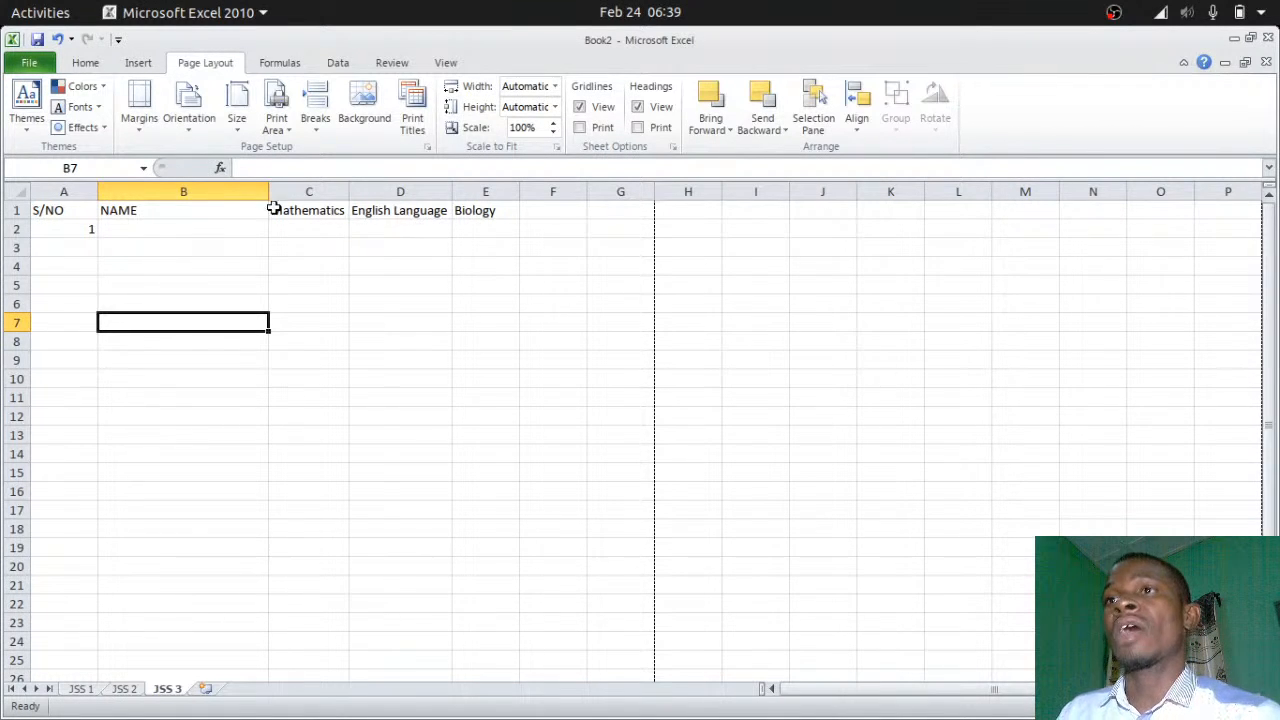
click(133, 230)
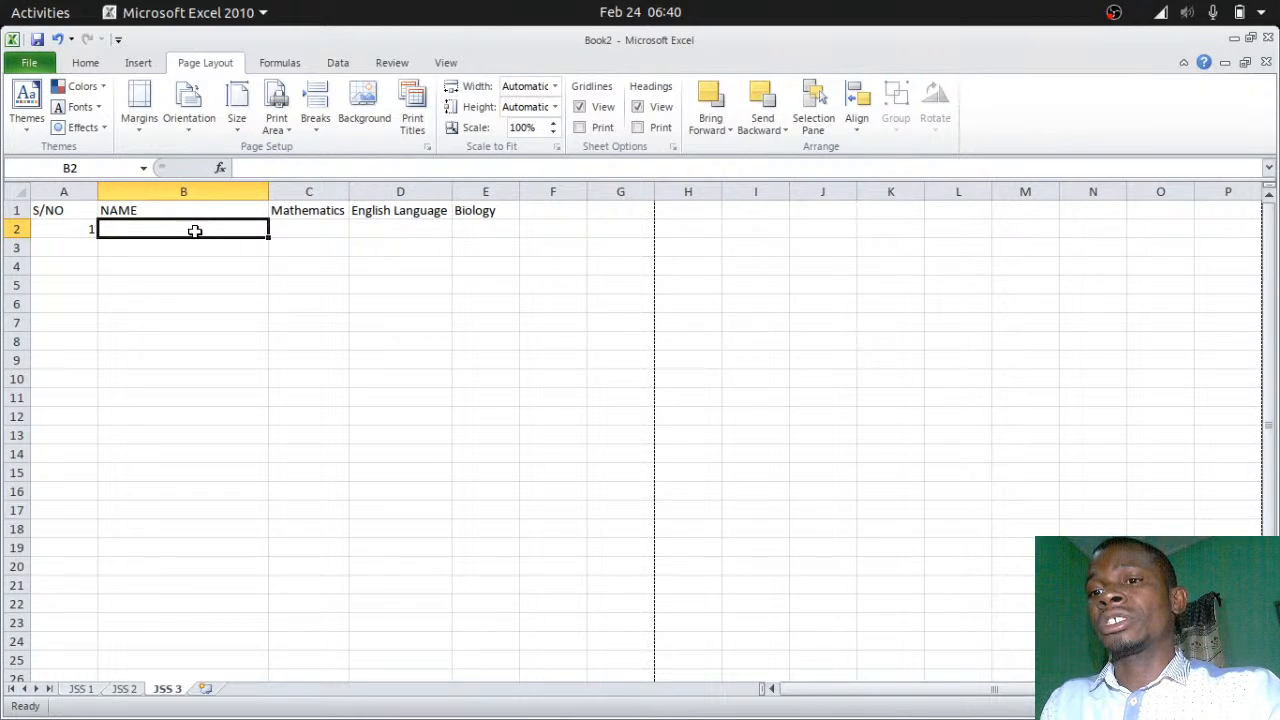
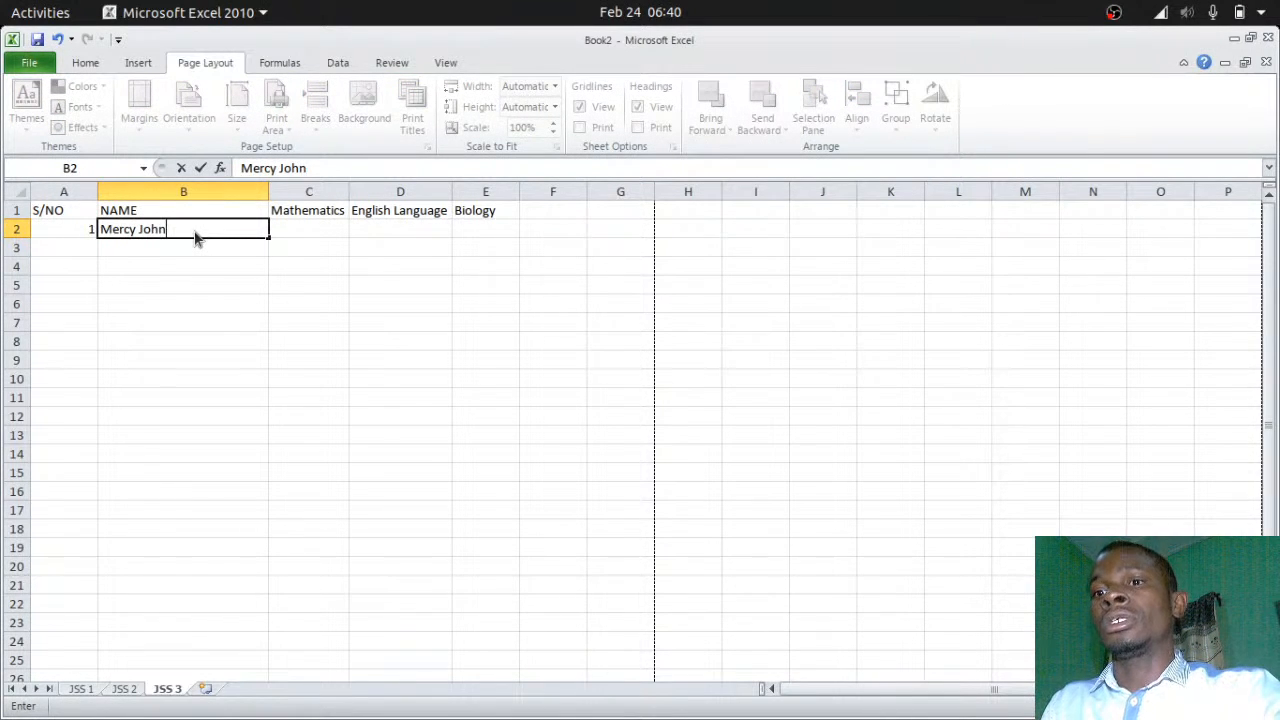
key(Tab)
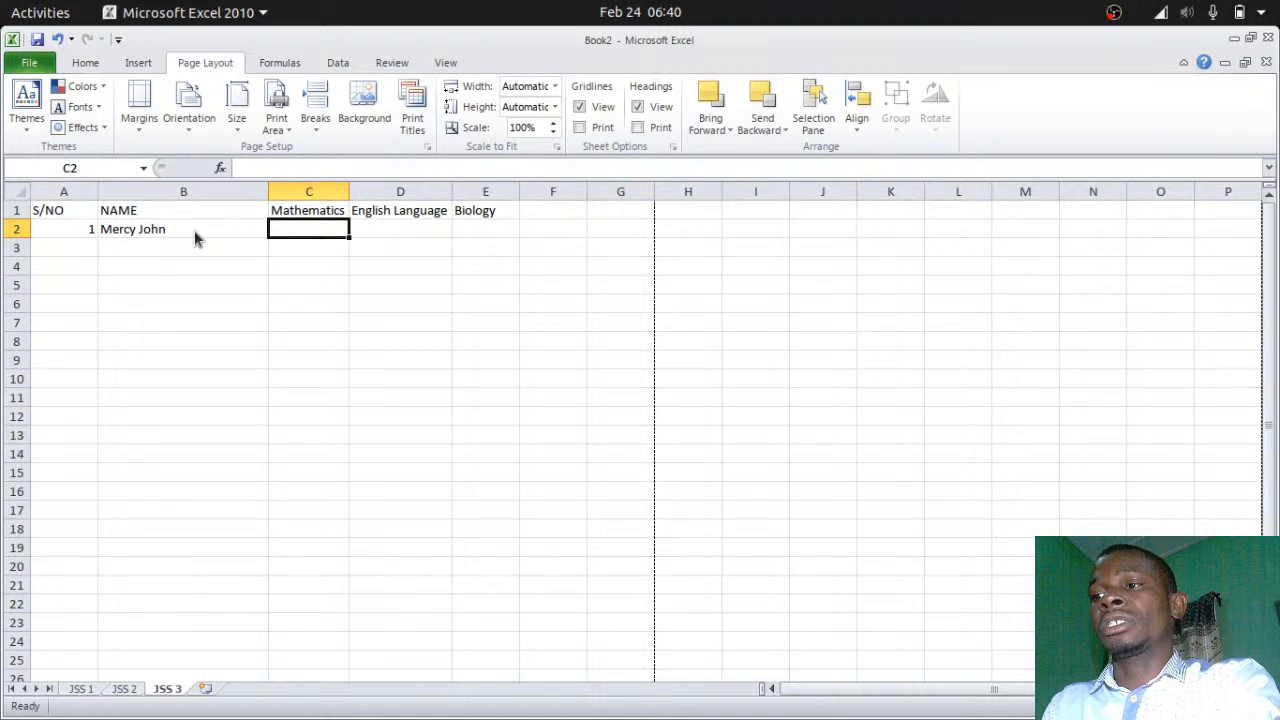
Enter the first student's scores 70, 56 and 60 in C2:E2
text(70)
key(Tab)
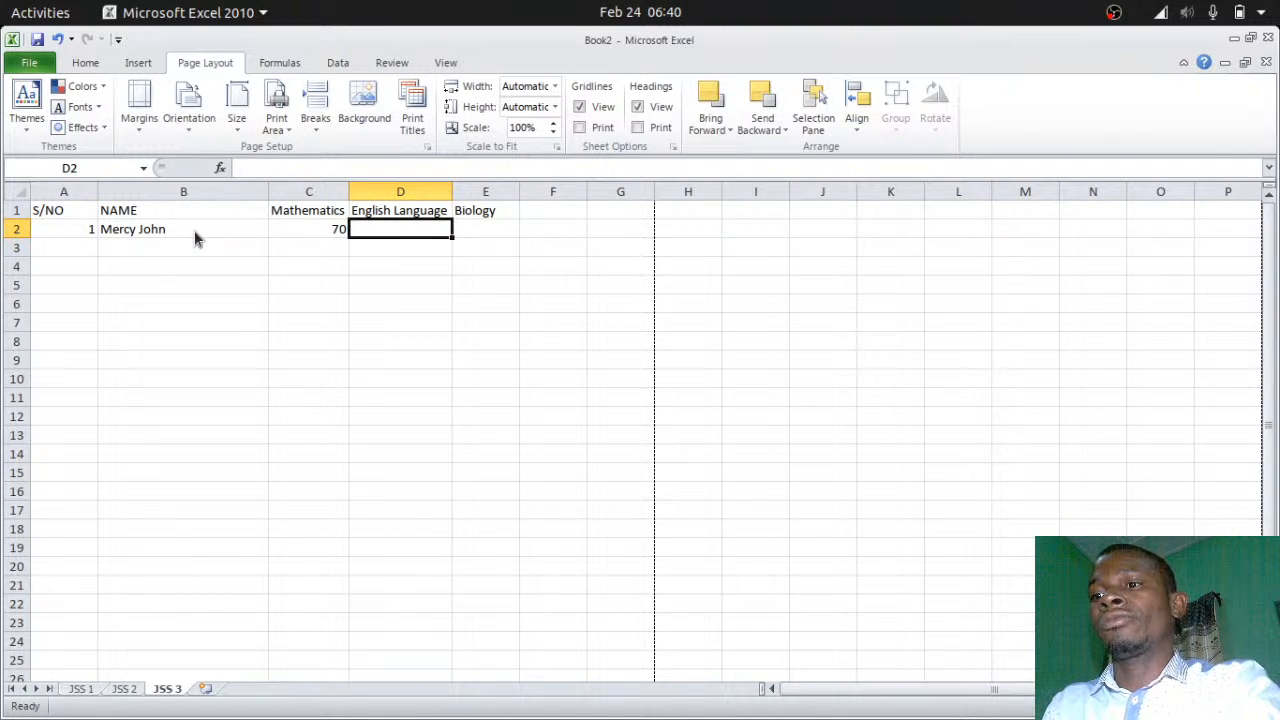
text(56)
key(Tab)
text(6)
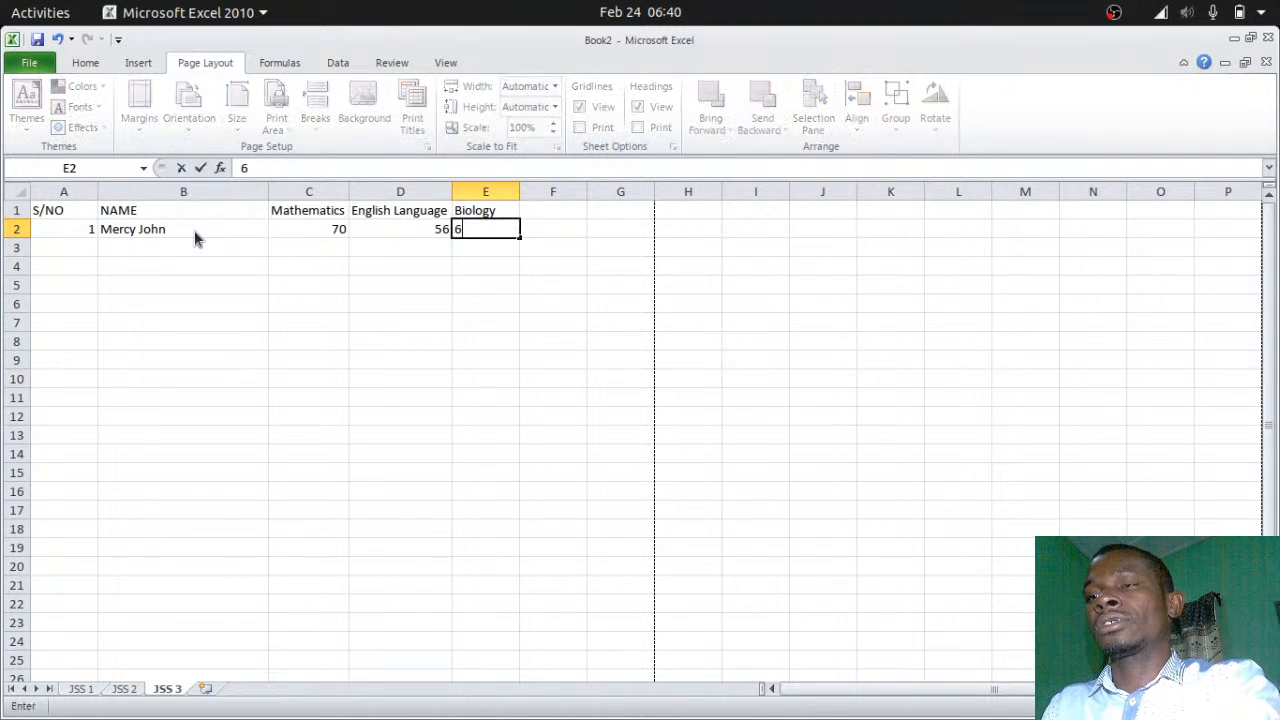
text(0)
key(Return)
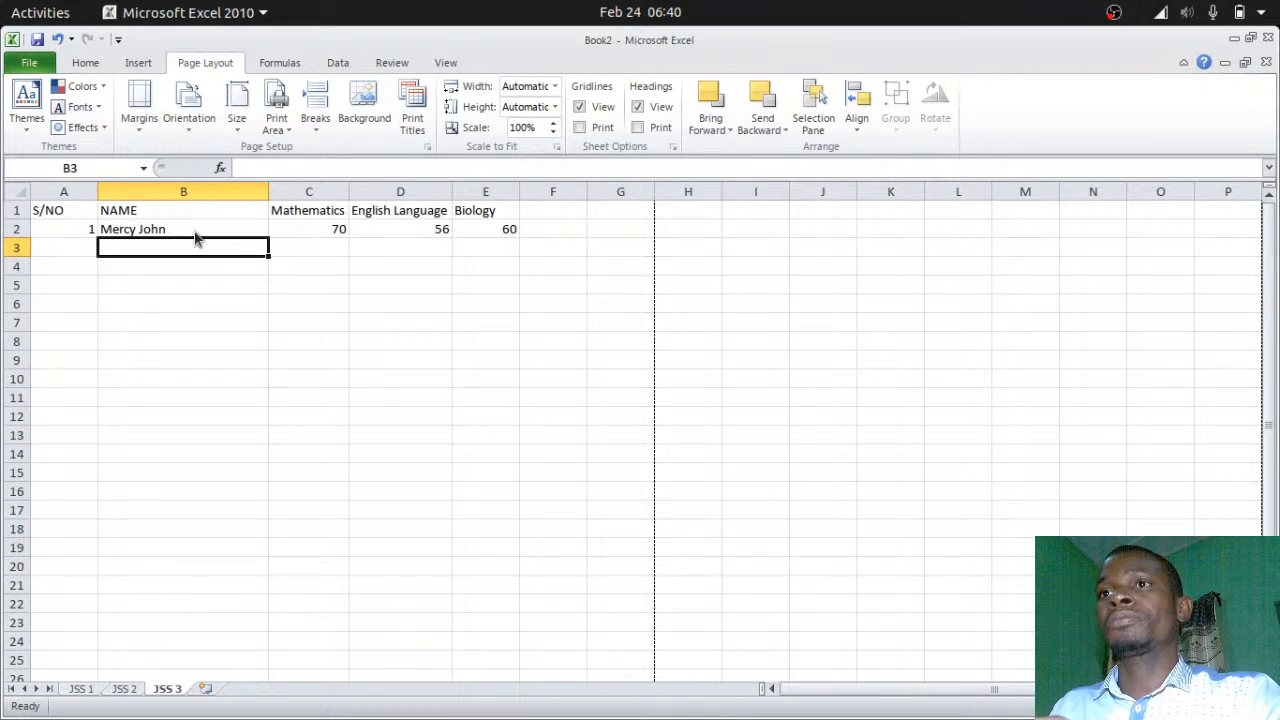
Fill row 3 with serial 2, the second student's name and scores 56, 45, 70
click(84, 247)
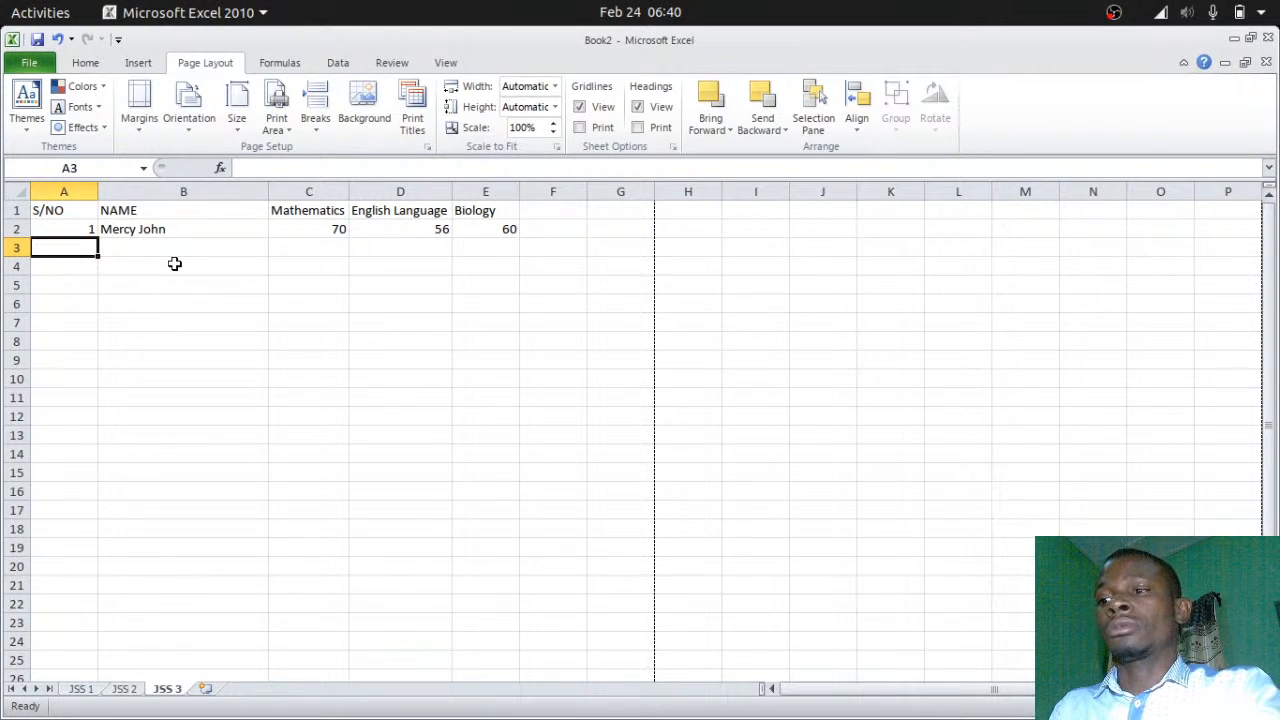
text(2)
key(Tab)
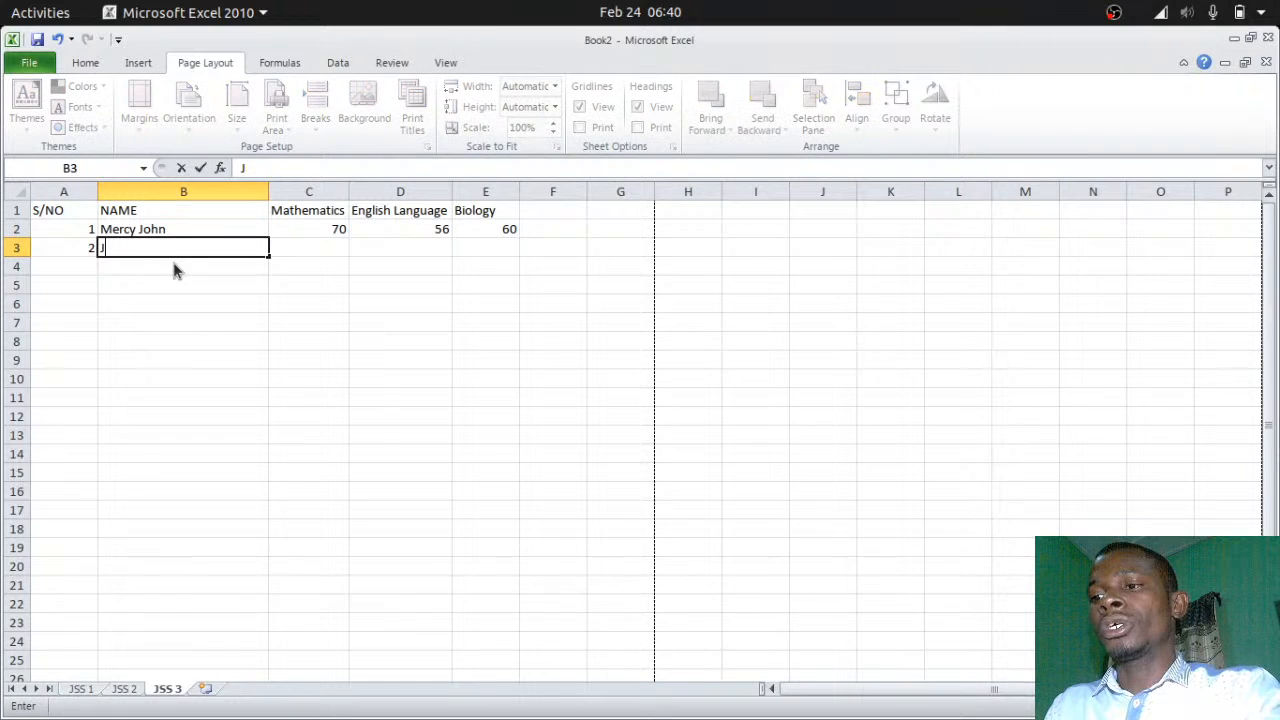
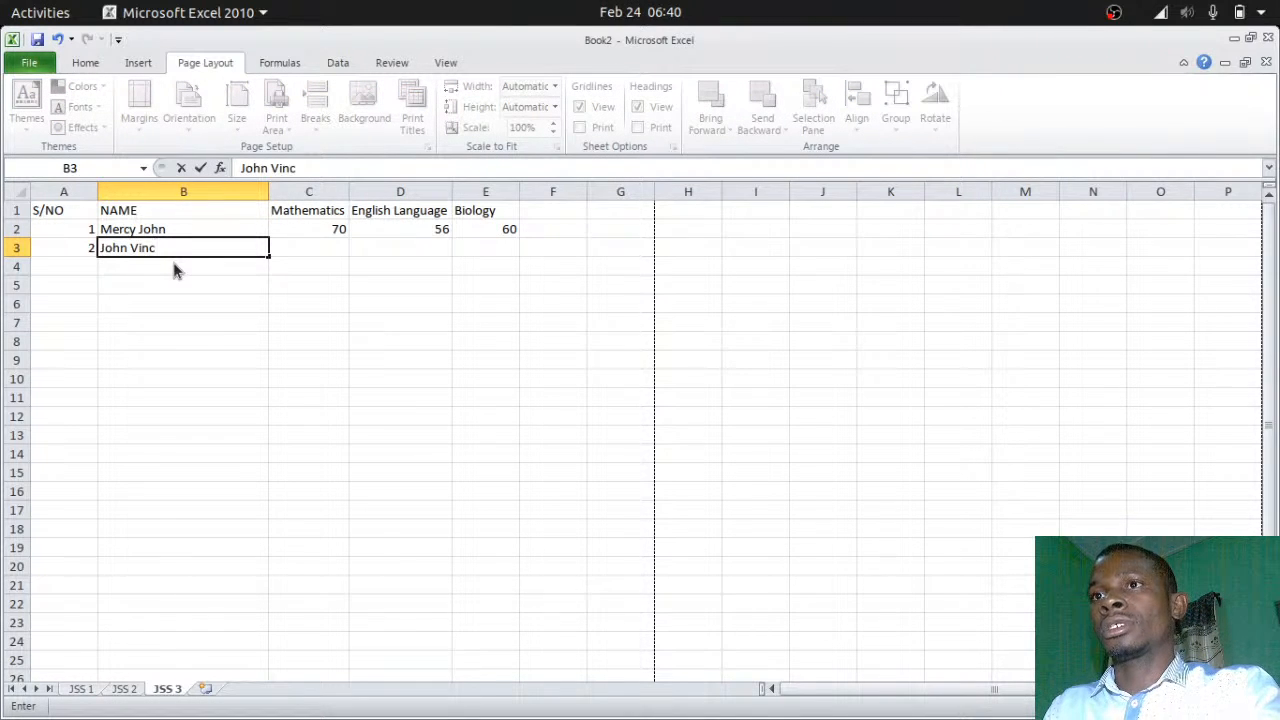
key(Tab)
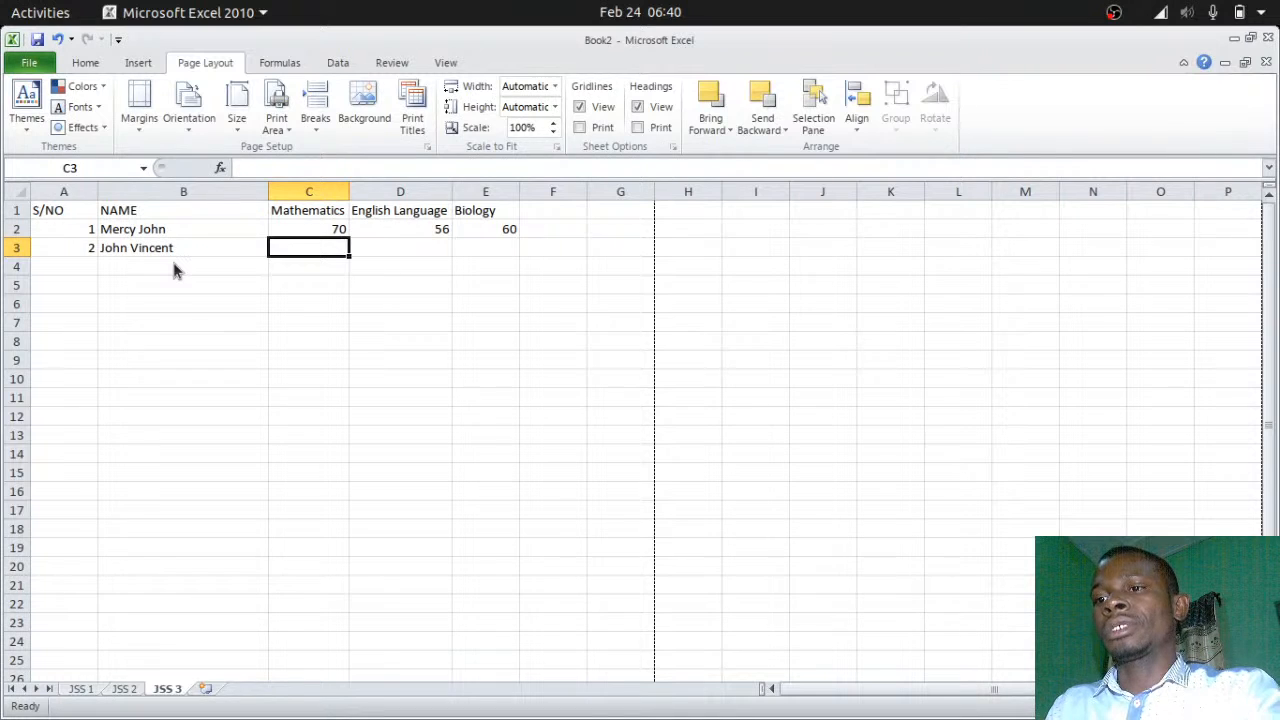
text(56)
key(Tab)
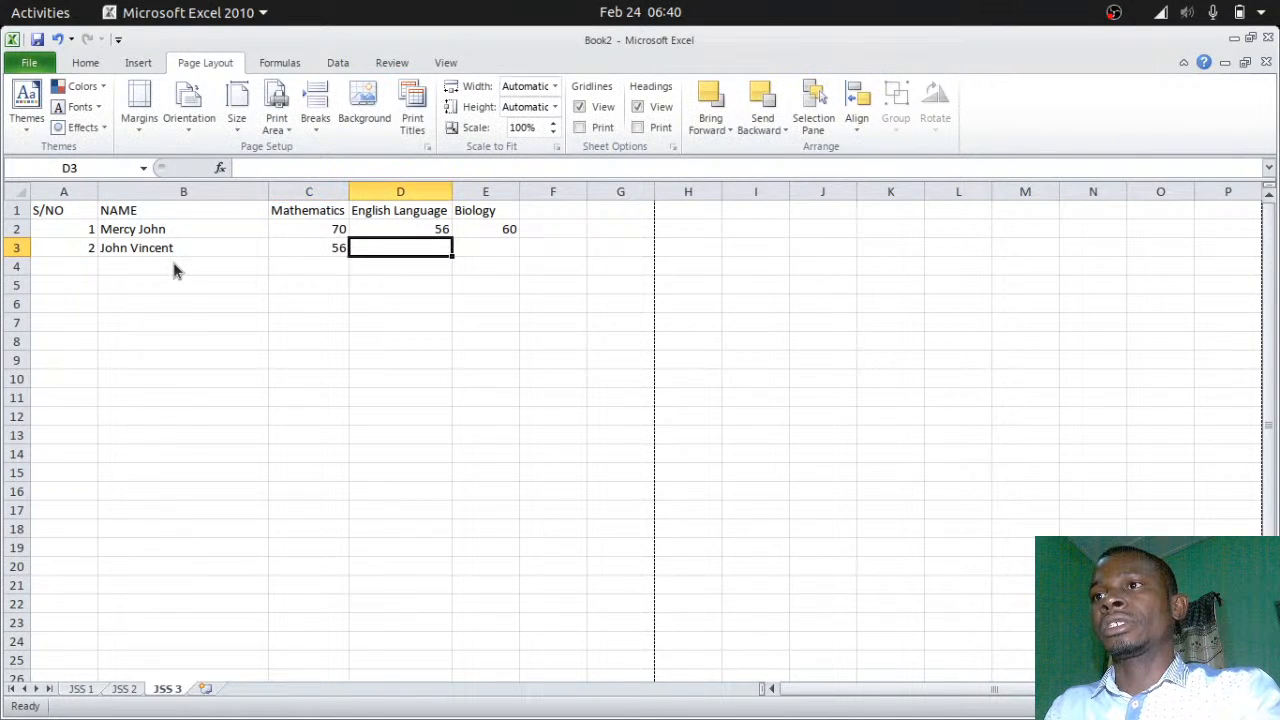
text(45)
key(Tab)
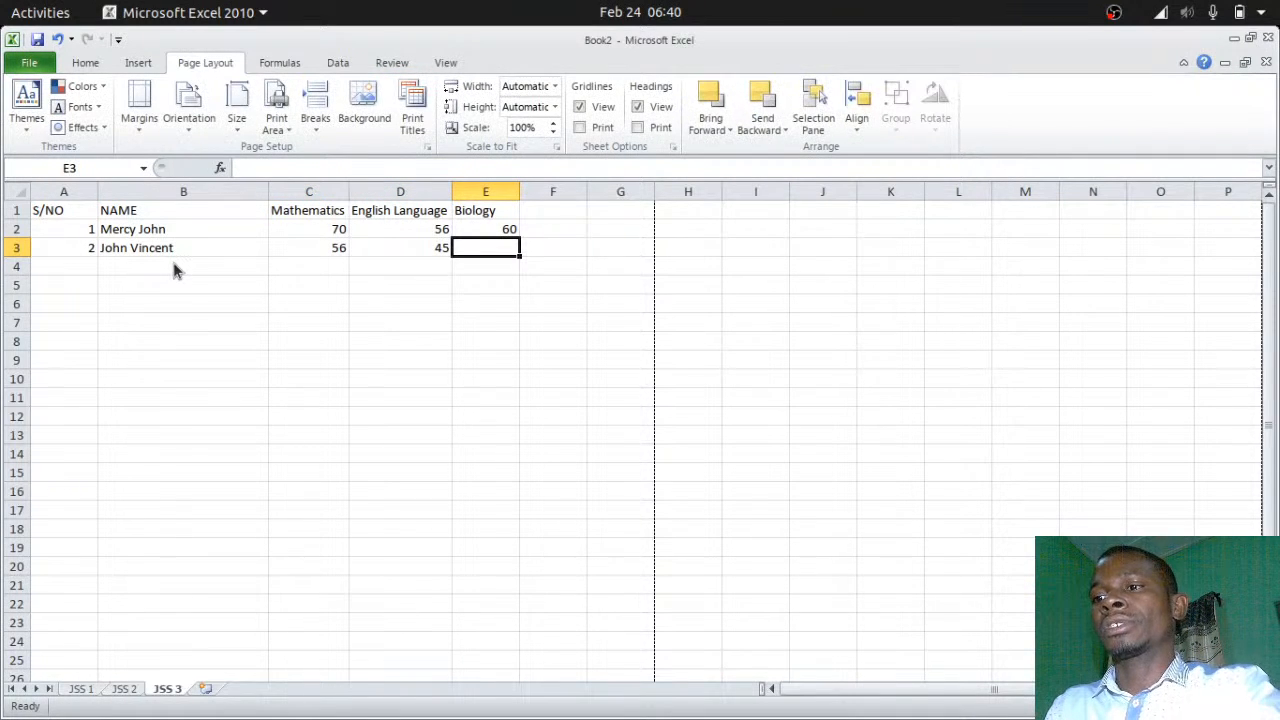
text(70)
key(Return)
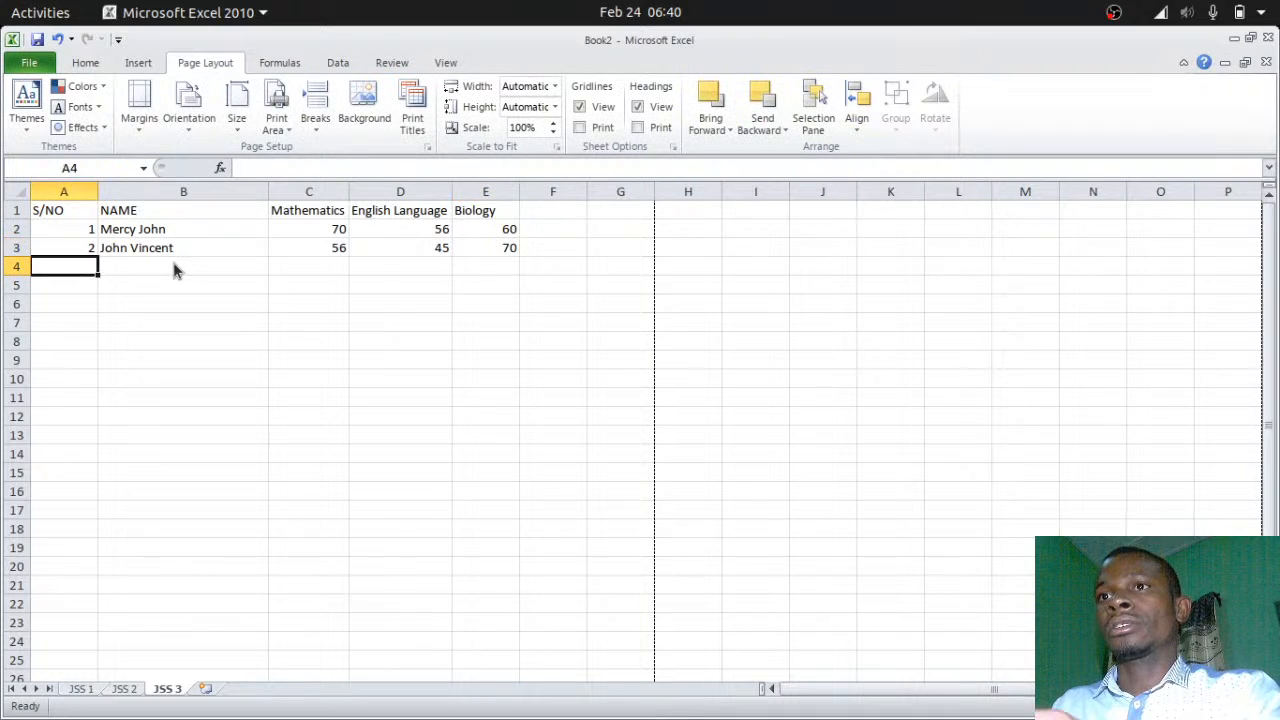
Fill row 4 with serial 3, the third student's name and scores 70, 35, 55
text(3)
key(Tab)
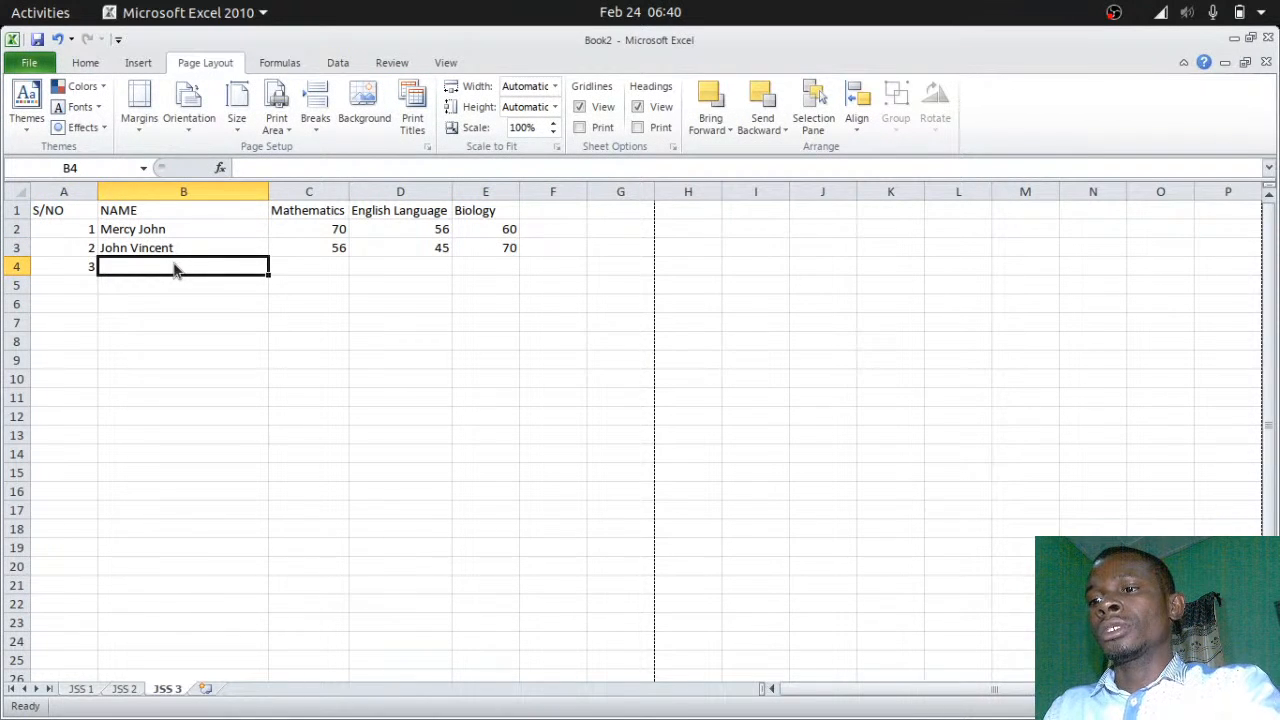
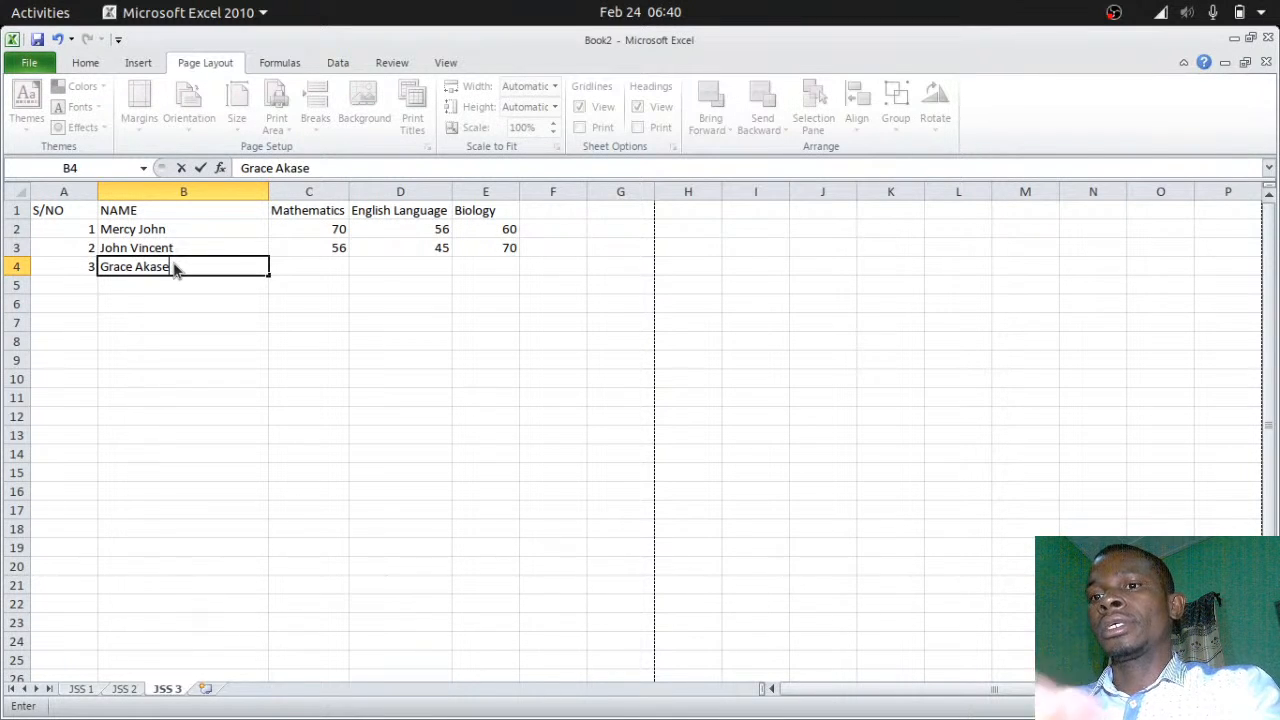
key(Tab)
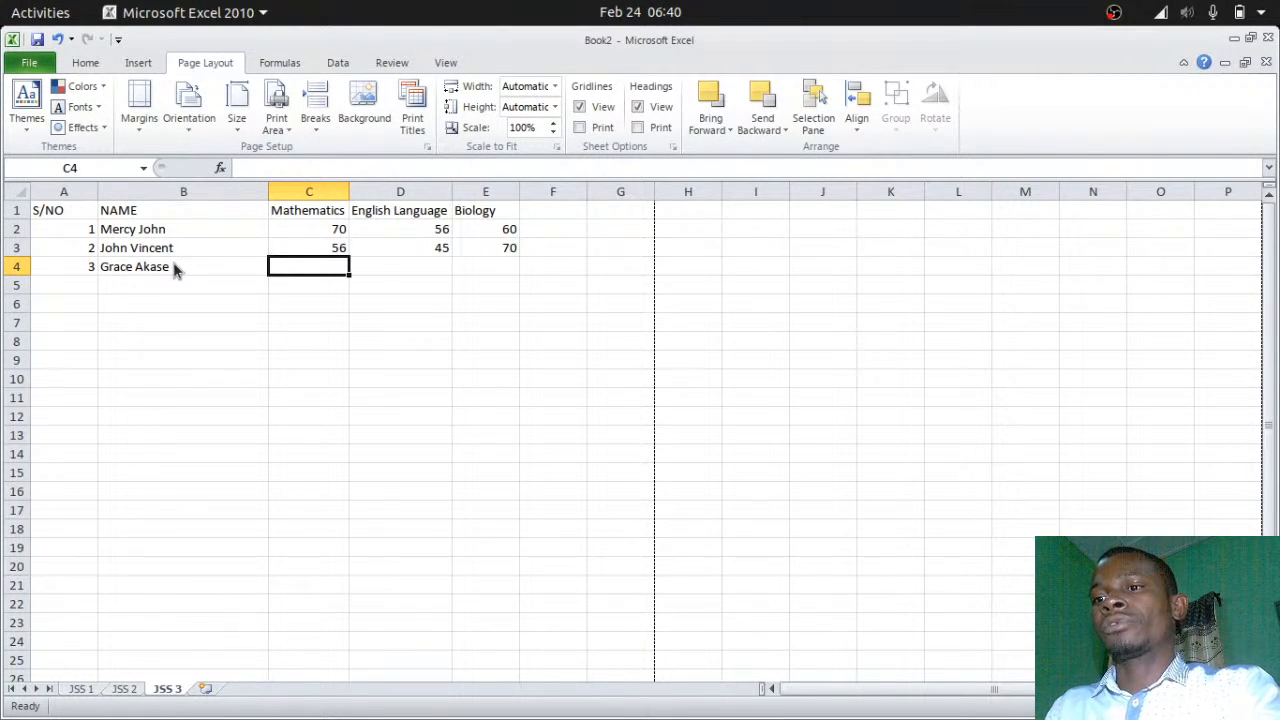
text(70)
key(Tab)
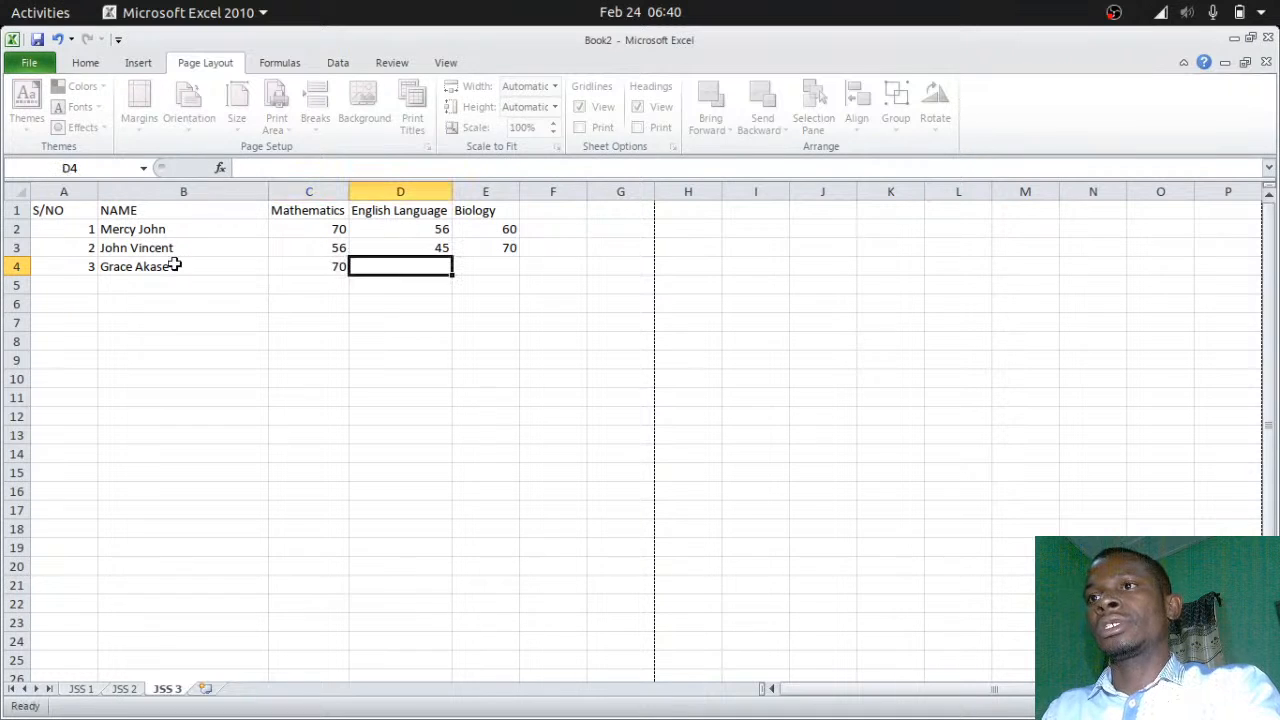
text(35)
key(Tab)
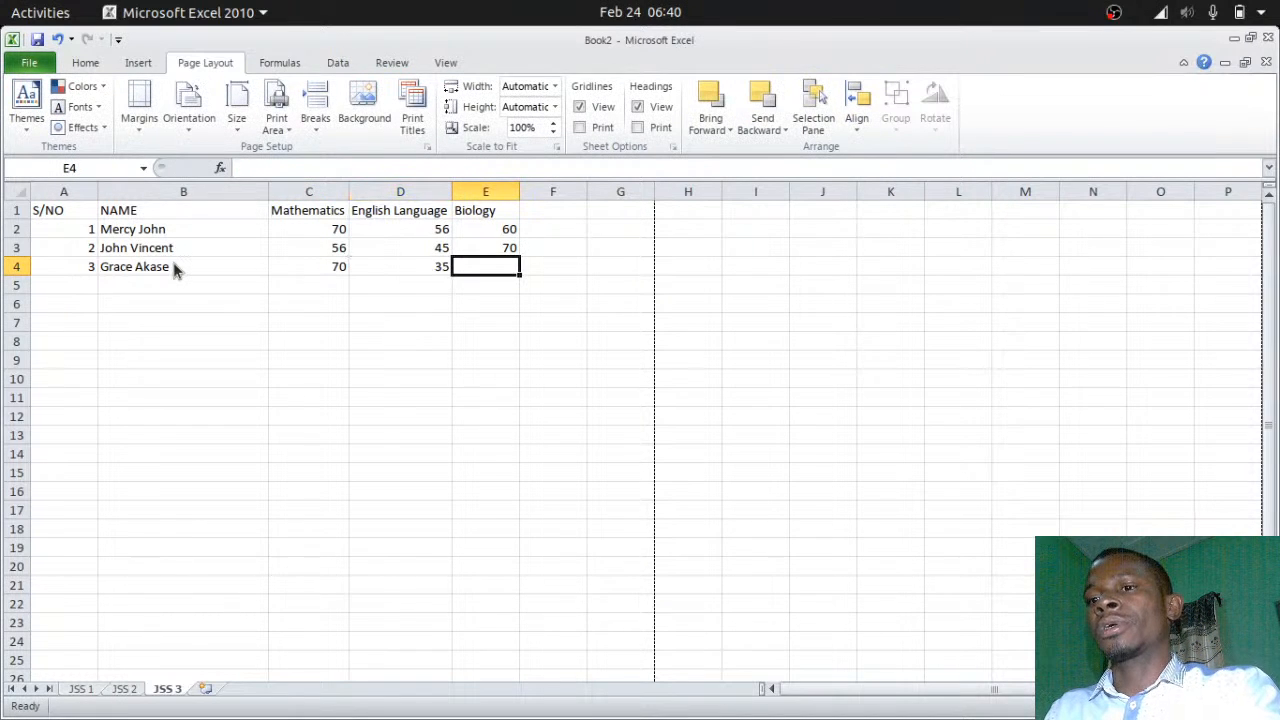
text(55)
key(Return)
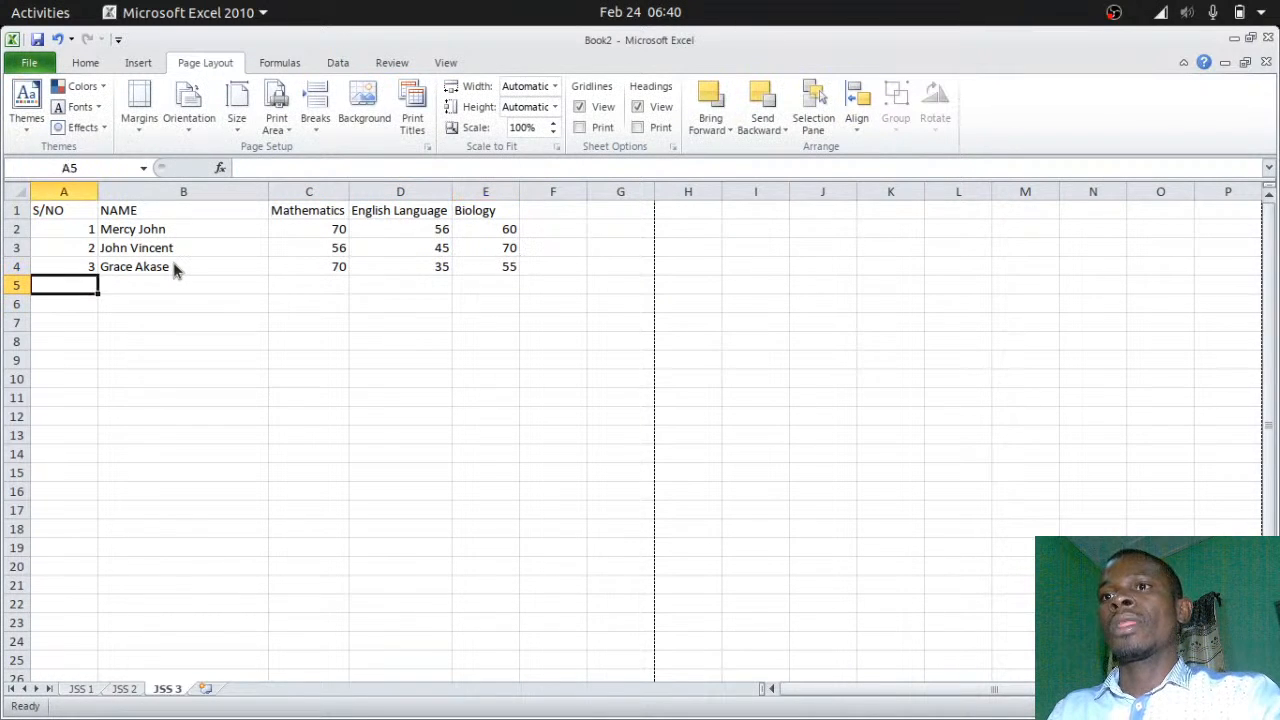
Fill row 5 with serial 4, the fourth student's name and scores 60, 67, 34
text(4)
key(Tab)
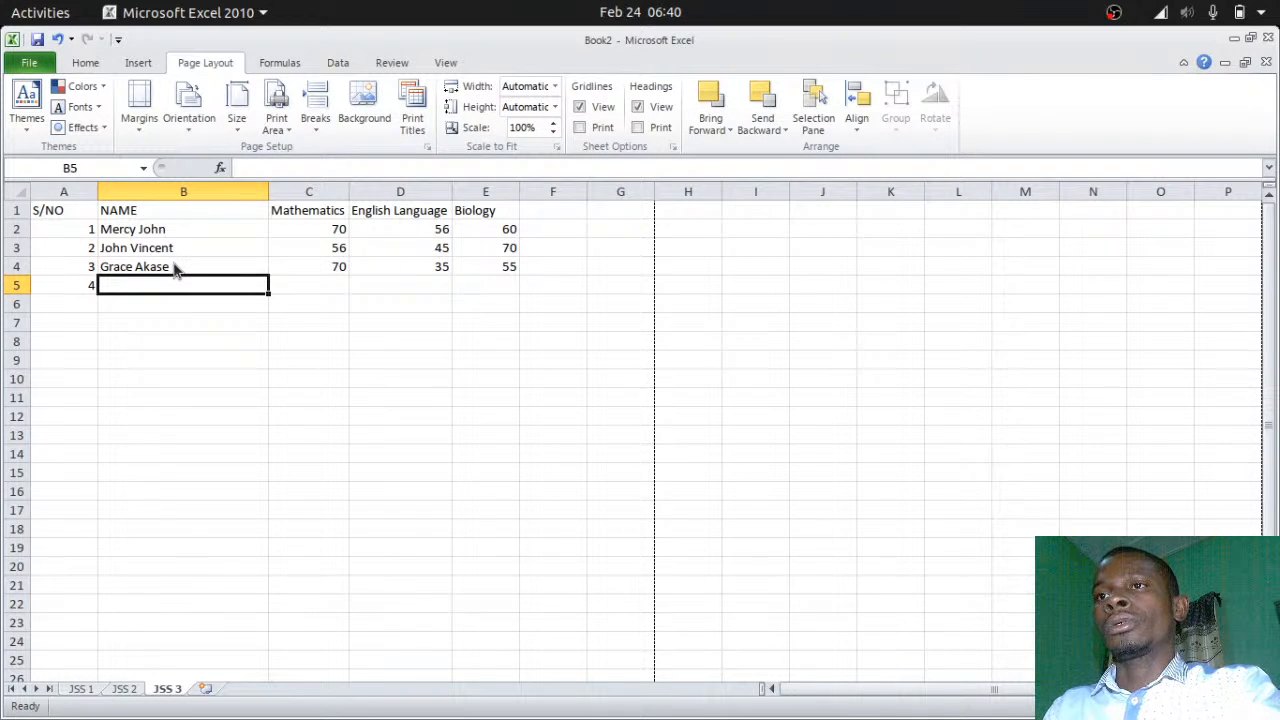
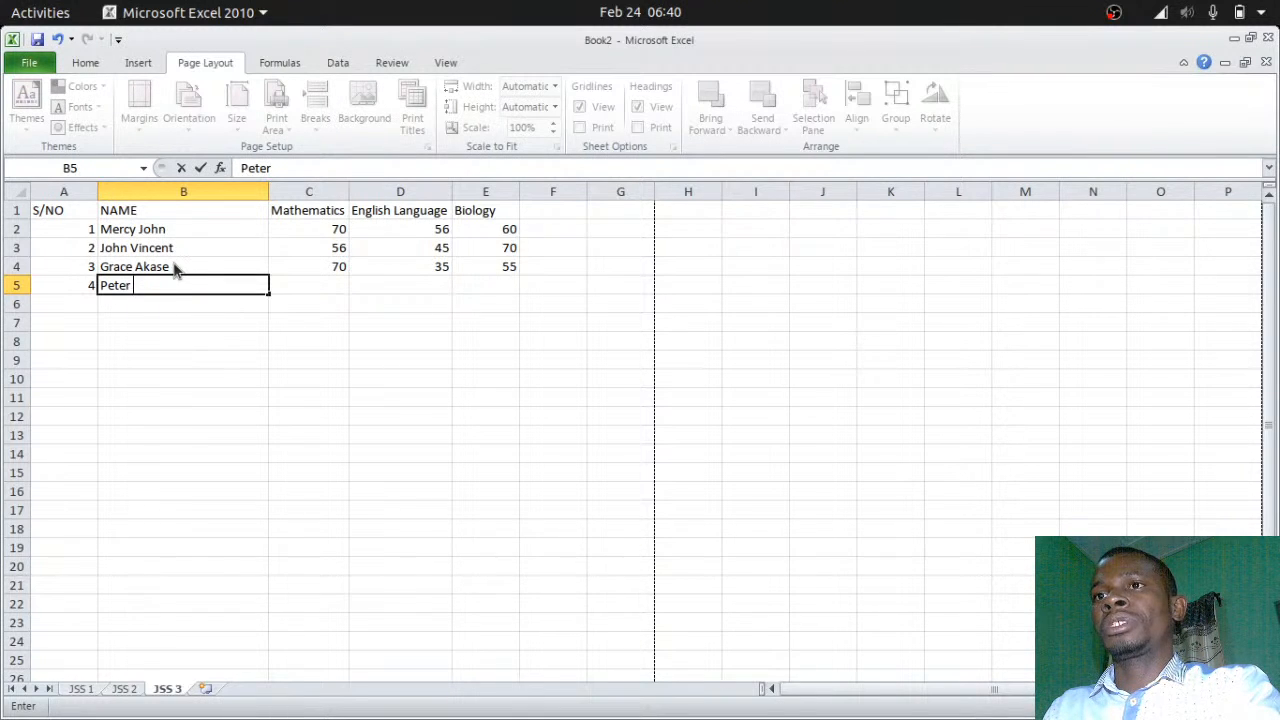
key(Tab)
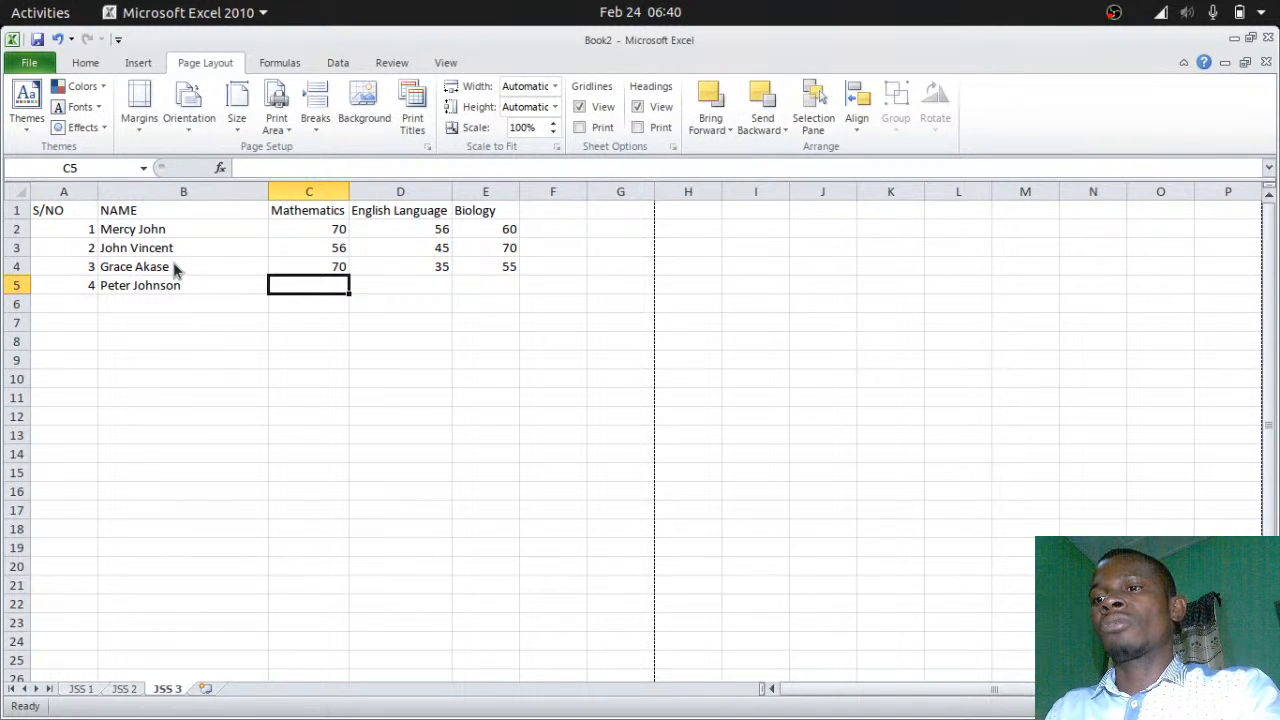
text(60)
key(Tab)
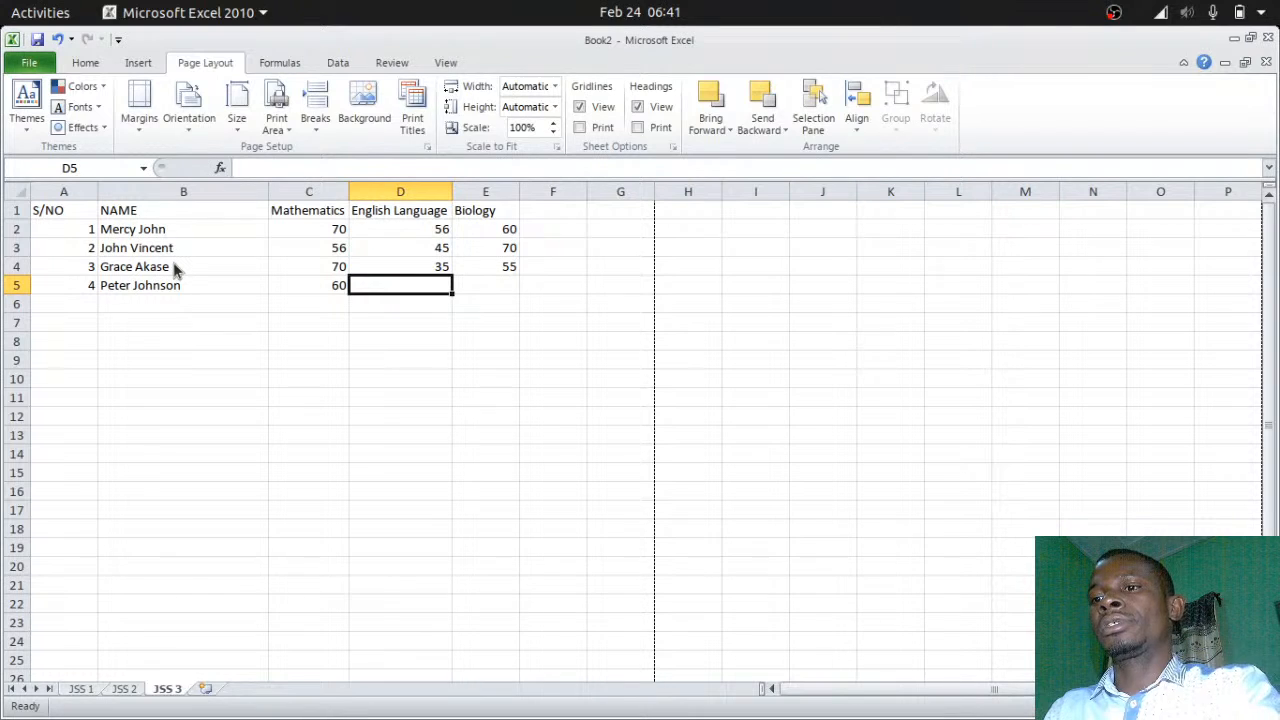
text(67)
key(Tab)
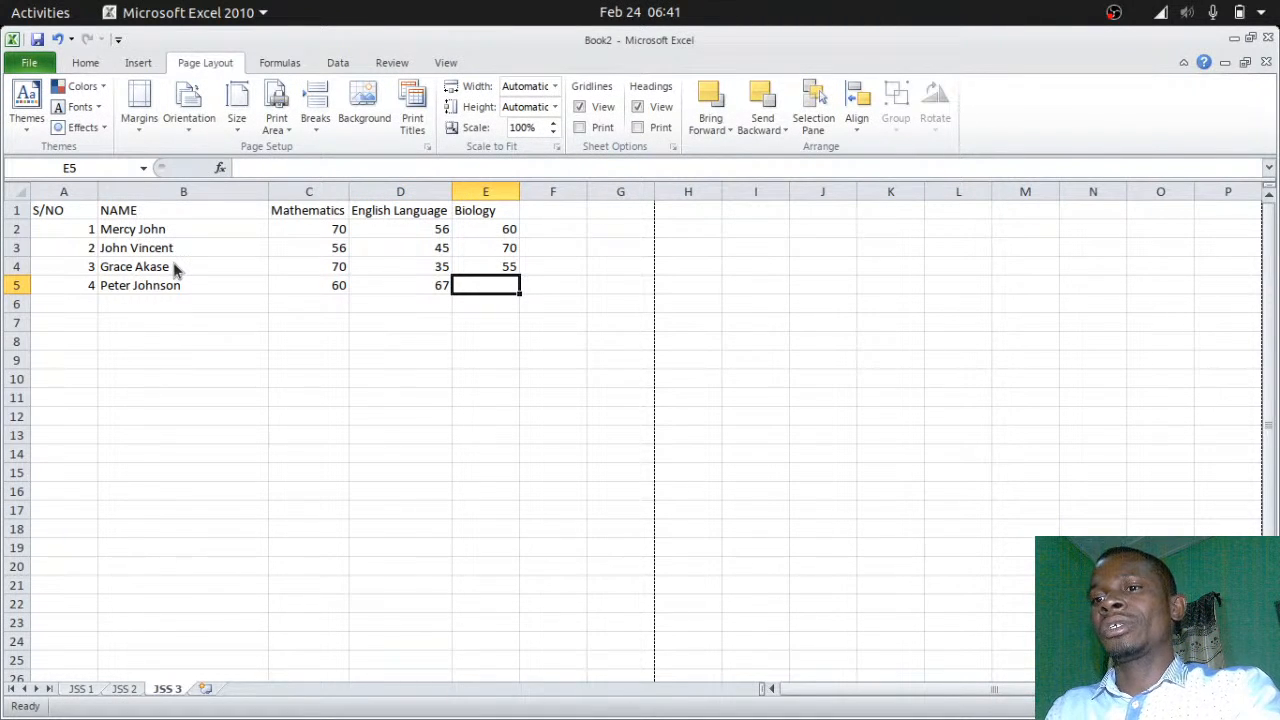
text(34)
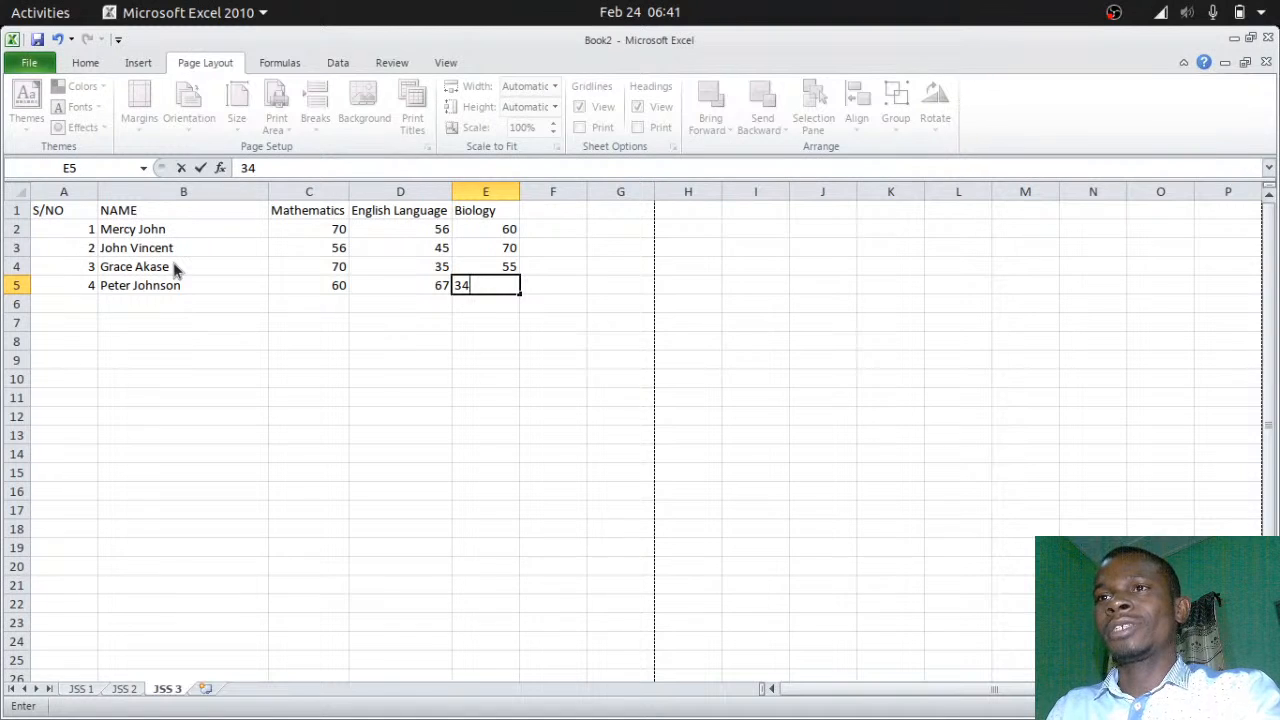
key(Return)
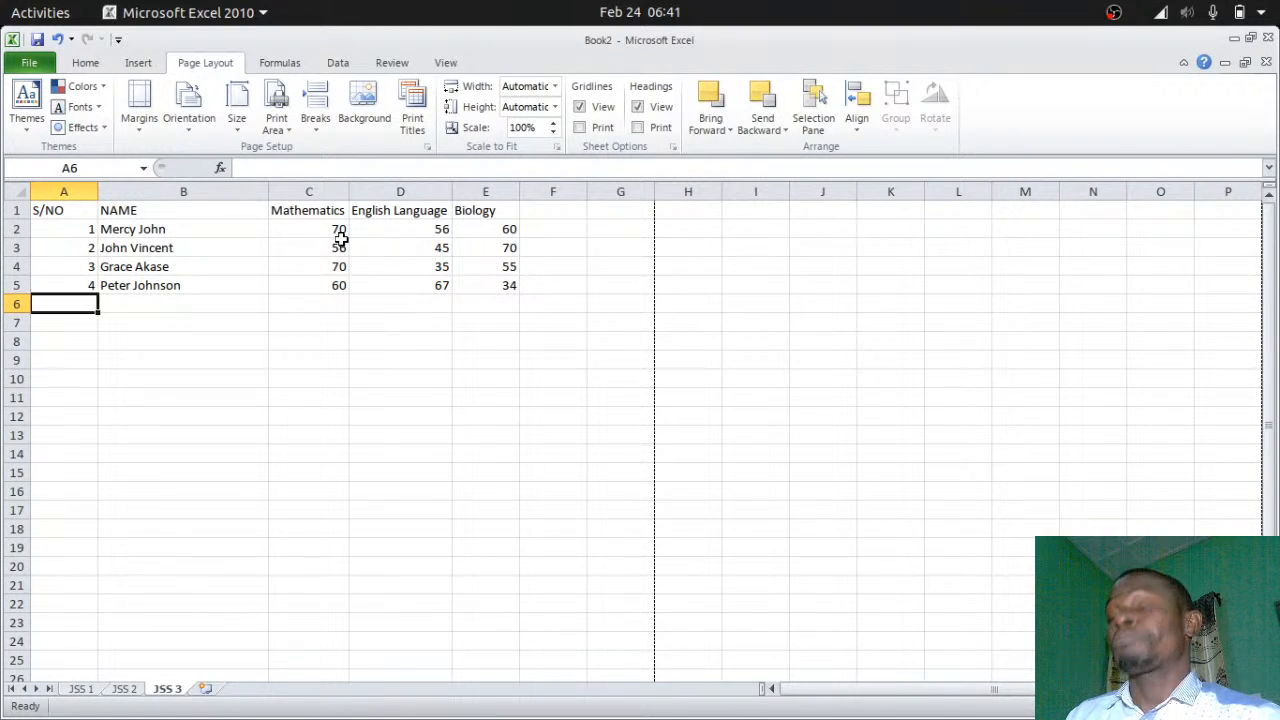
click(563, 210)
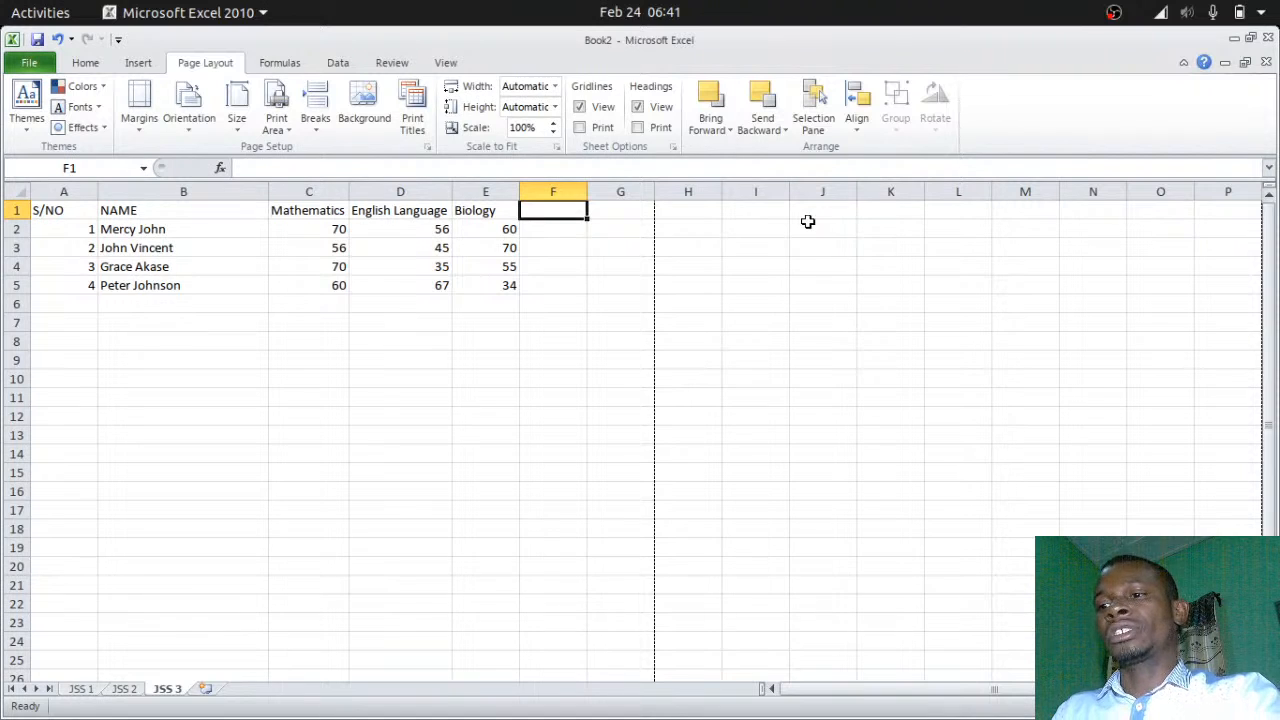
Type the heading Total into cell F1
text(to)
key(BackSpace)
key(BackSpace)
text(Total)
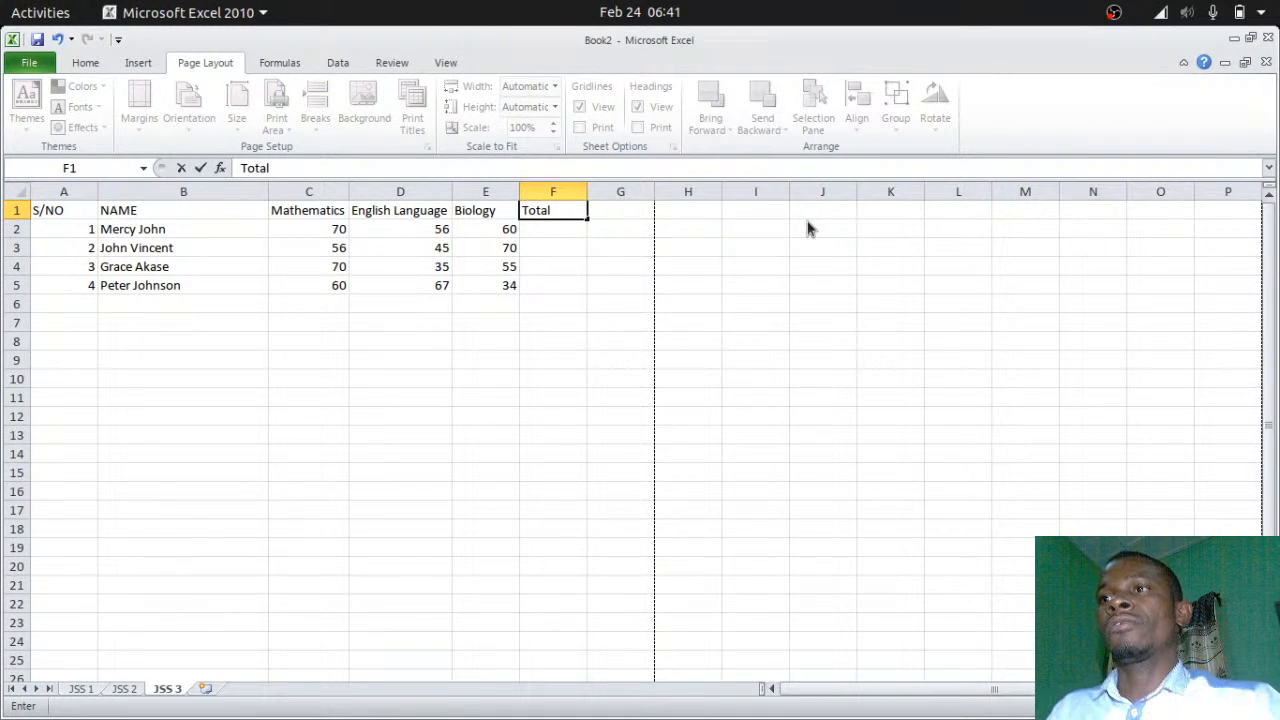
click(552, 283)
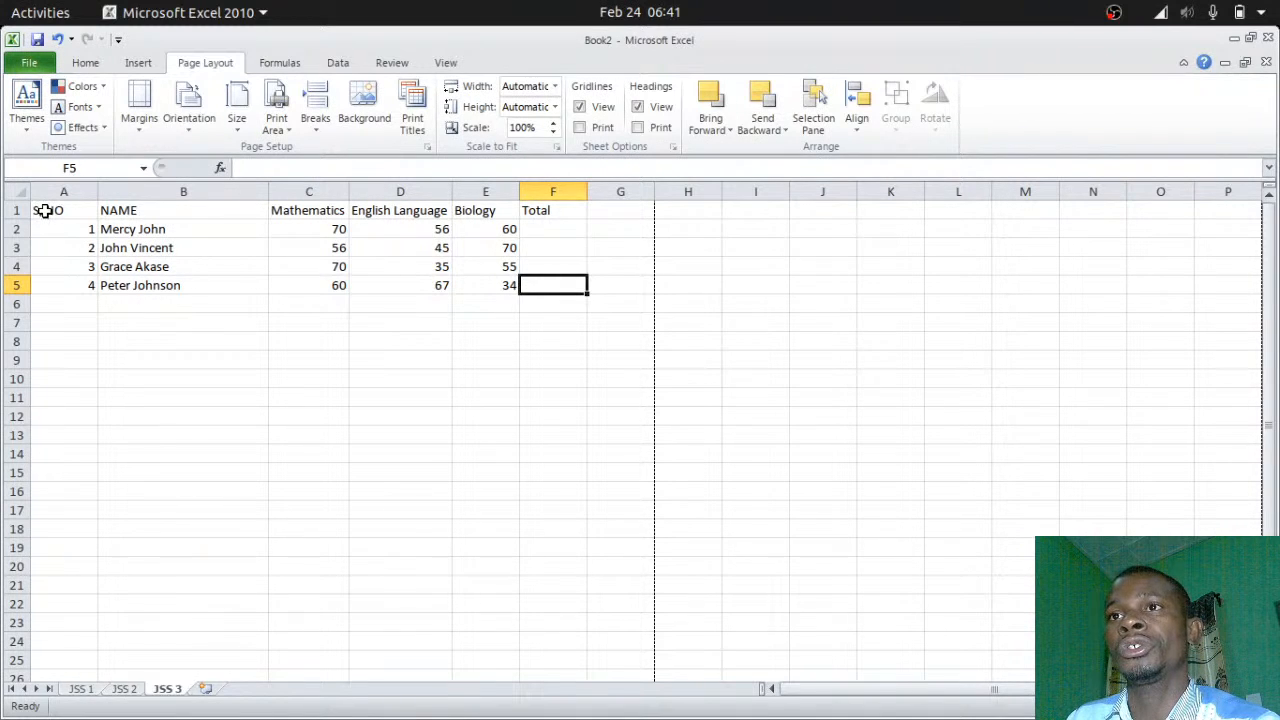
Apply bold to header cells A1:F1, S/NO through Total
drag(42, 208, 535, 212)
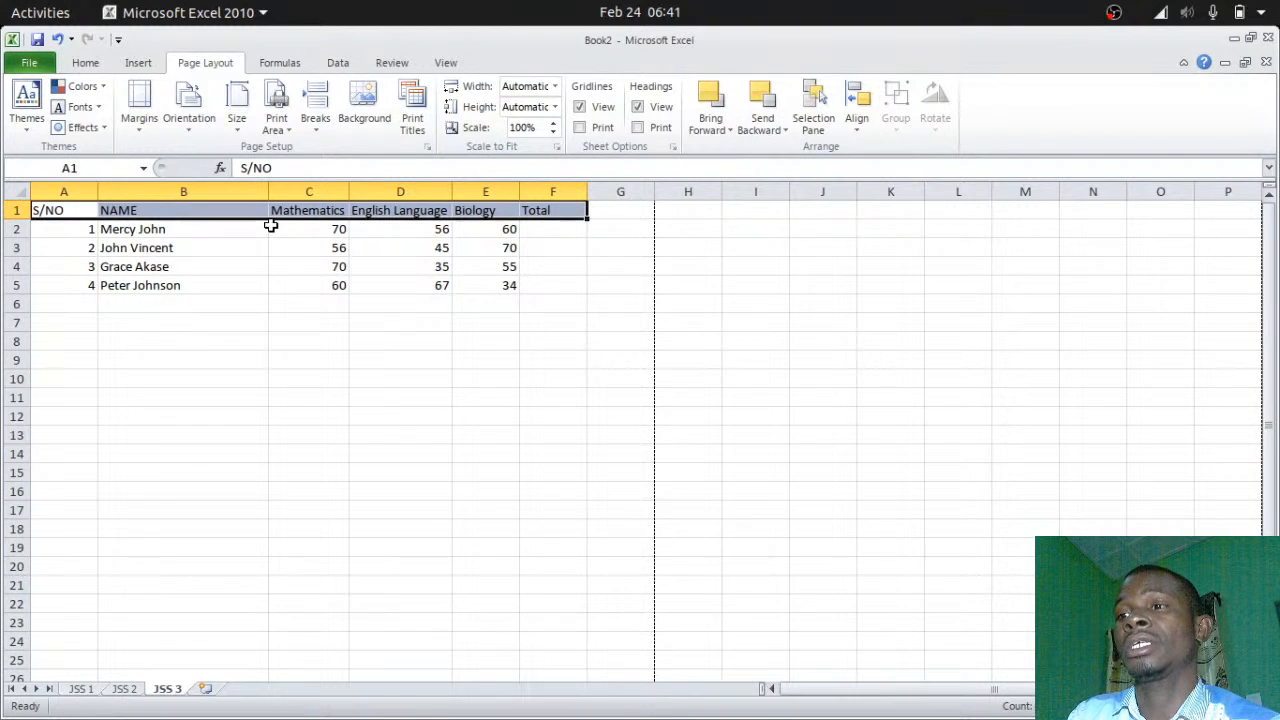
key(ctrl+b)
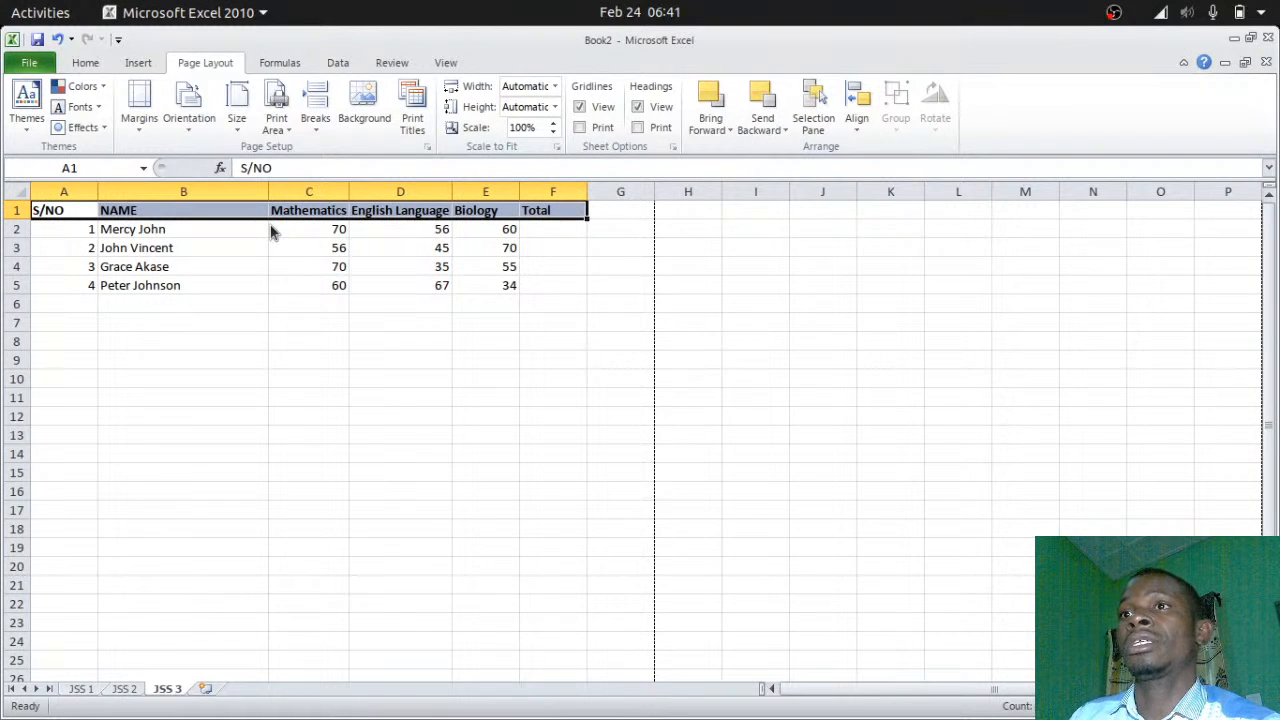
click(418, 263)
click(87, 63)
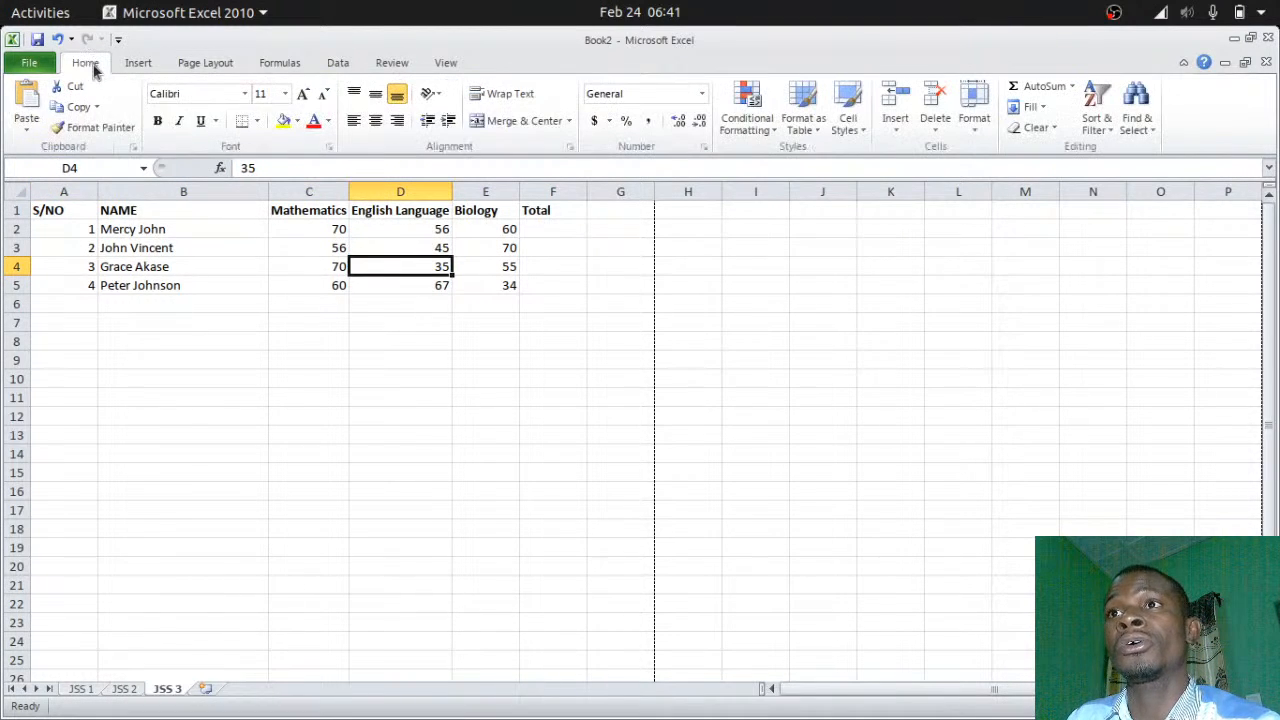
drag(47, 214, 548, 210)
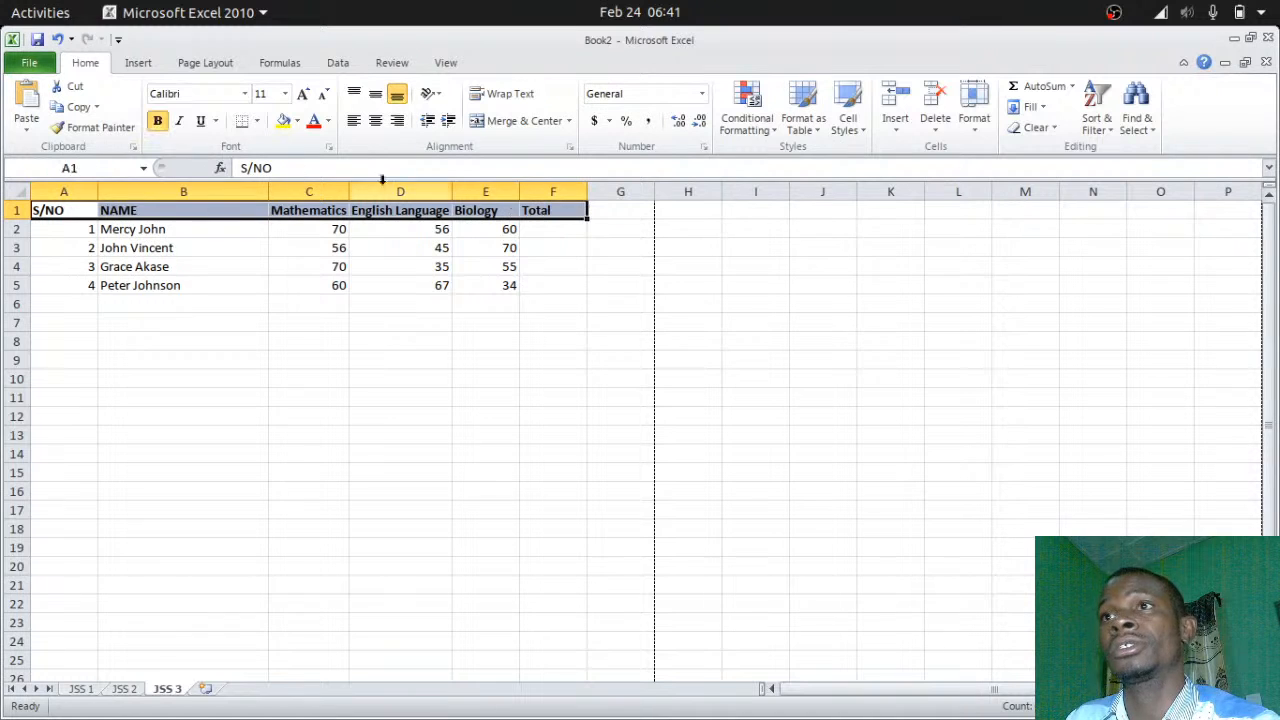
click(158, 122)
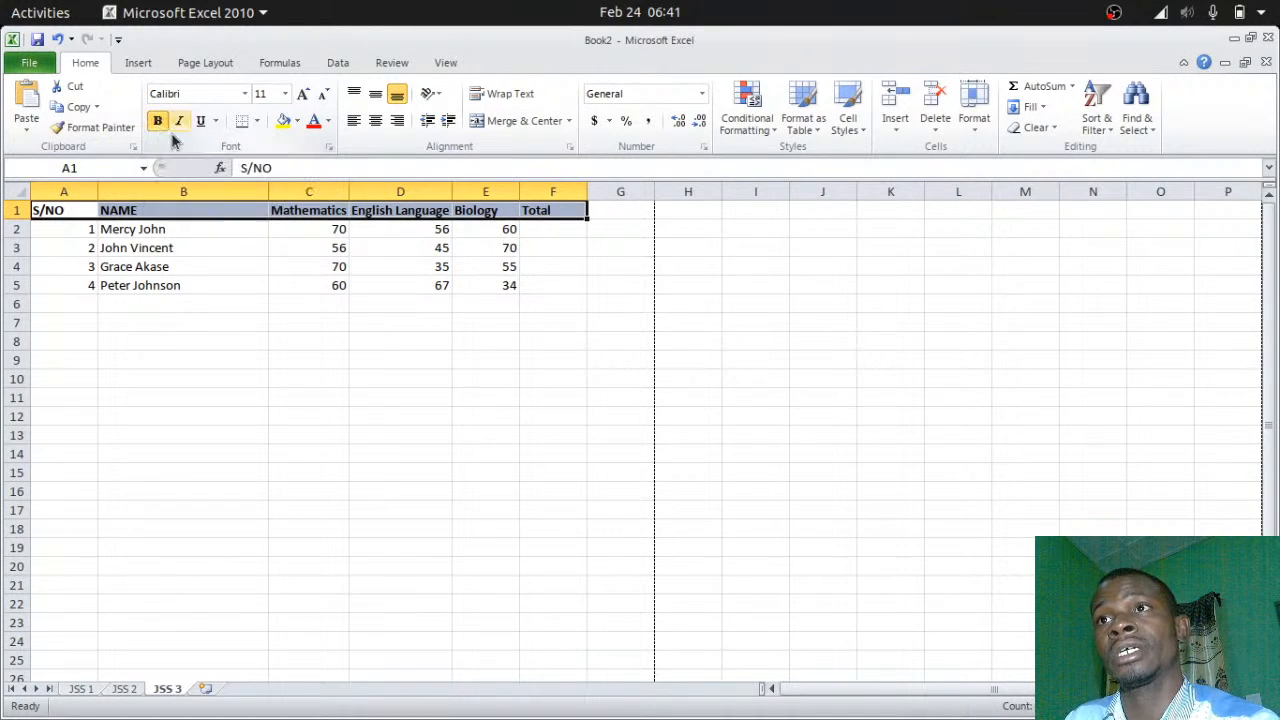
click(432, 308)
click(546, 231)
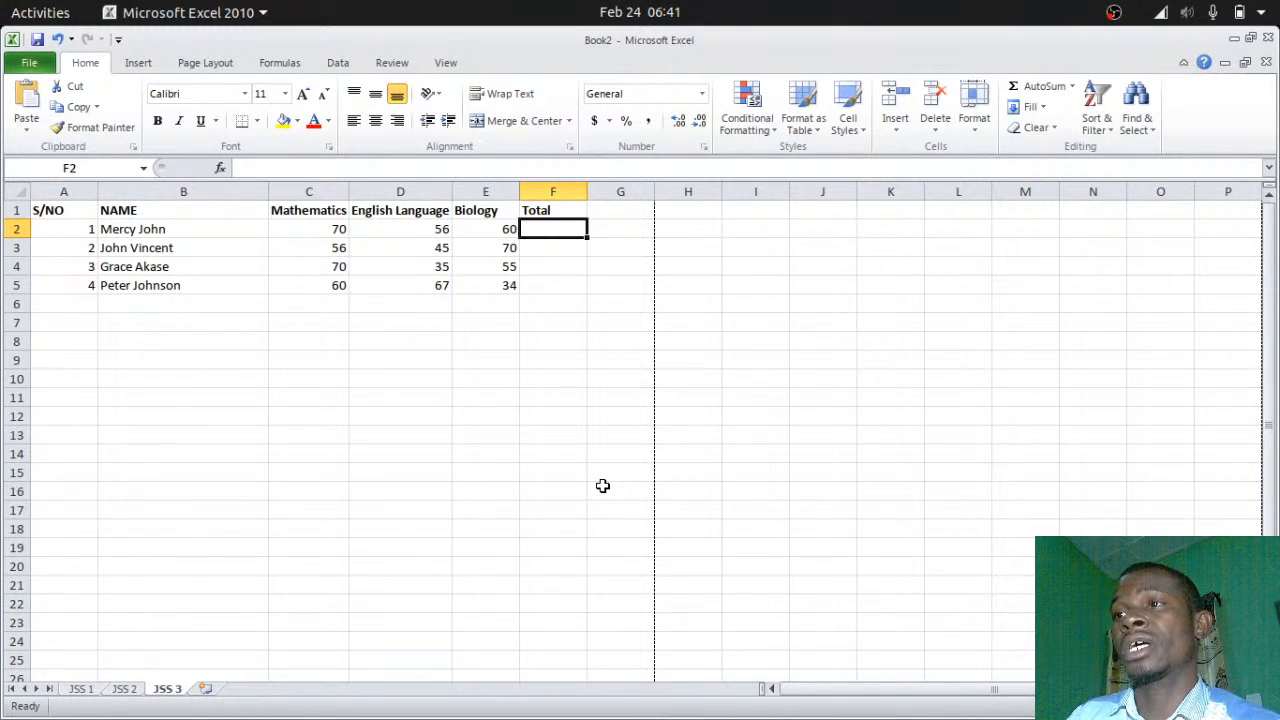
Enter =SUM(C2:E2) in F2, giving a total of 186
text(=)
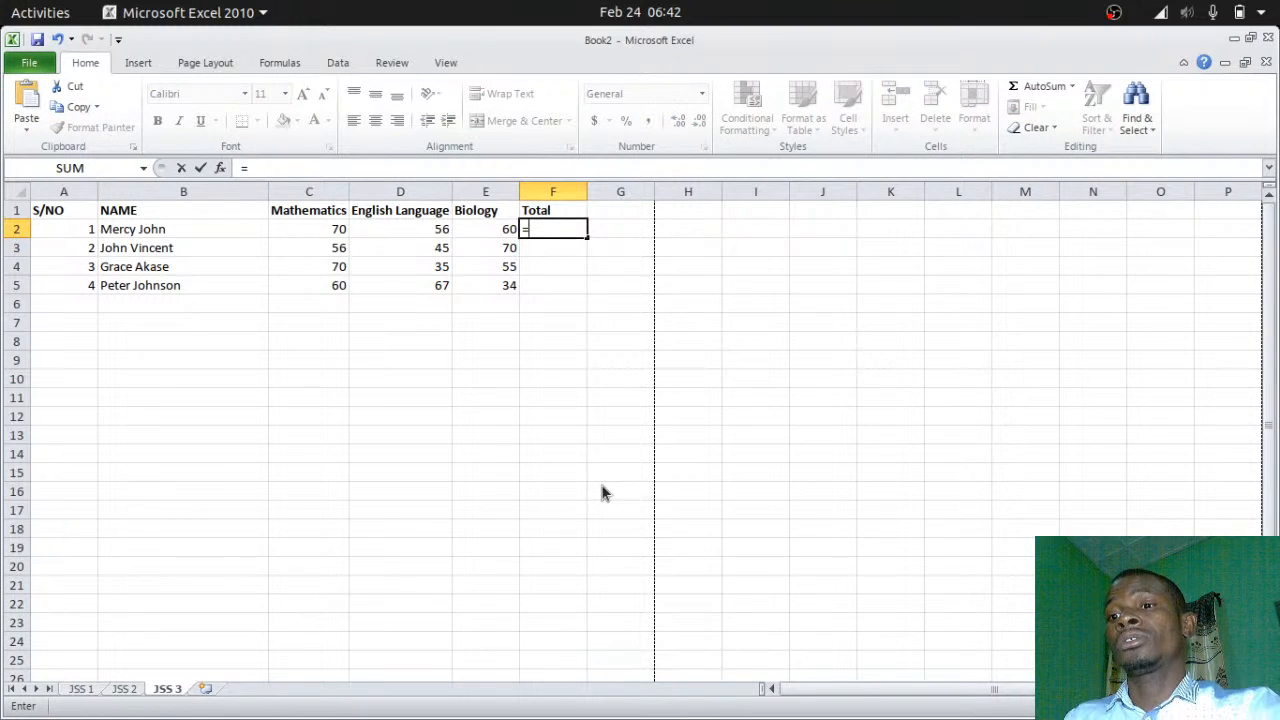
text(sum)
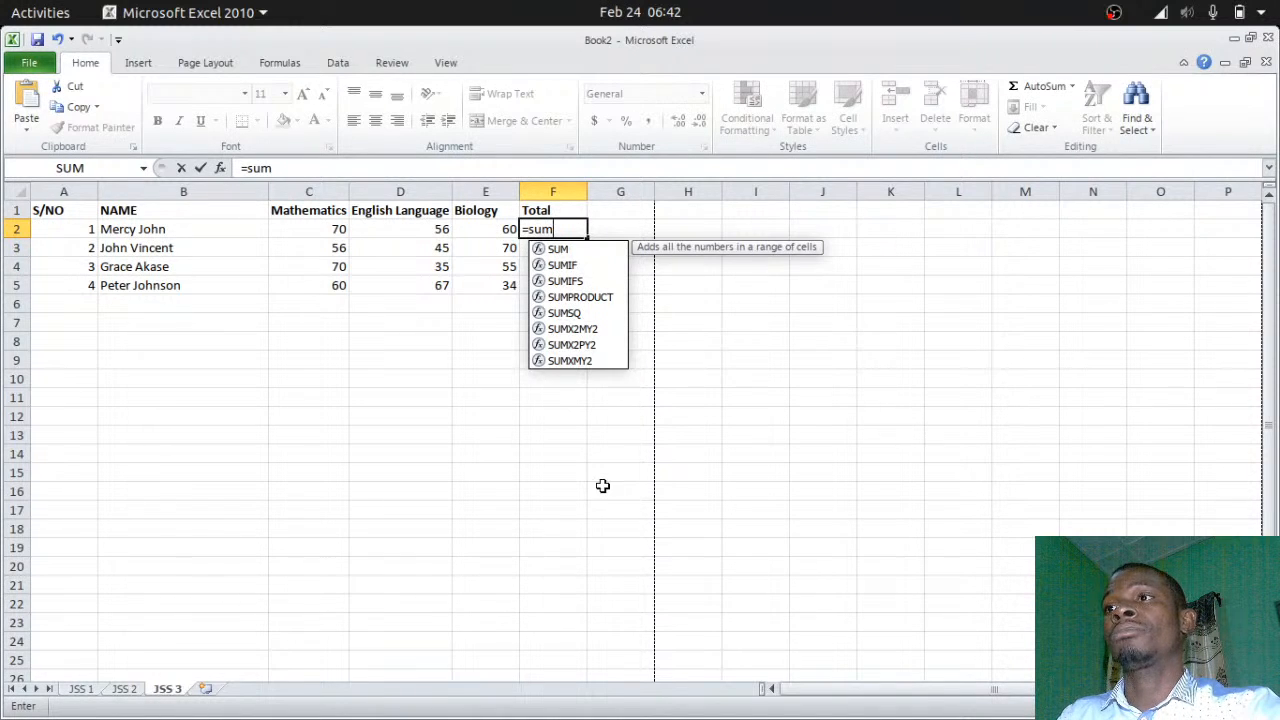
text(()
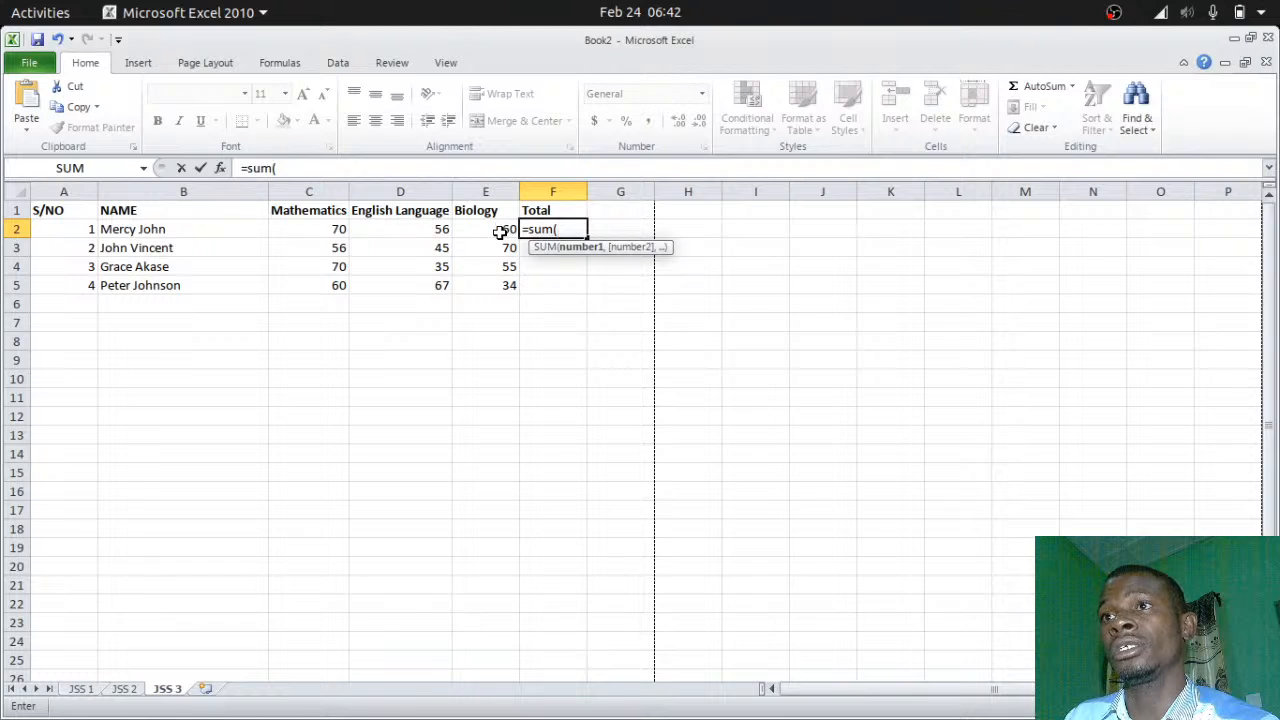
drag(328, 229, 512, 229)
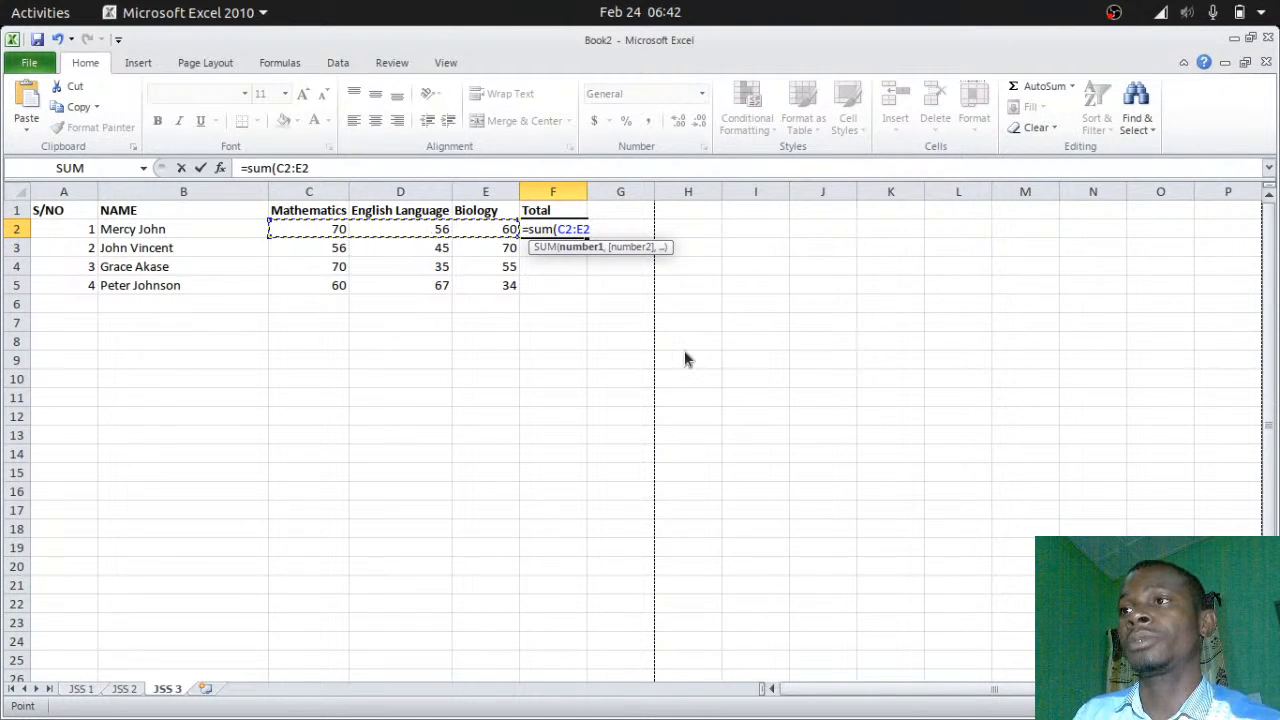
text())
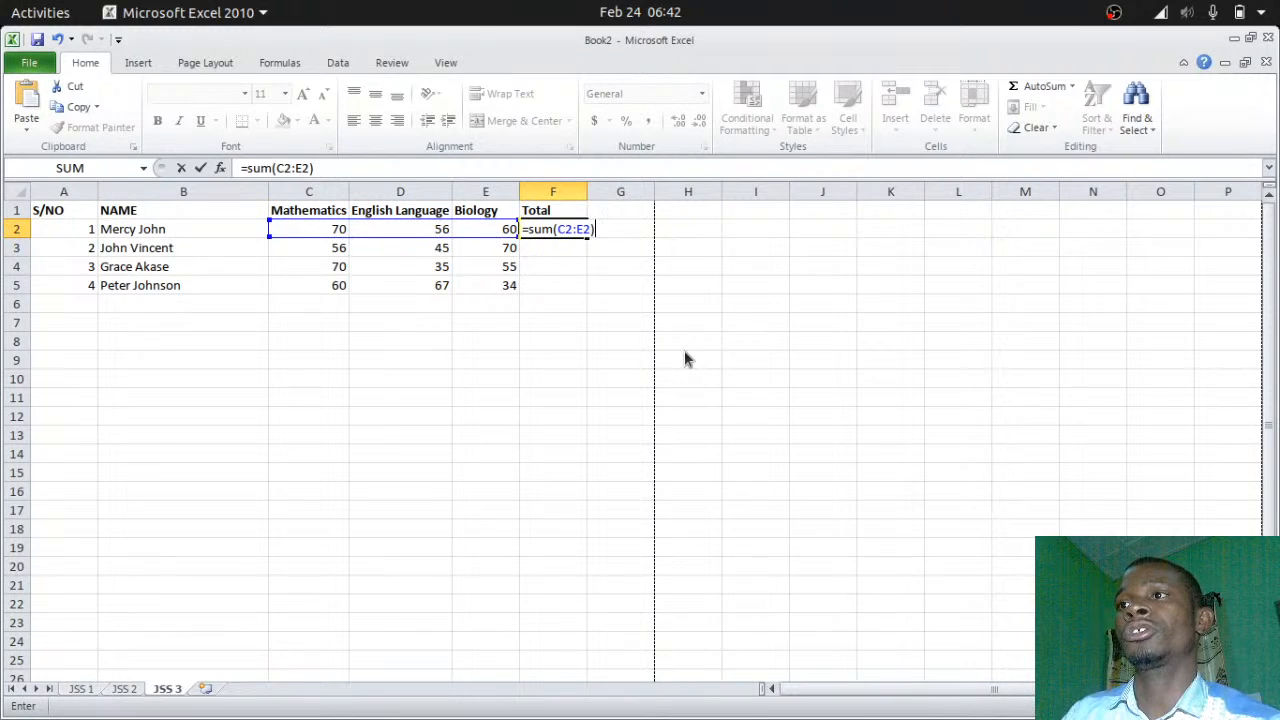
key(Return)
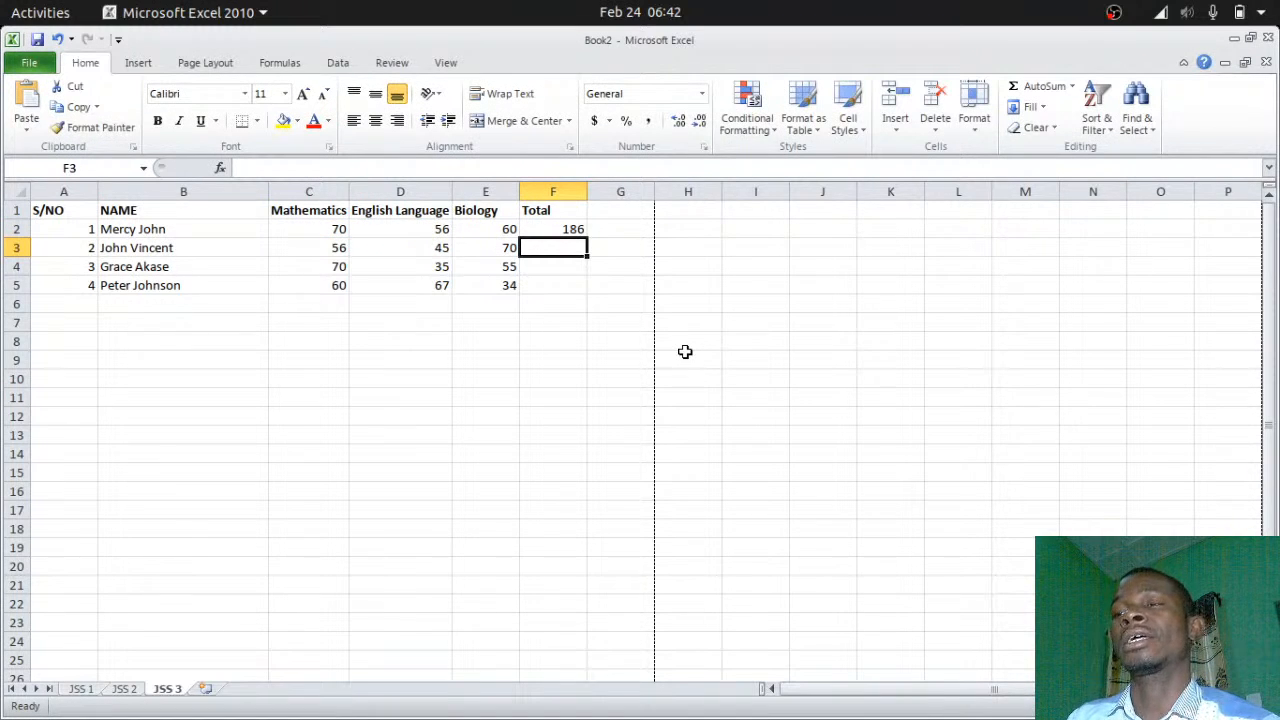
Copy the F2 sum formula down to F5, giving totals 171, 160 and 161
click(570, 230)
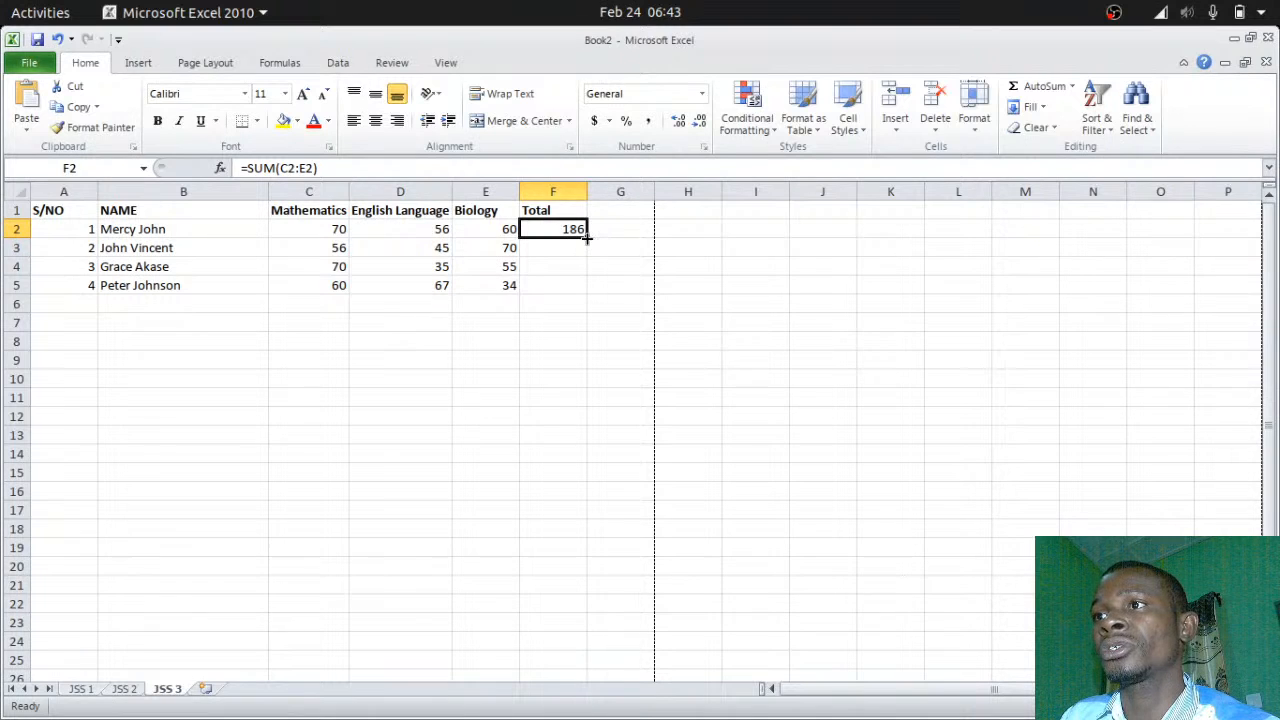
drag(588, 237, 590, 289)
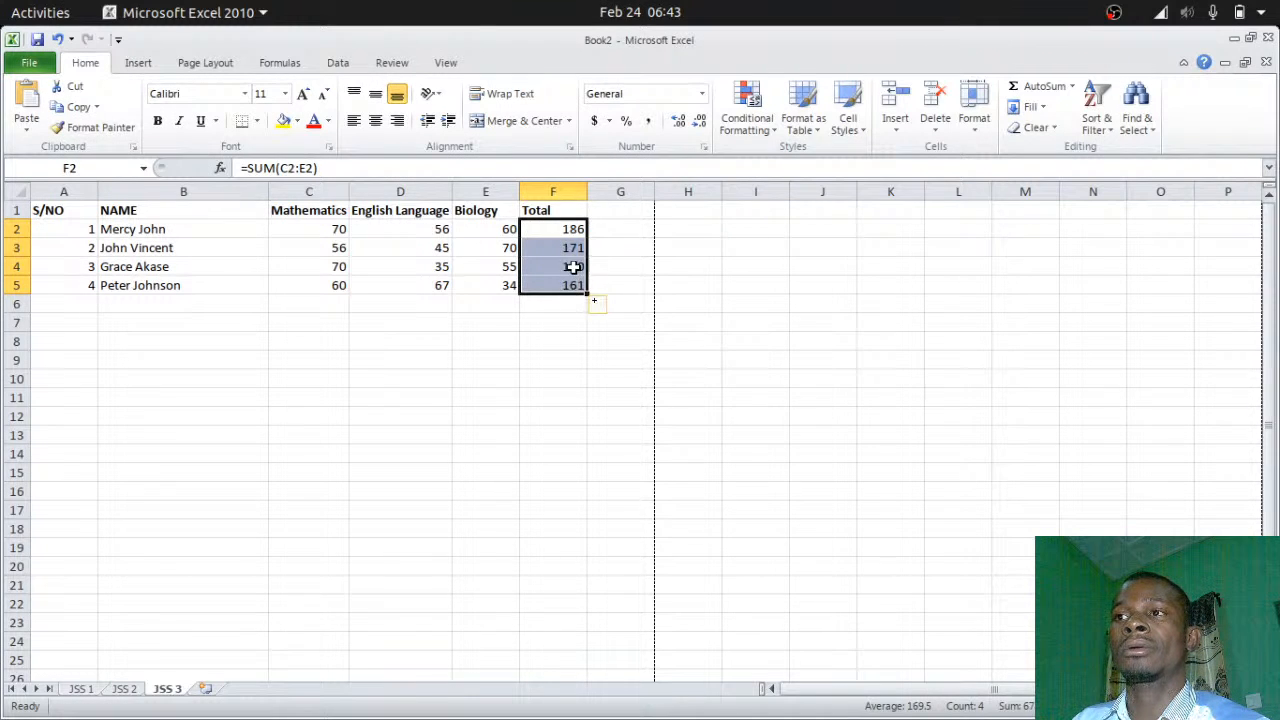
click(573, 266)
click(571, 246)
click(571, 228)
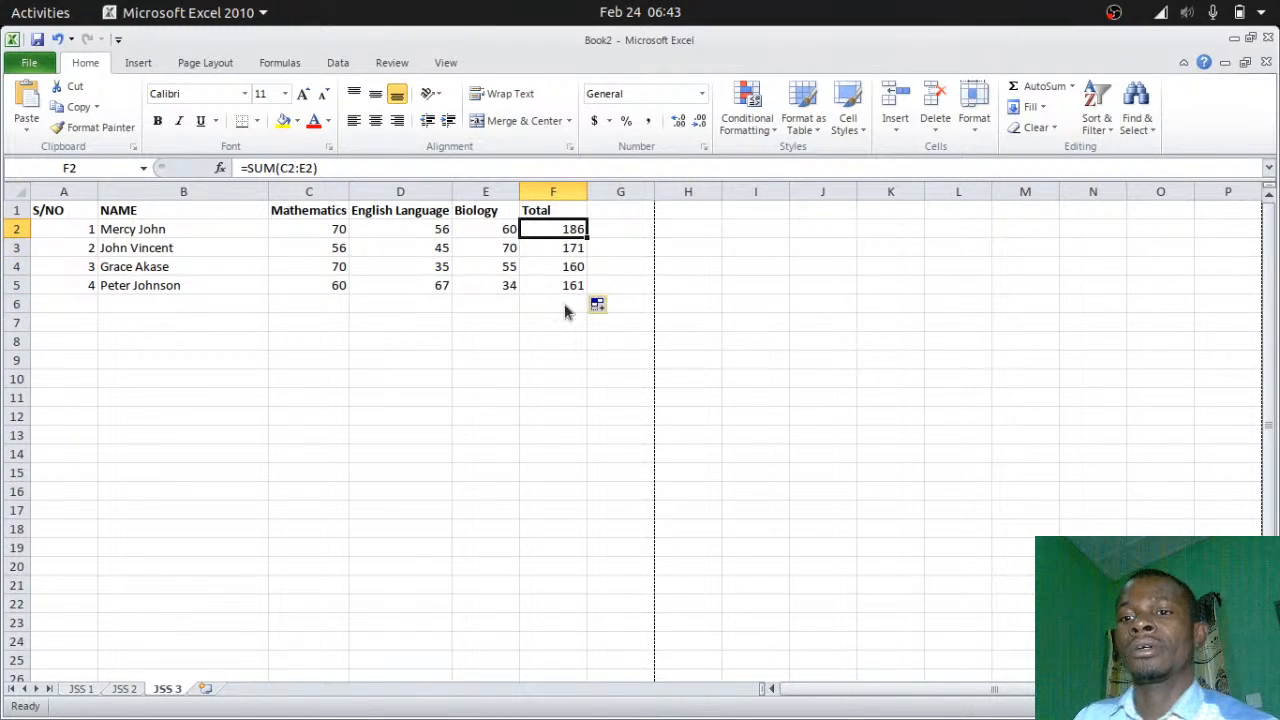
key(ctrl+z)
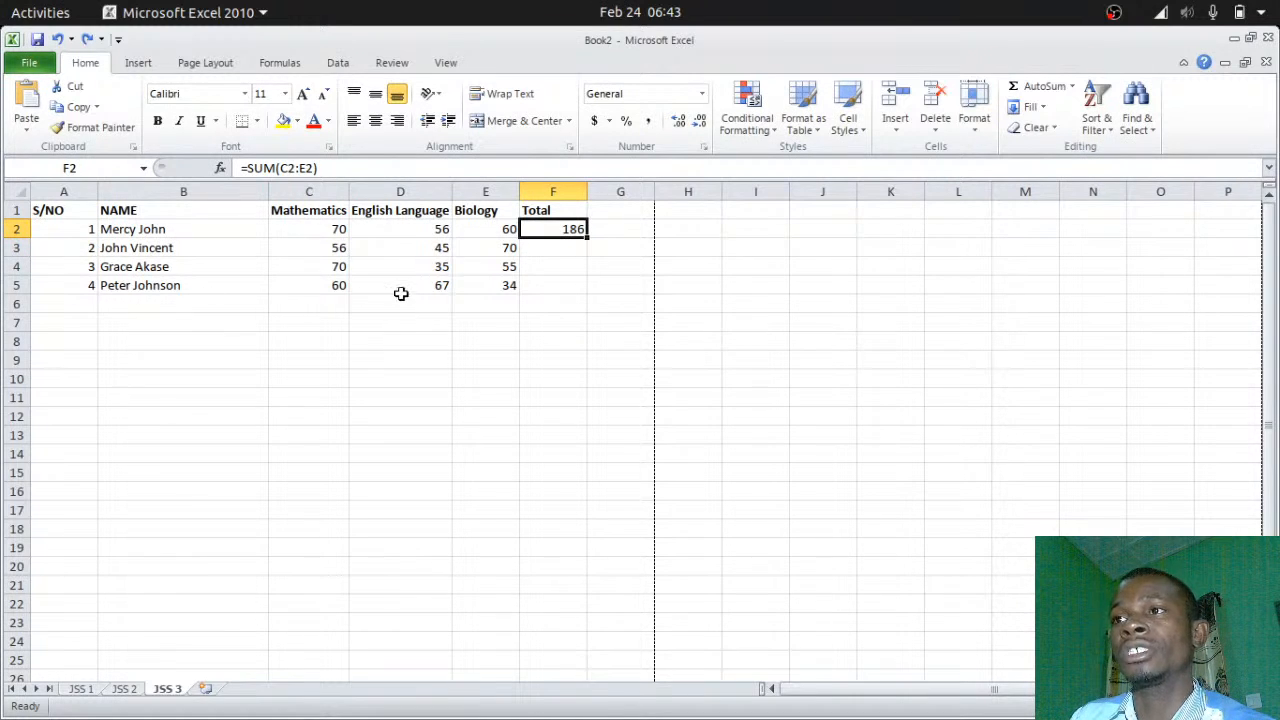
double_click(587, 236)
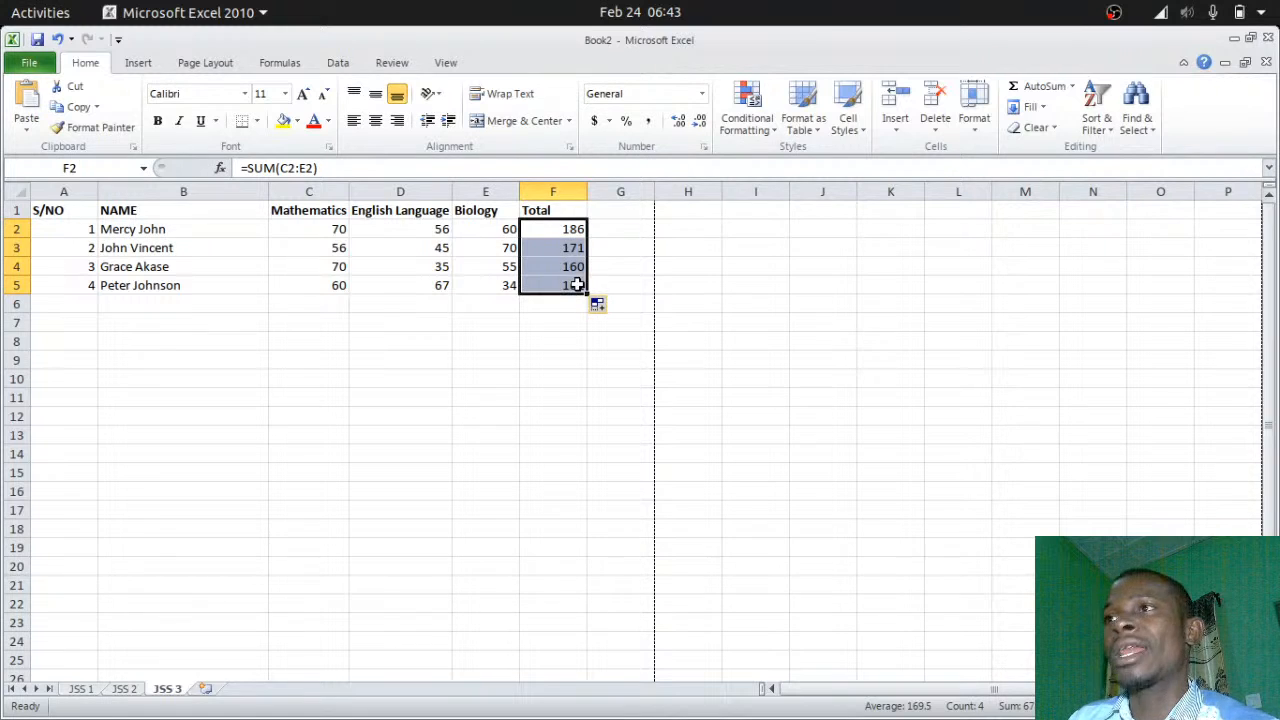
click(620, 211)
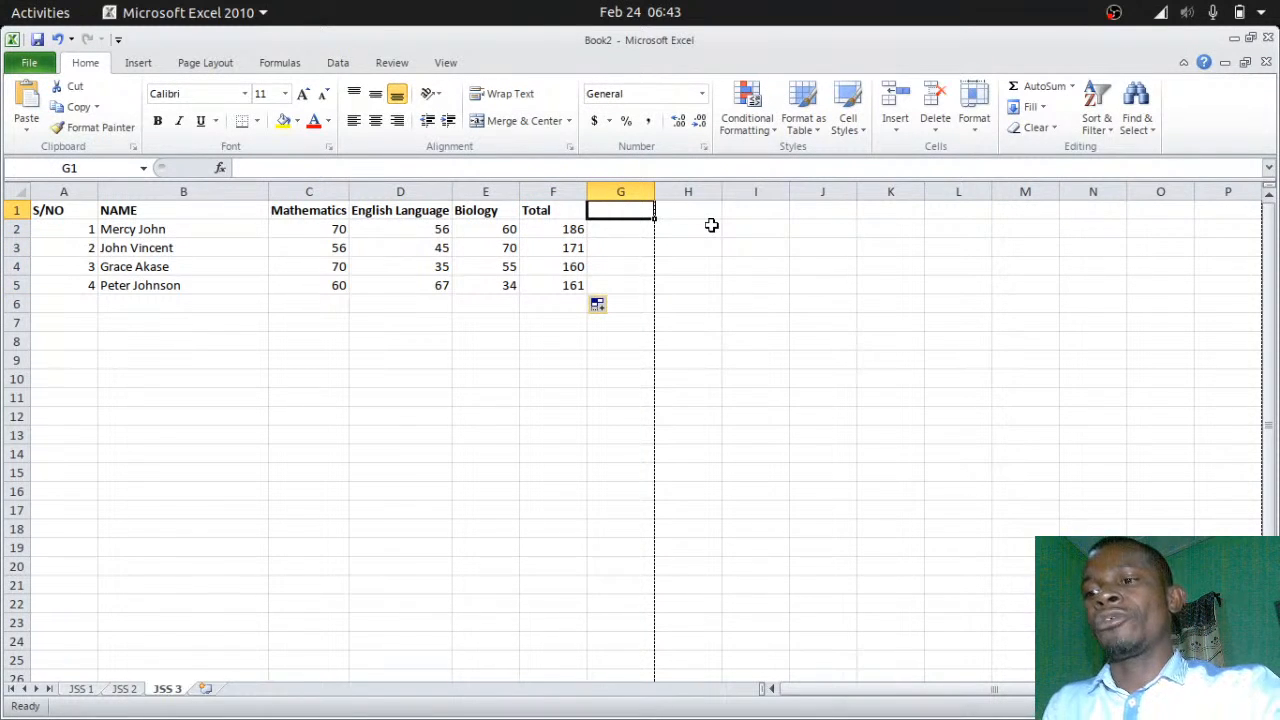
Enter a bold 'AVG' heading in G1, next to the Total column
text(avg)
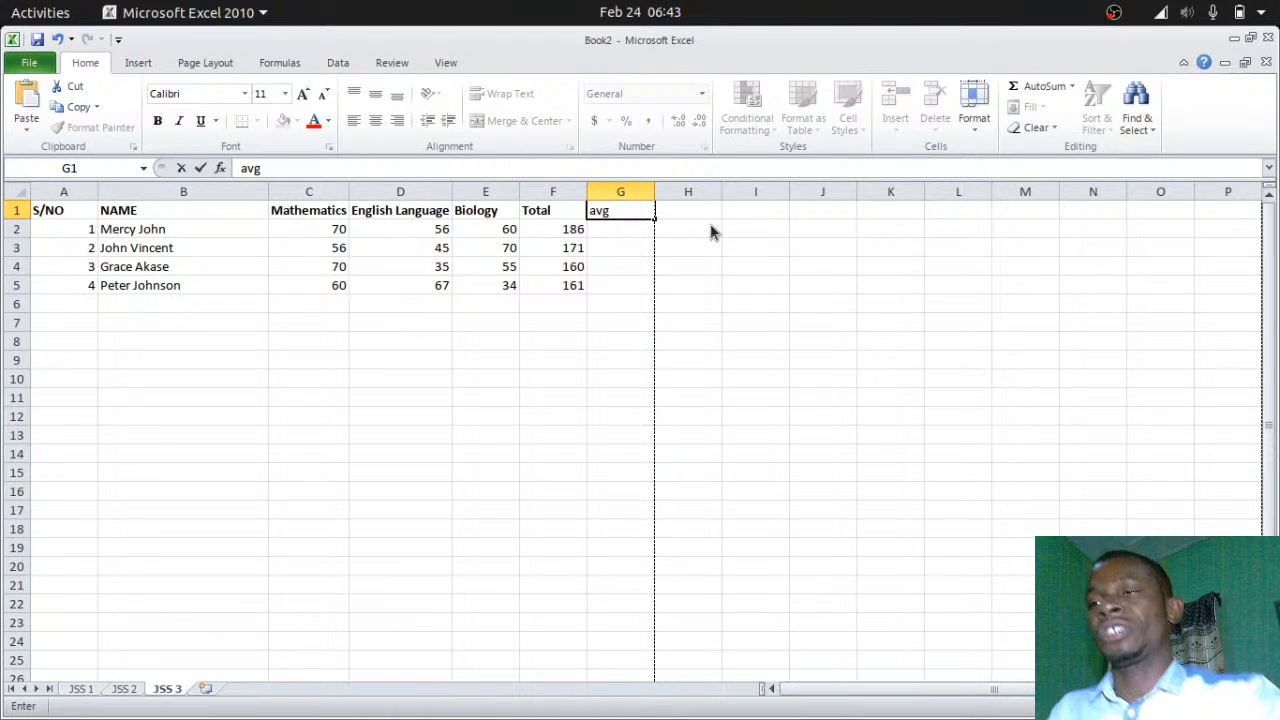
click(626, 233)
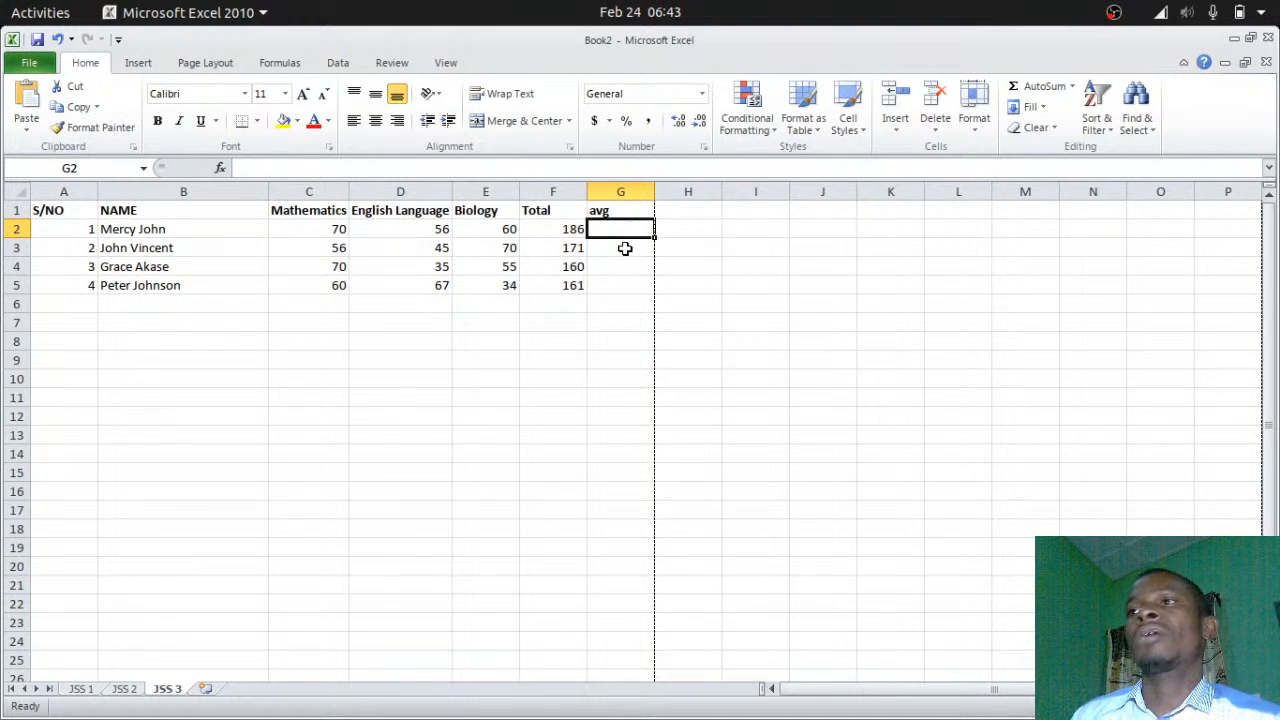
click(626, 209)
text(A)
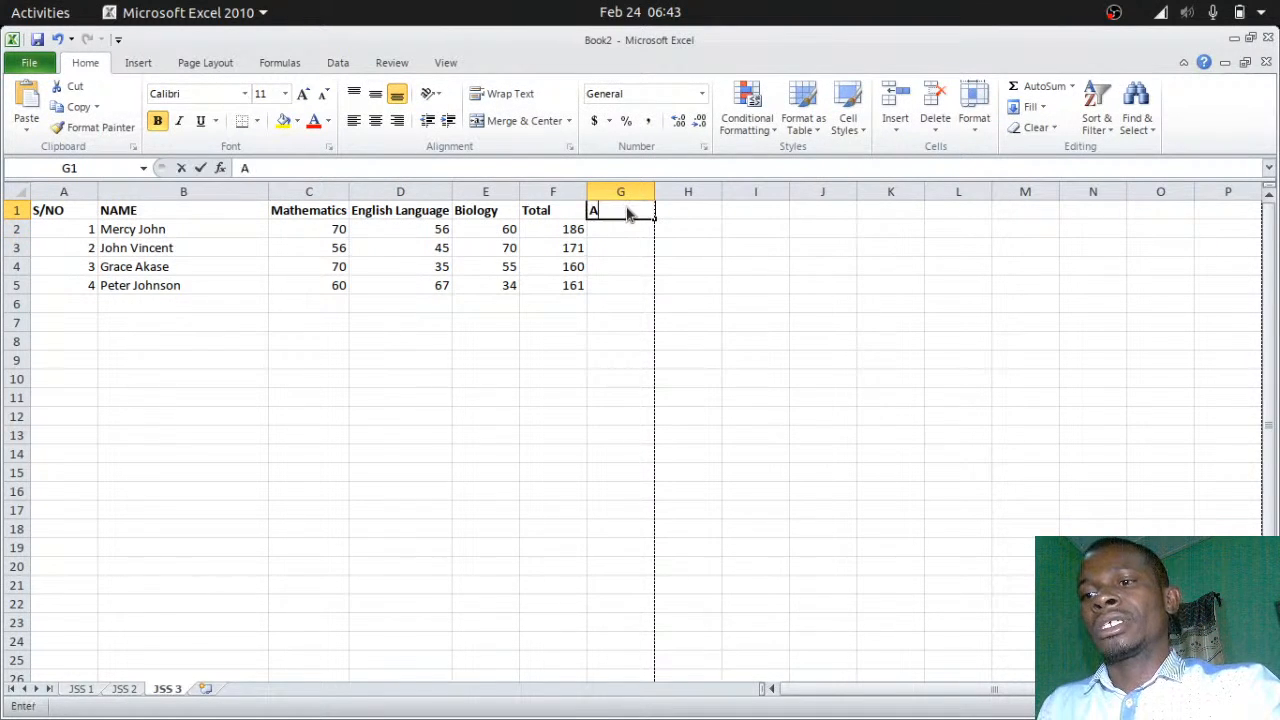
text(VG)
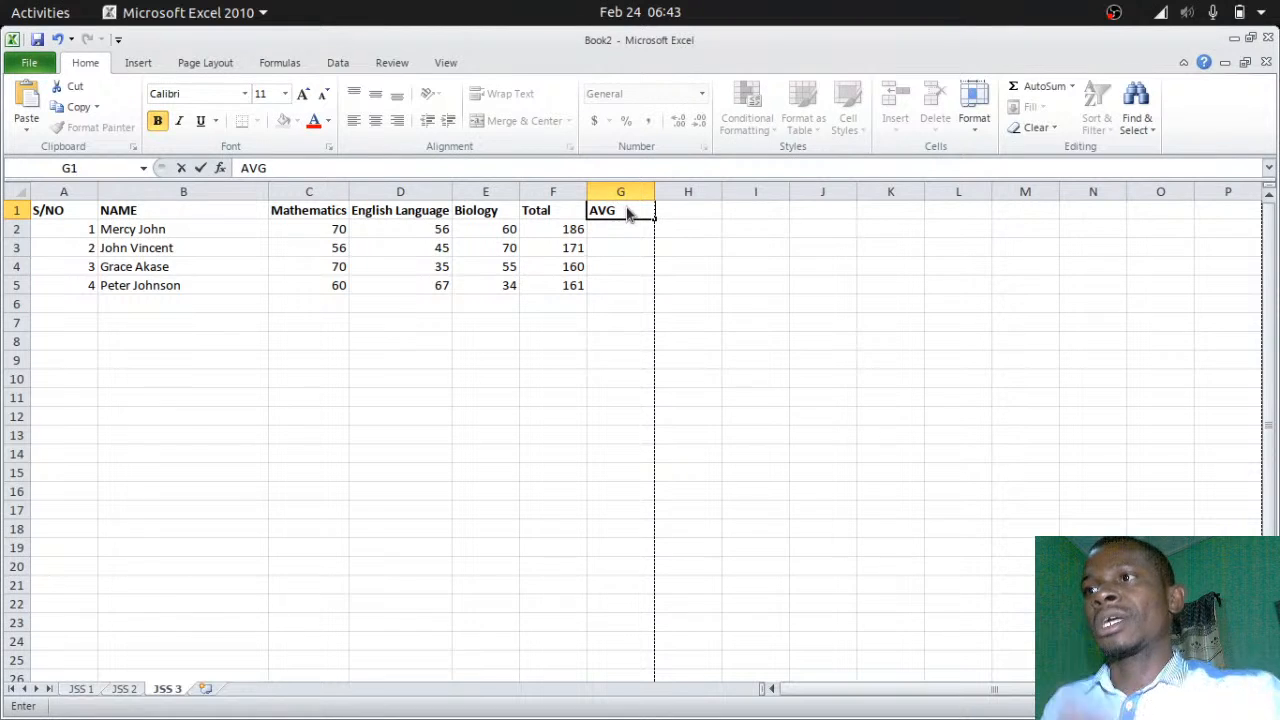
click(632, 230)
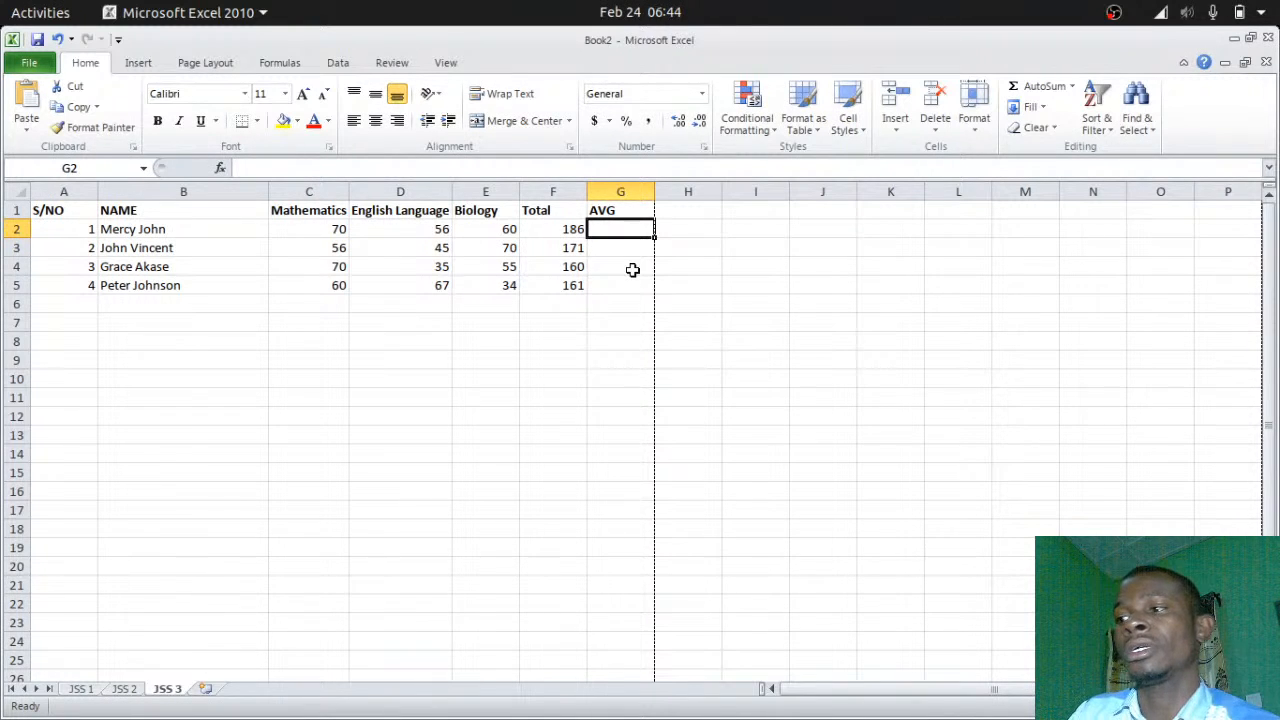
Enter =F2/3 in G2 to show 62, and copy it down to G5
text(=)
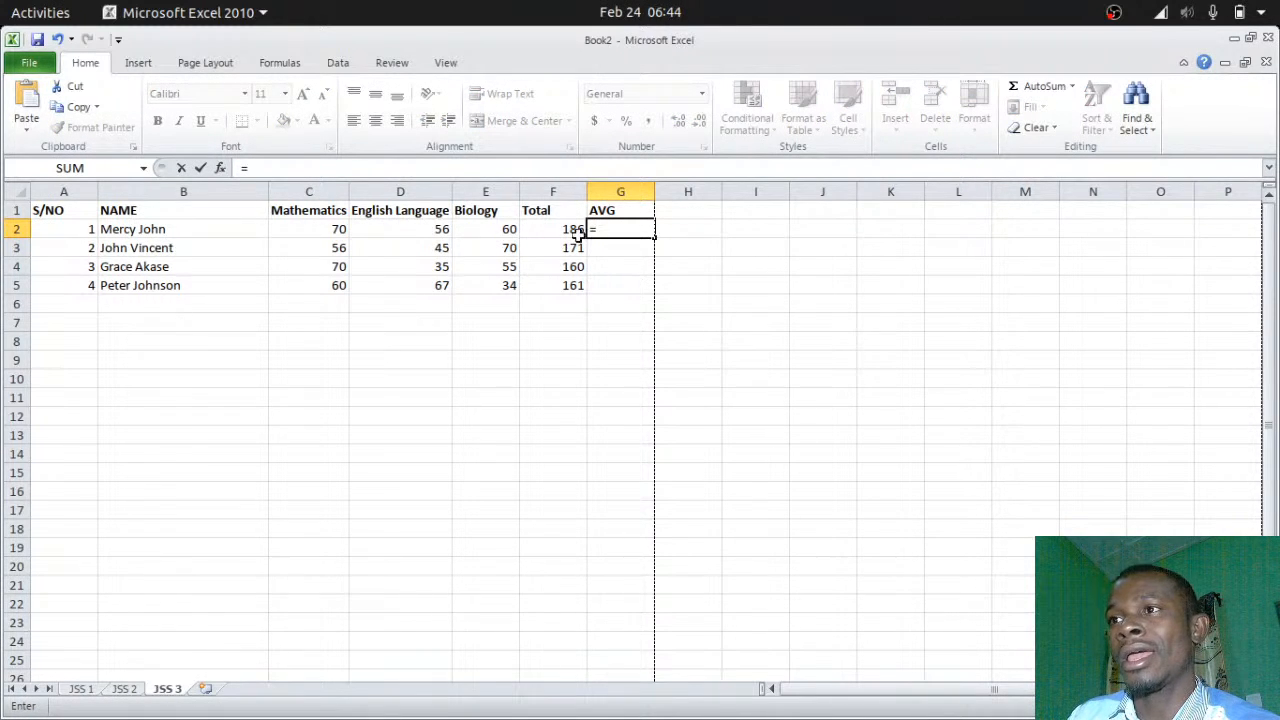
click(574, 233)
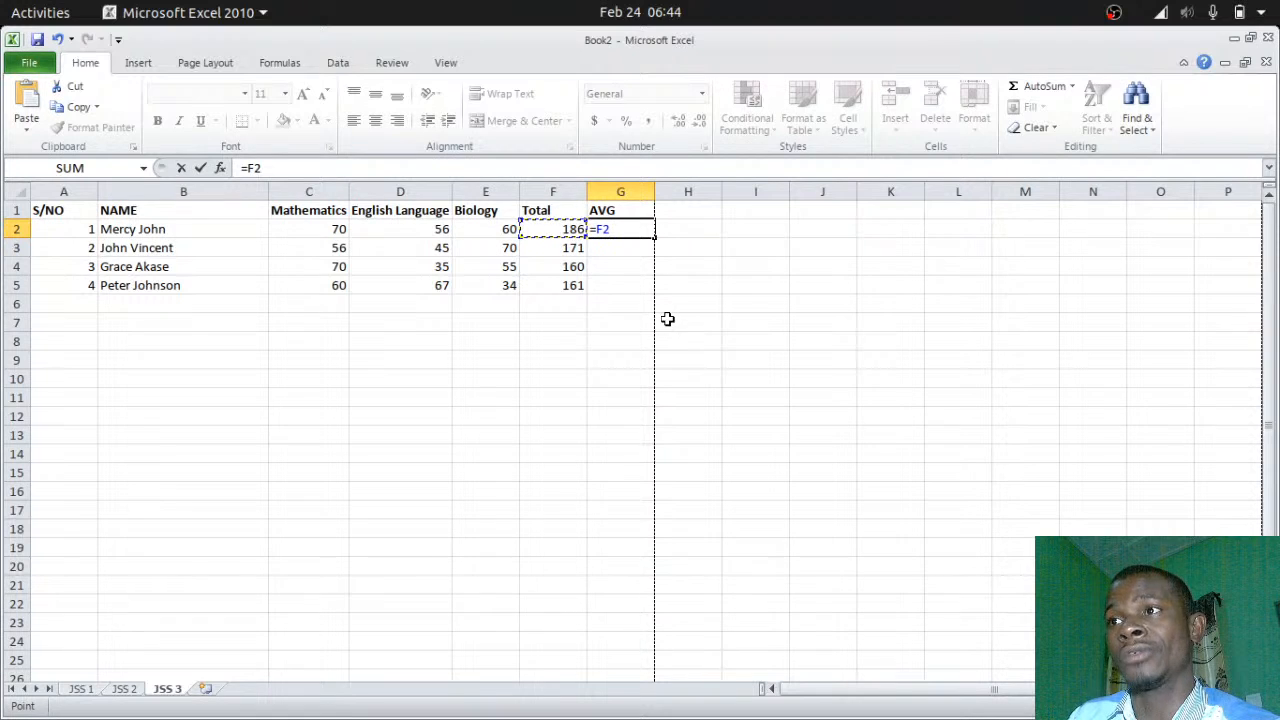
text(/)
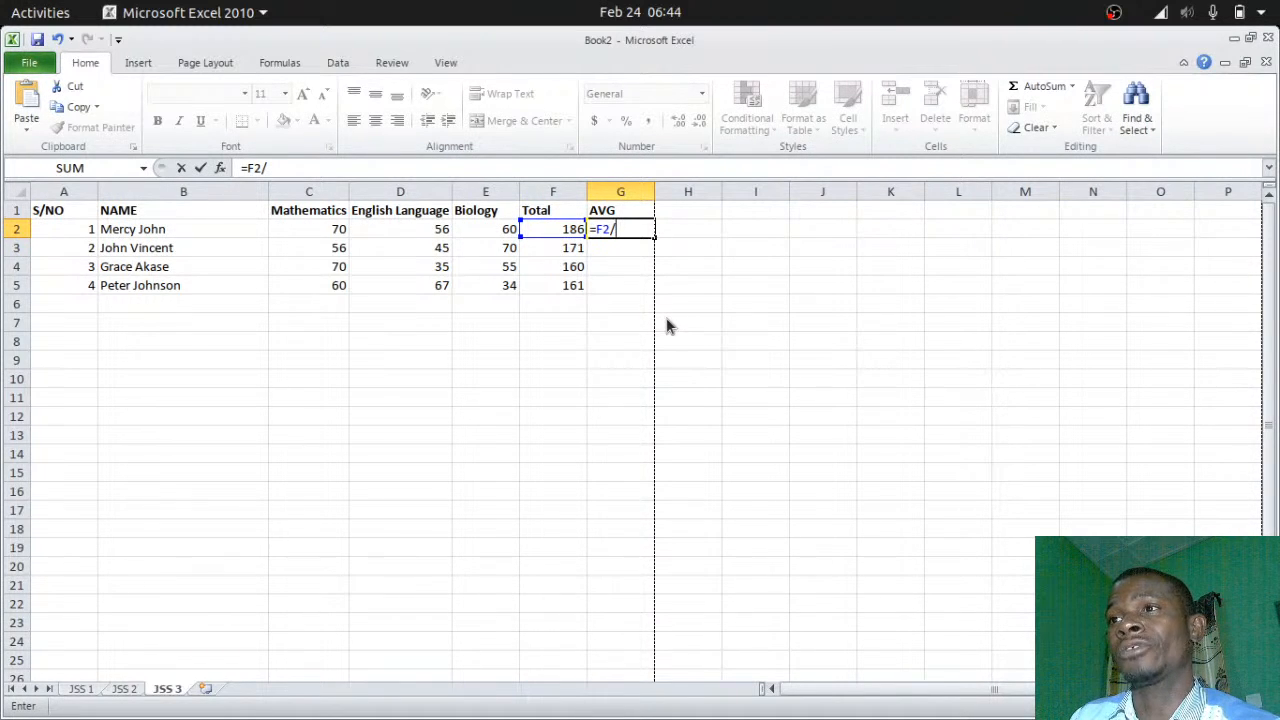
text(3)
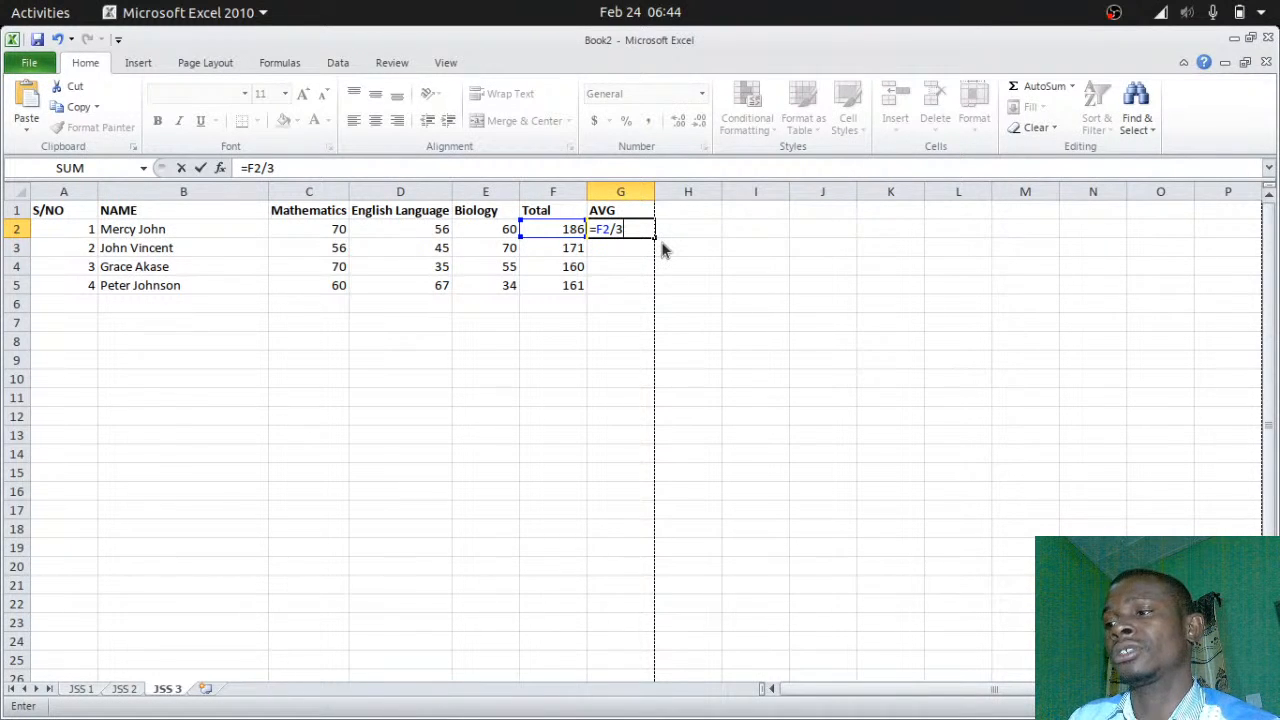
key(Return)
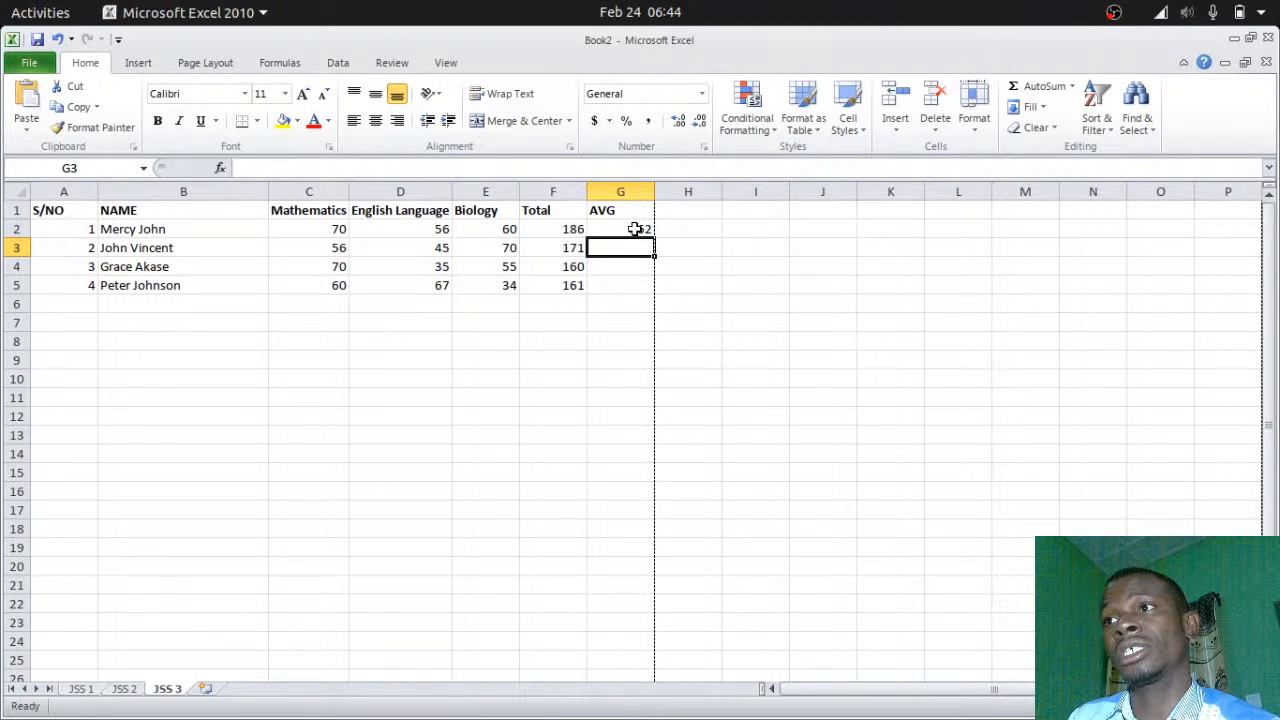
click(634, 229)
drag(654, 237, 656, 292)
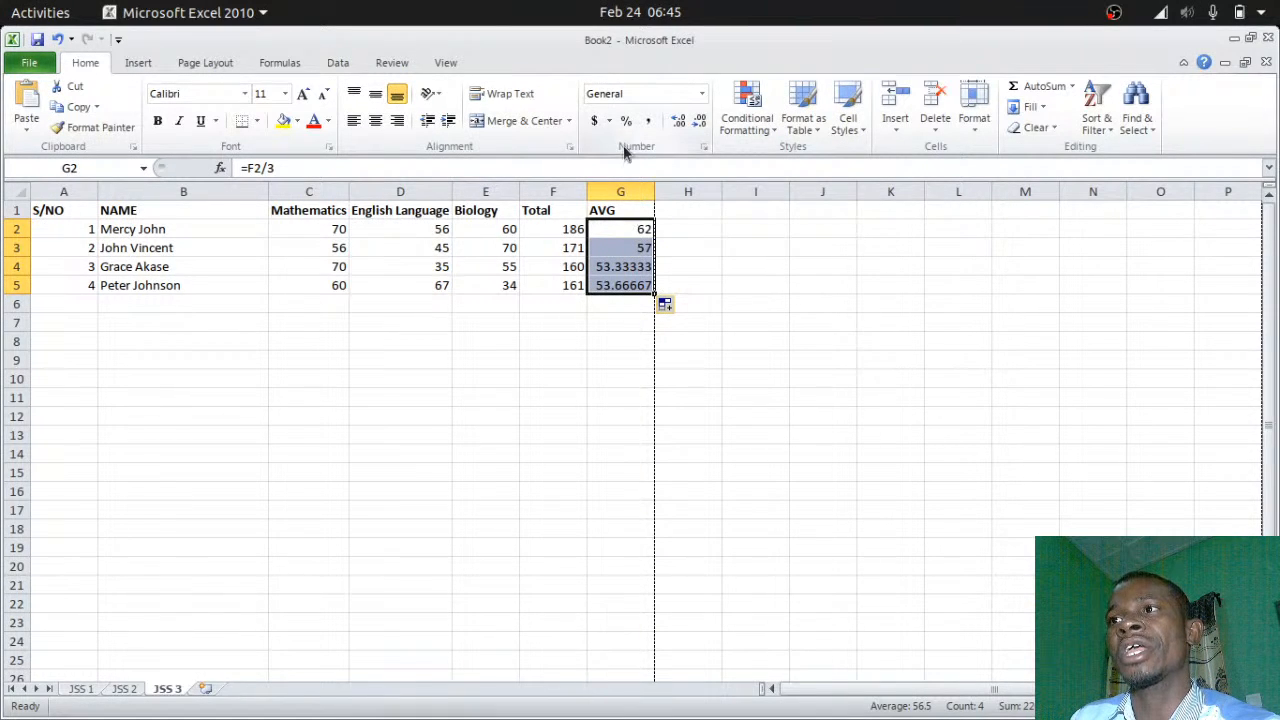
Reduce G4's average to one decimal place with Decrease Decimal
click(700, 124)
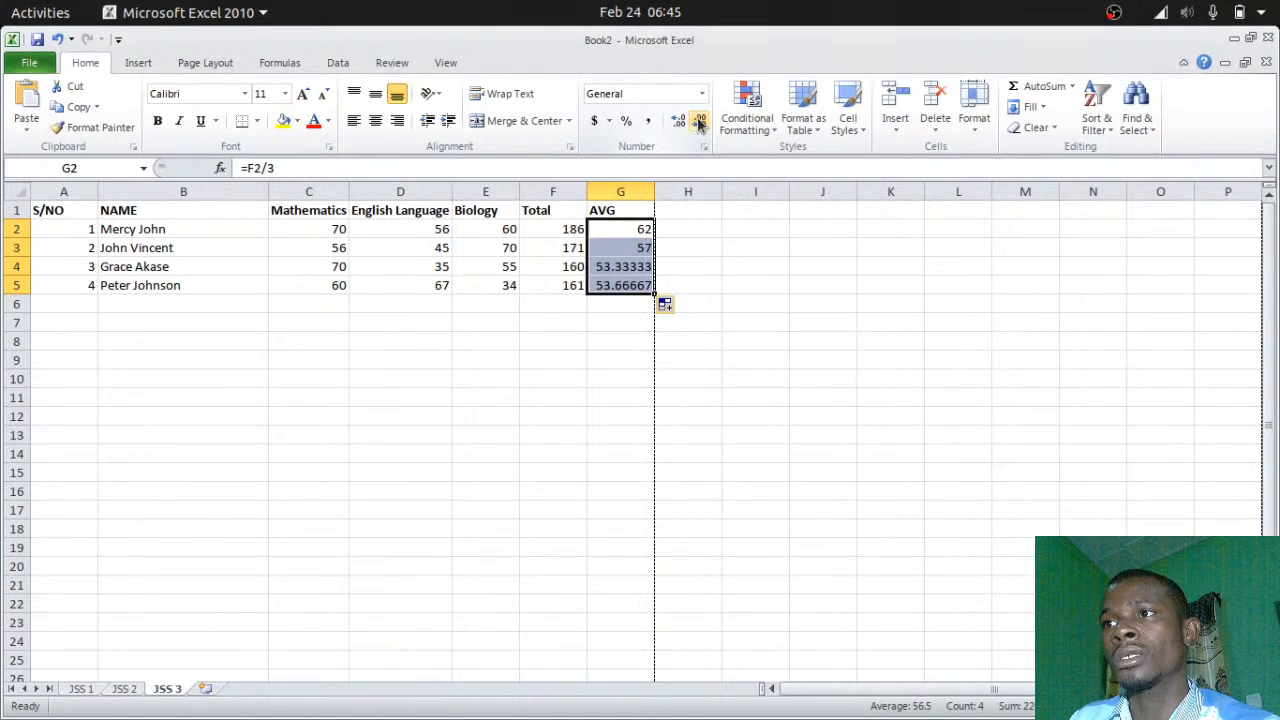
click(625, 270)
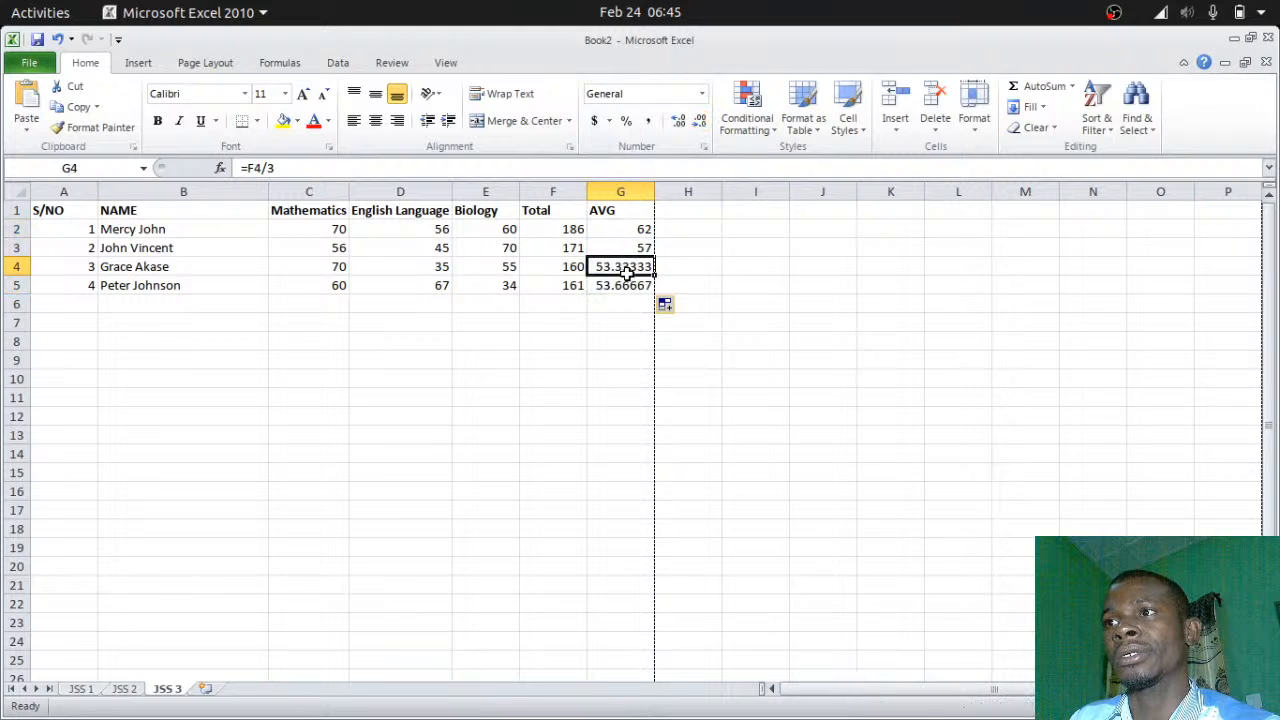
click(699, 124)
click(700, 122)
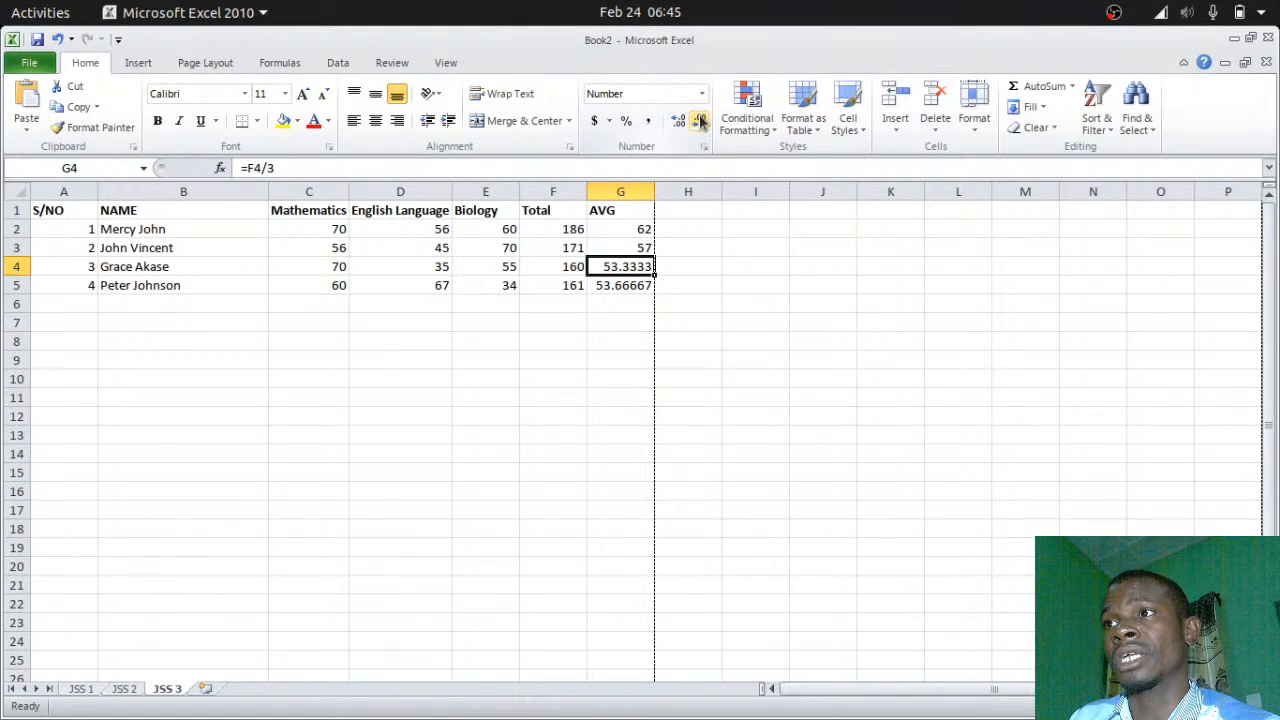
click(700, 122)
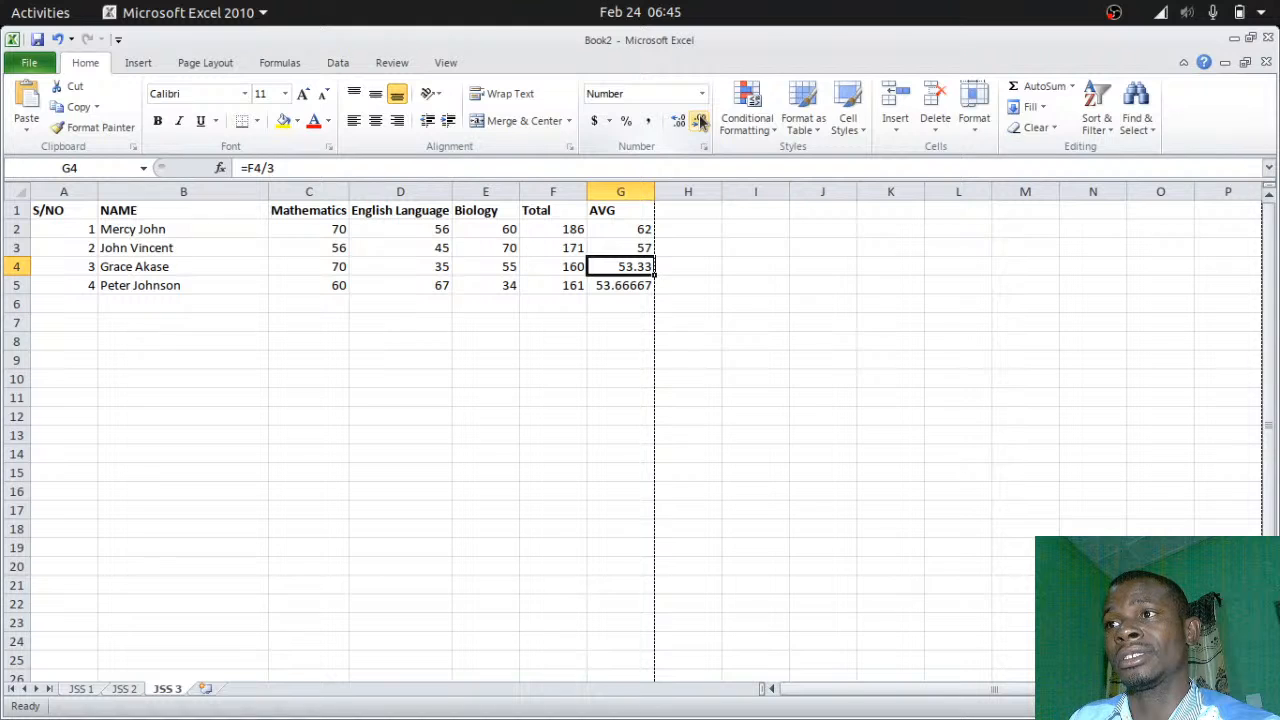
click(700, 120)
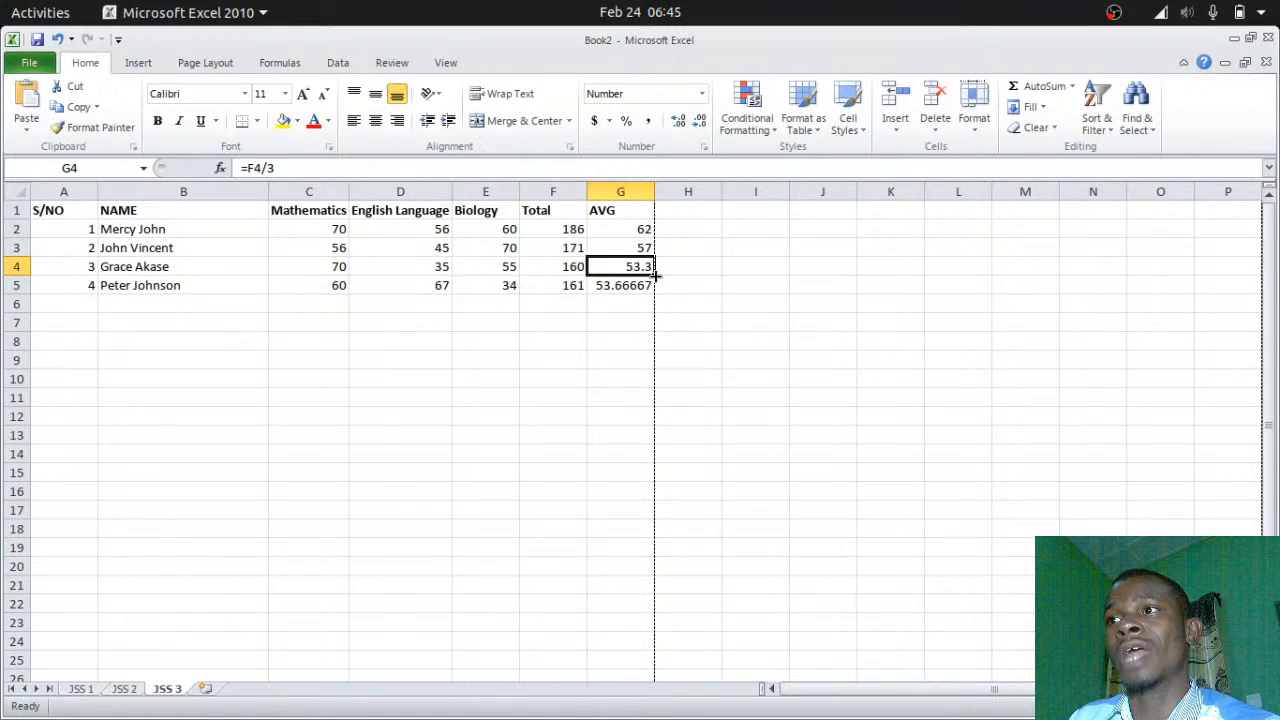
Copy G4's =F4/3 formula down to G5 and up to G2, then select G2:G5
drag(655, 275, 652, 292)
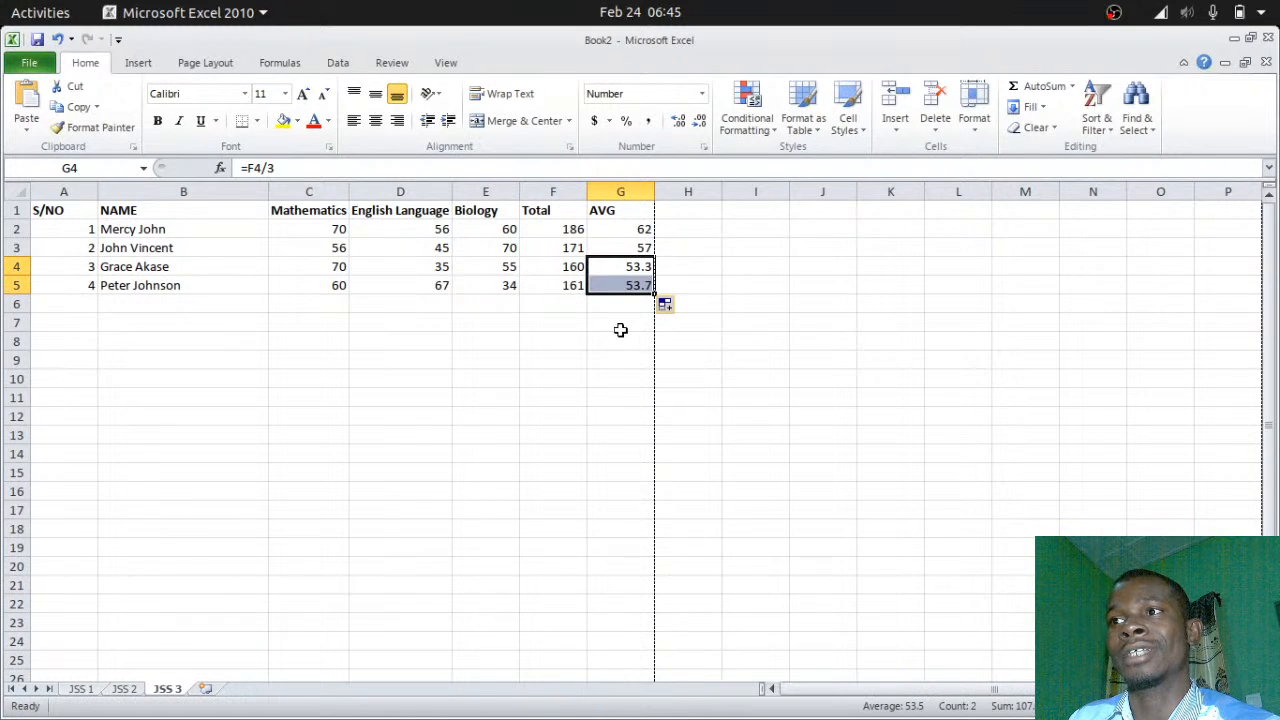
click(643, 265)
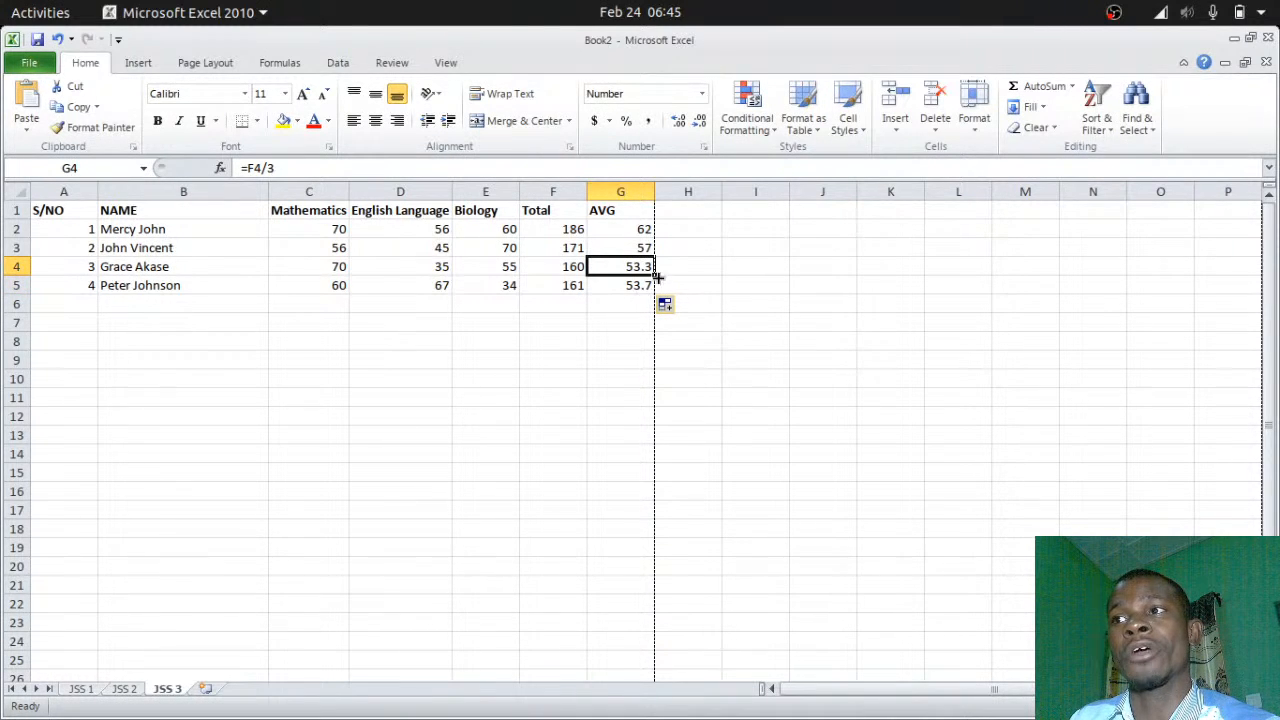
drag(658, 278, 650, 230)
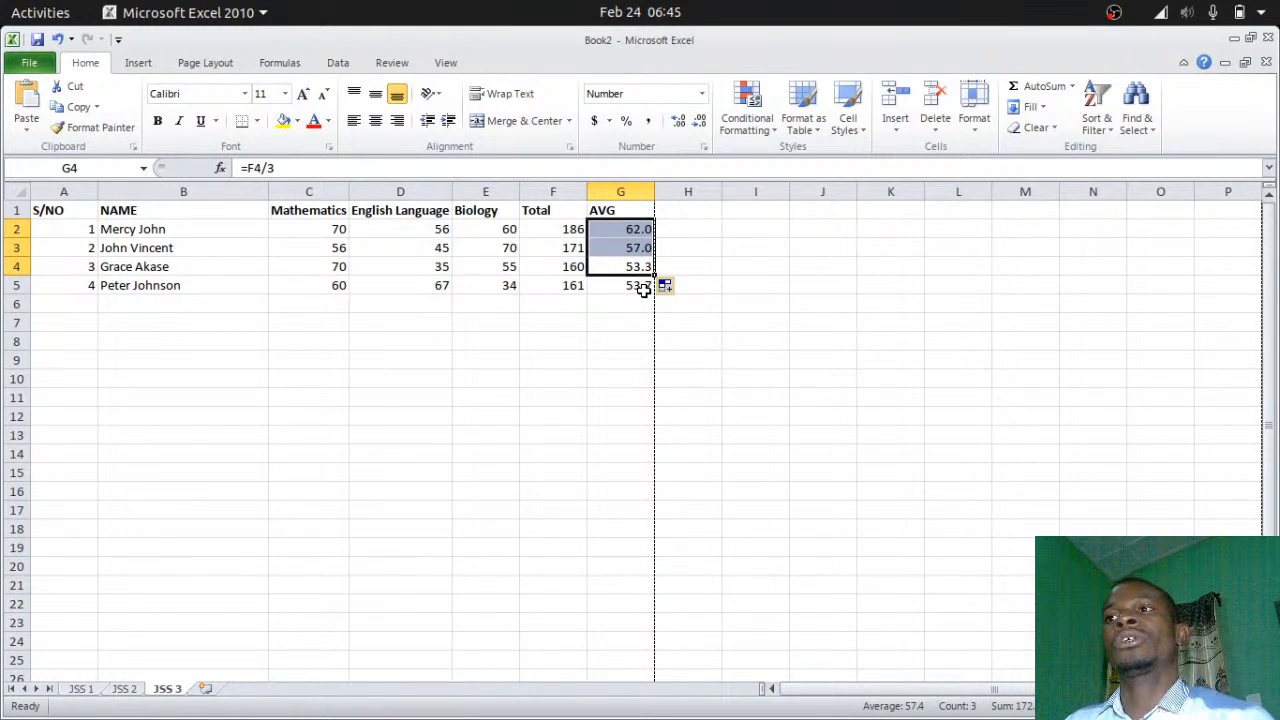
click(646, 297)
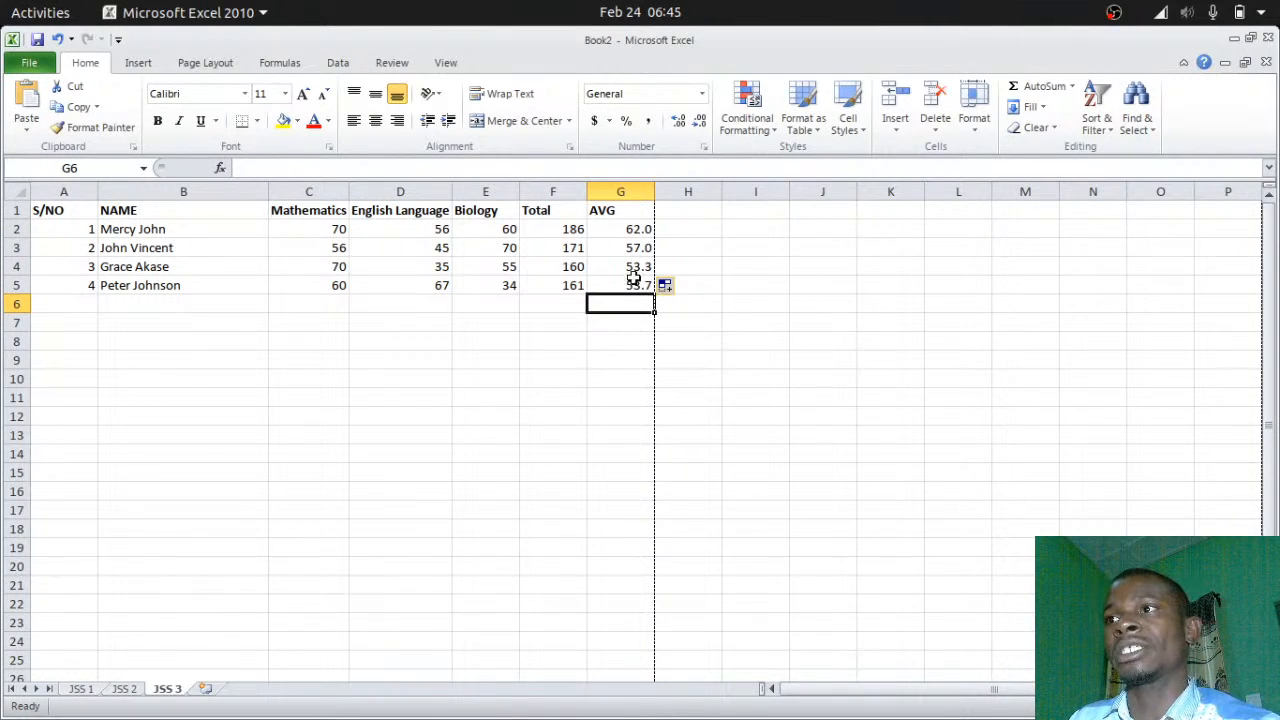
drag(631, 229, 632, 285)
Clear G2:G5 and start the formula =AVERAGE(c2-e2) in G2
key(Delete)
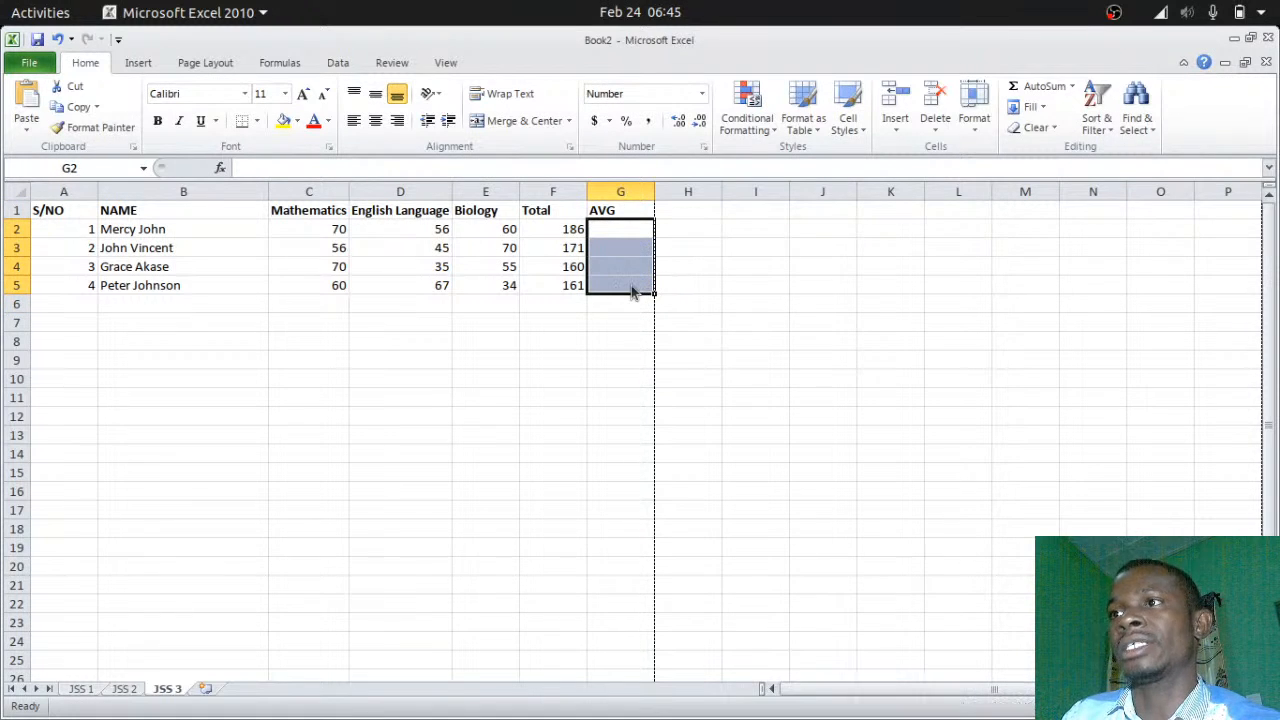
click(626, 231)
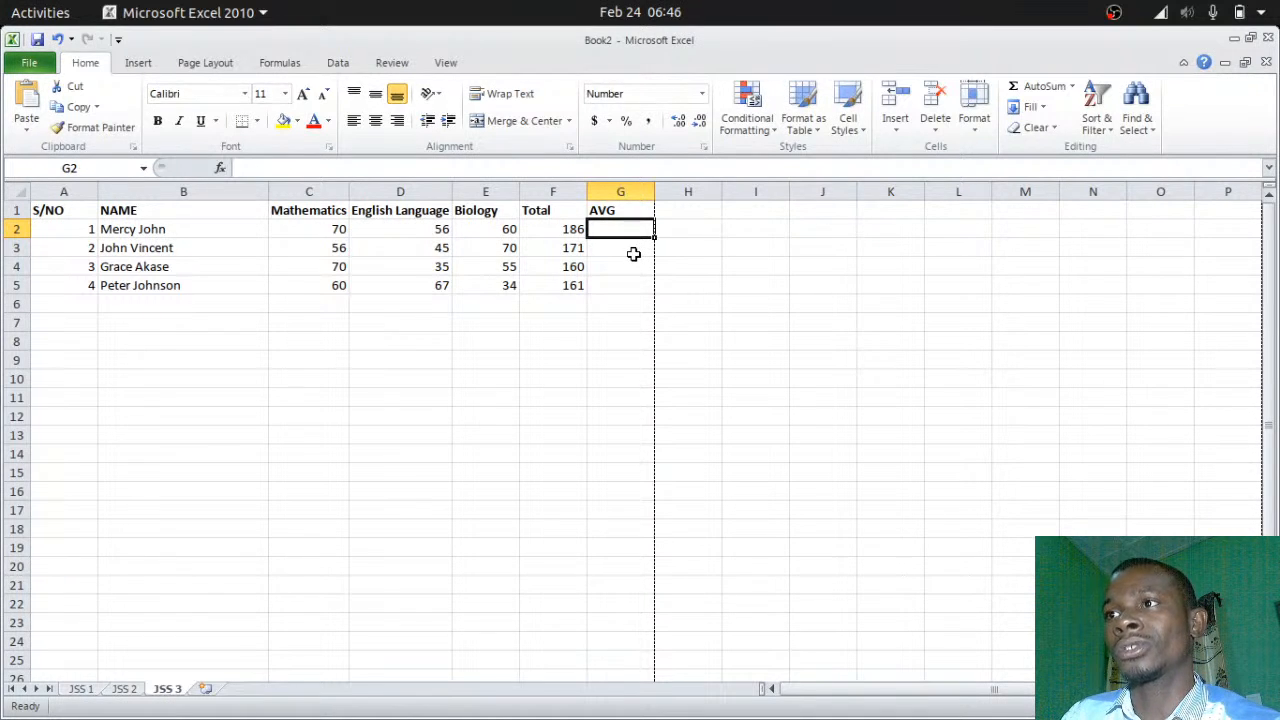
text(=)
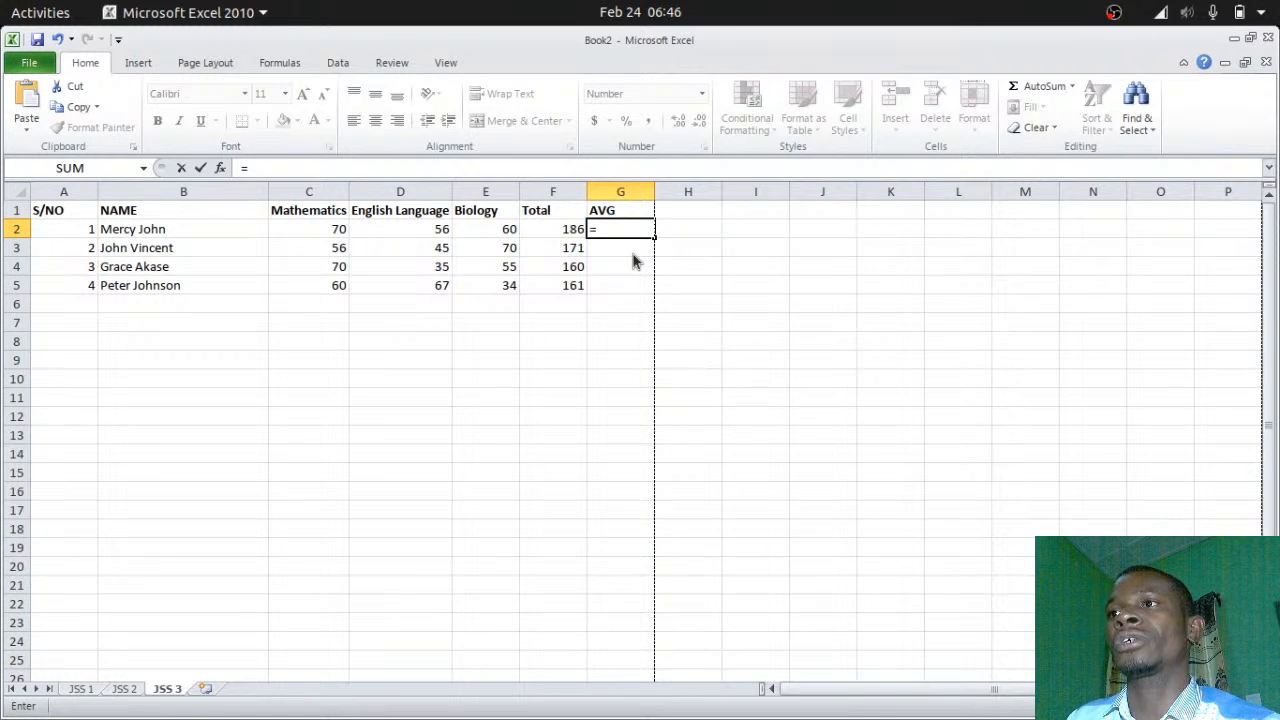
text(av)
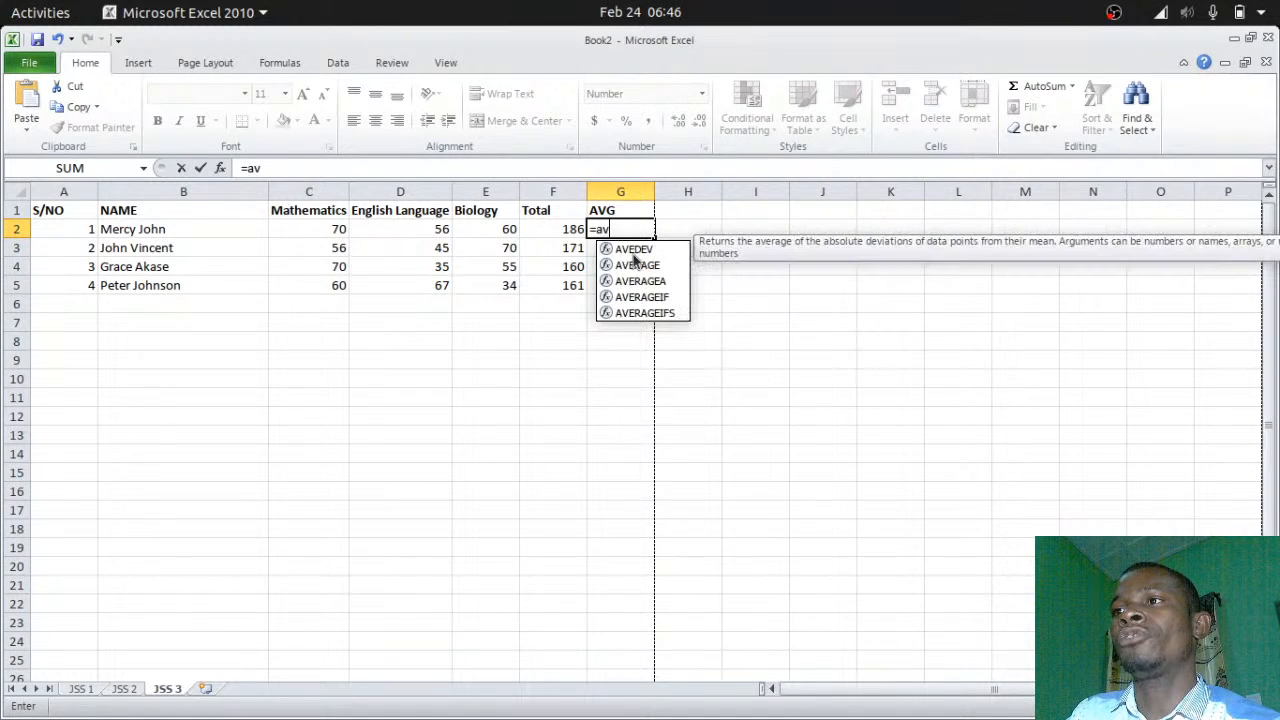
text(e)
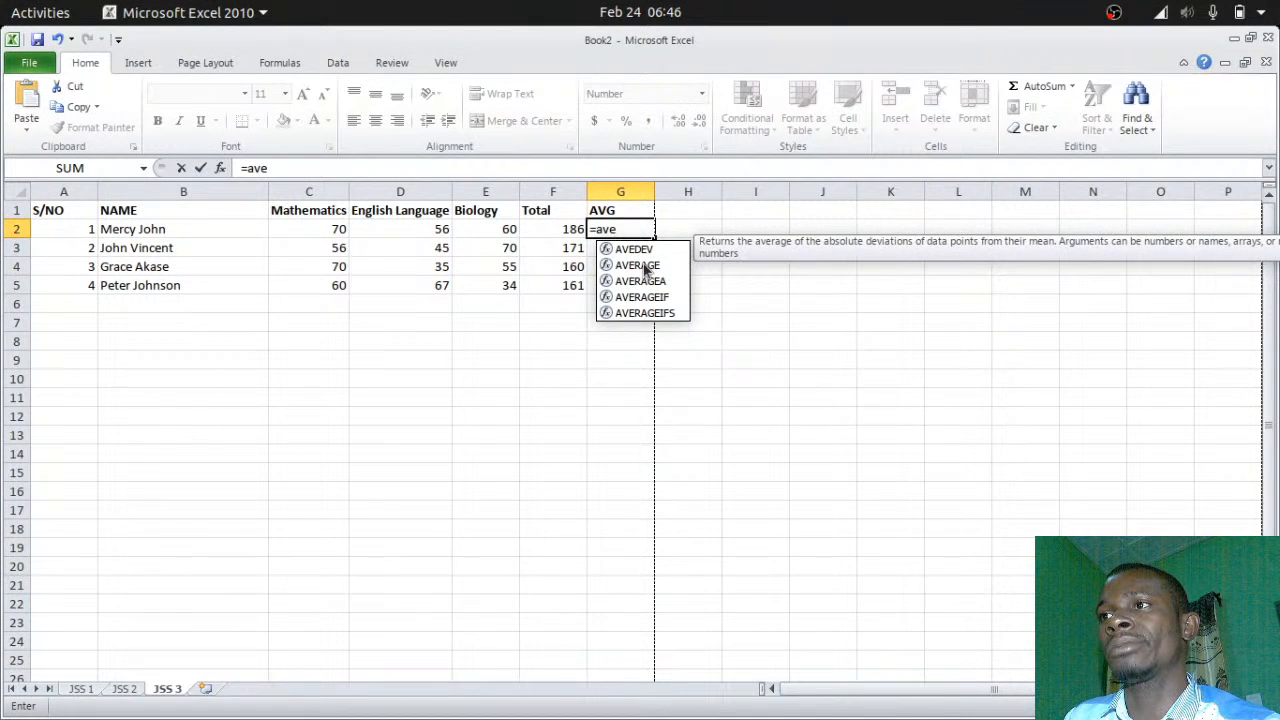
double_click(645, 266)
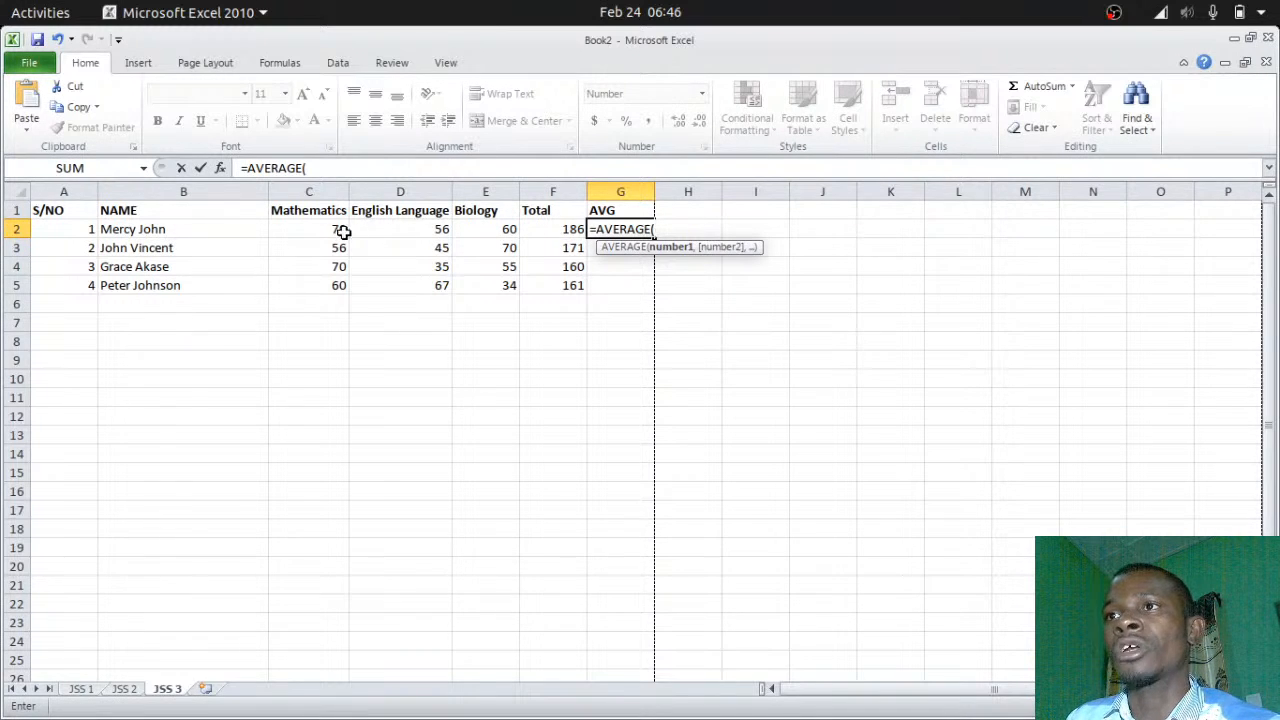
text(c)
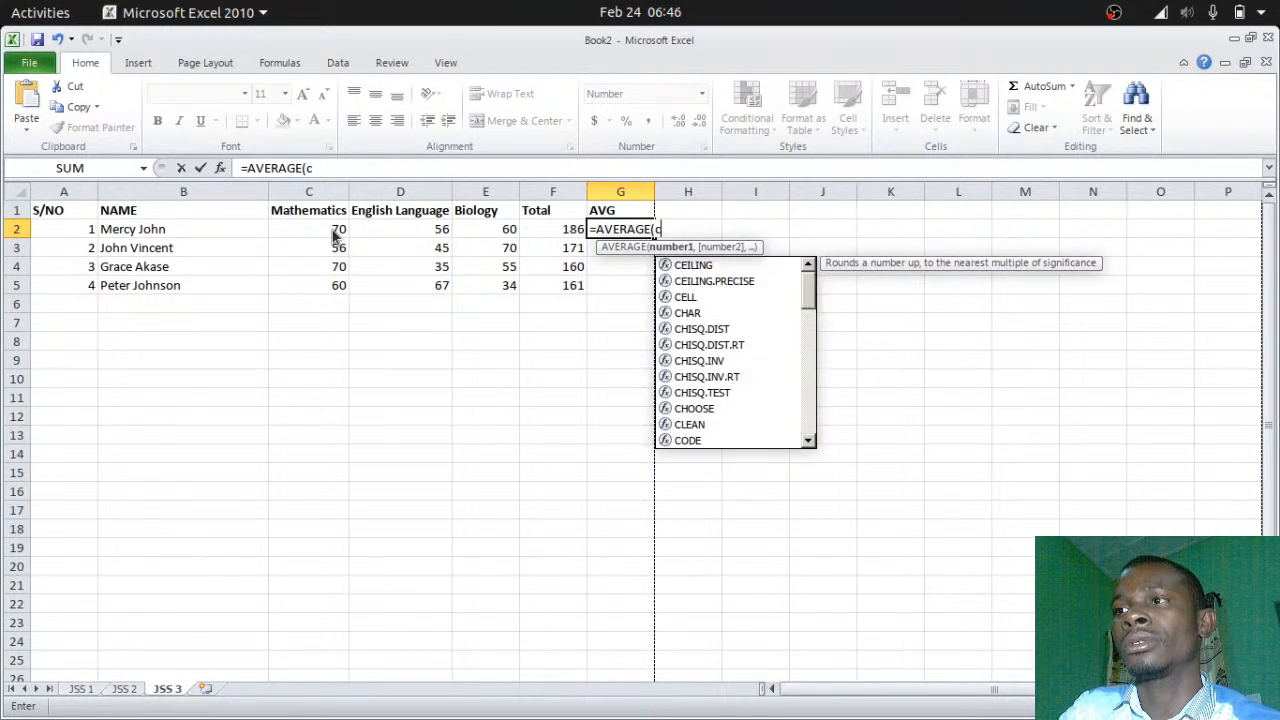
text(2-)
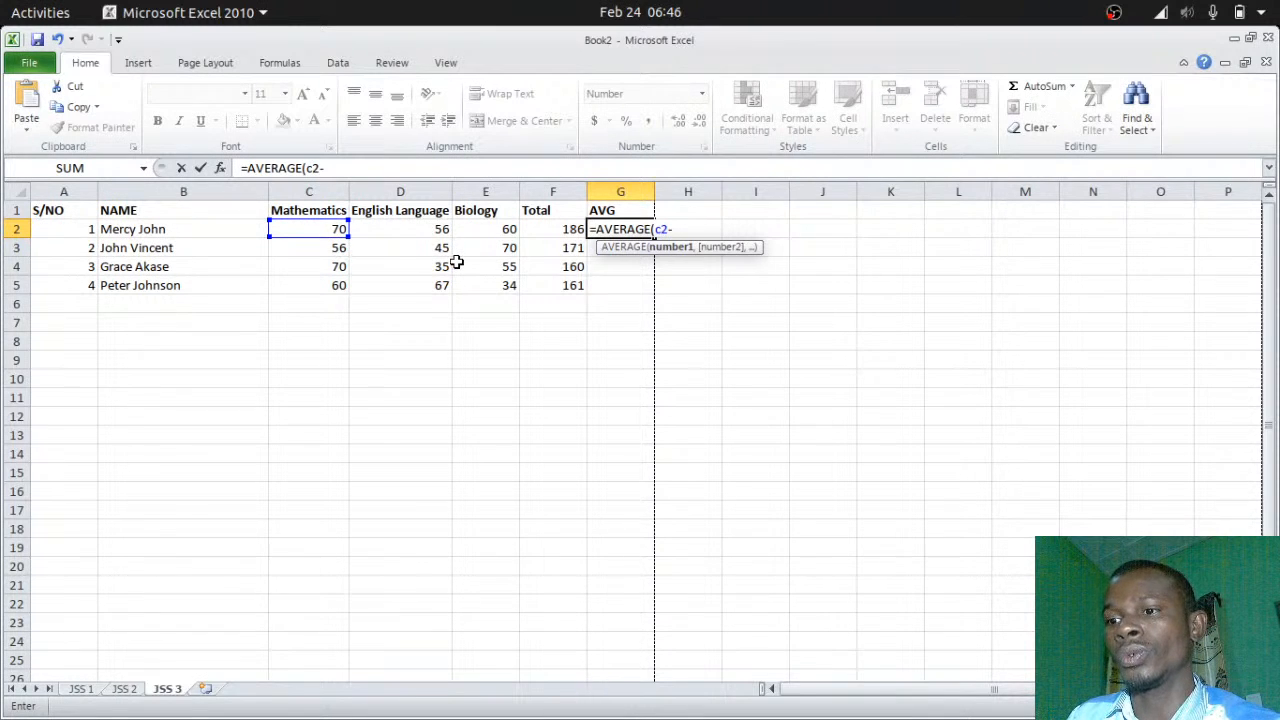
text(e2)
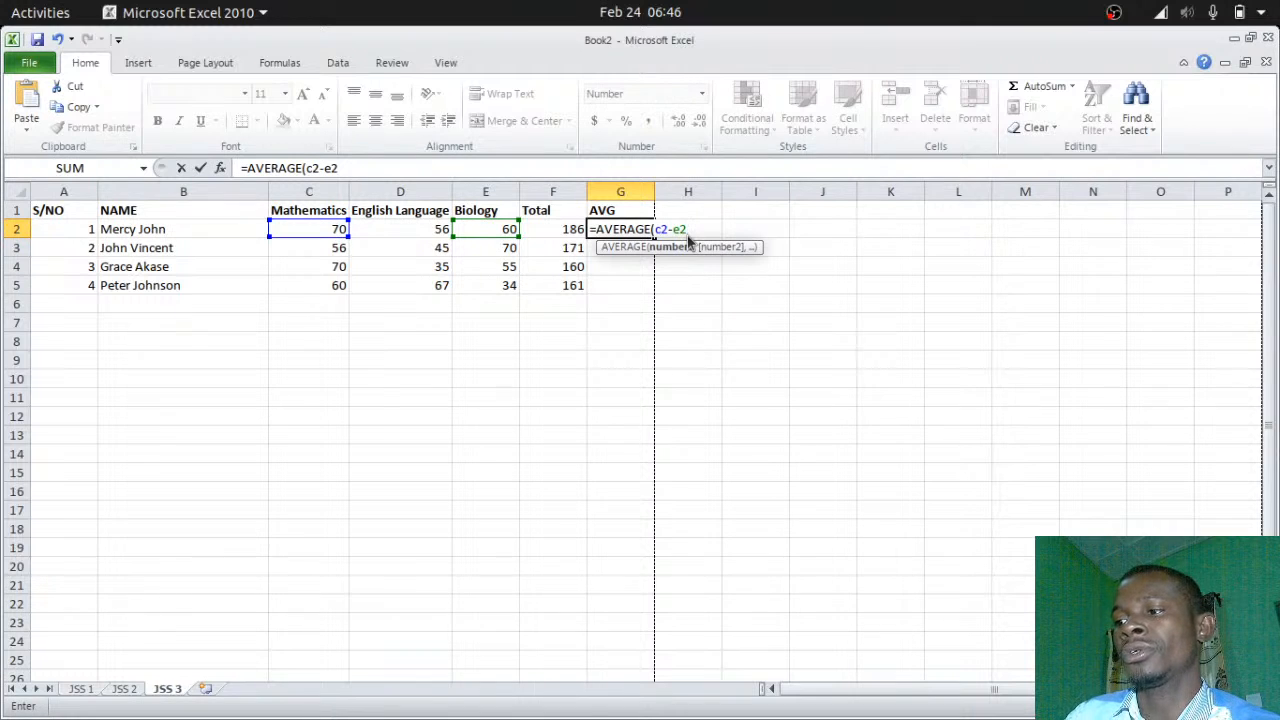
text())
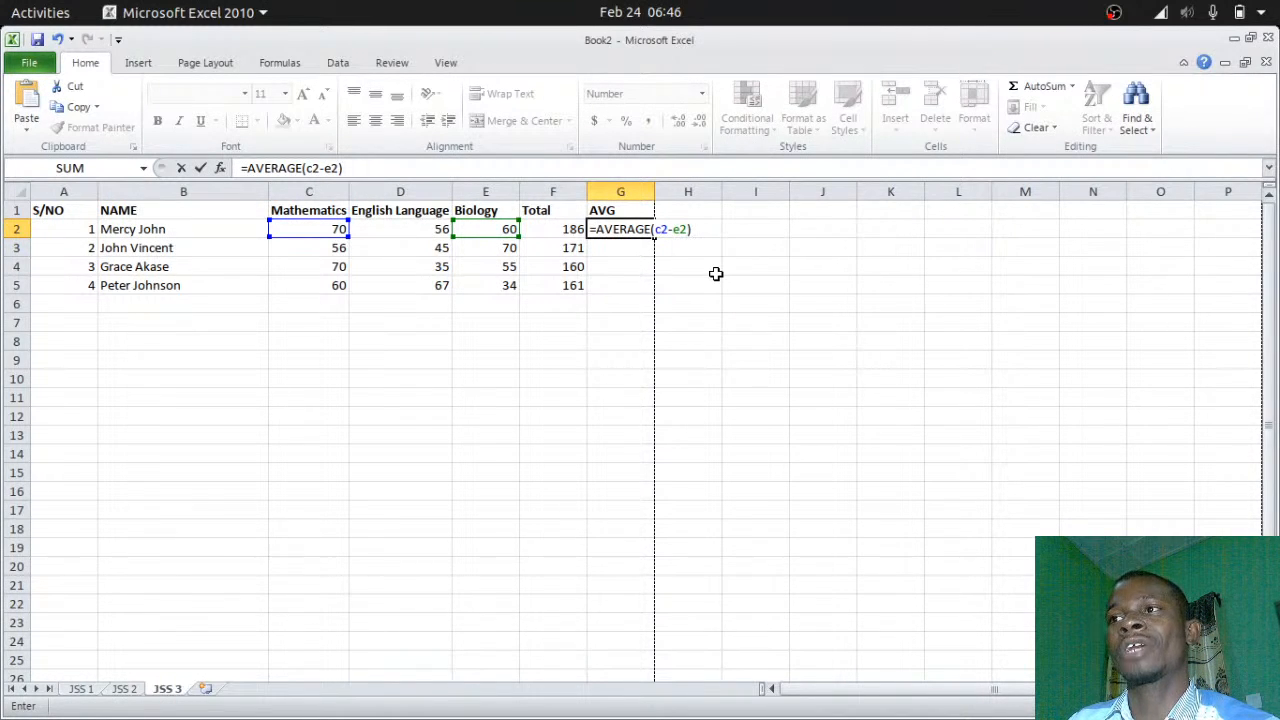
Correct G2's formula to =AVERAGE(C2:E2) by replacing the hyphen with a colon
key(Return)
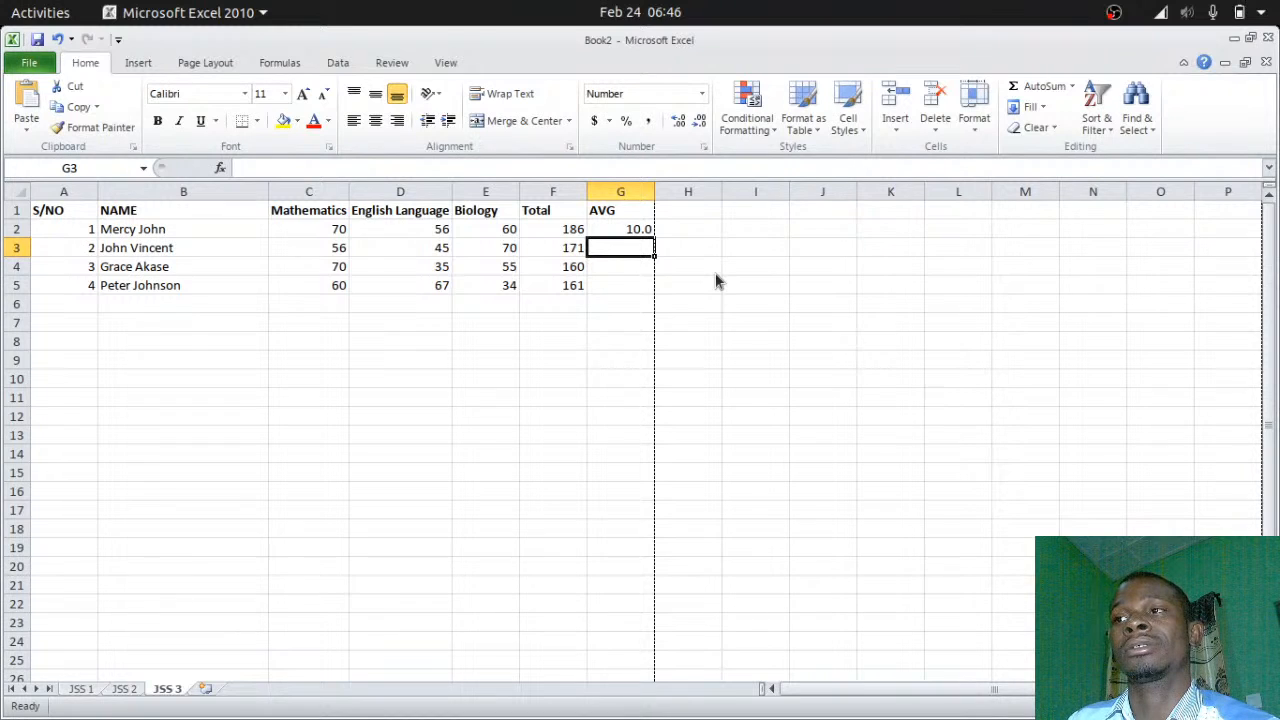
double_click(630, 230)
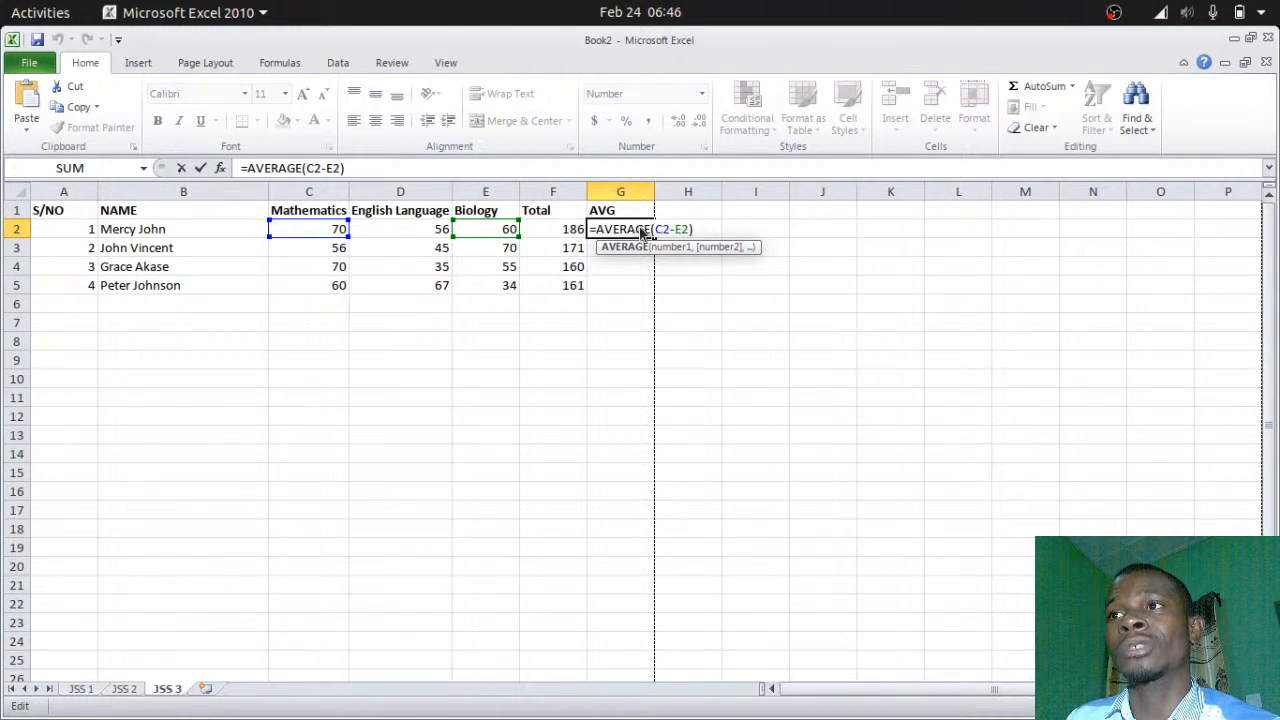
click(676, 229)
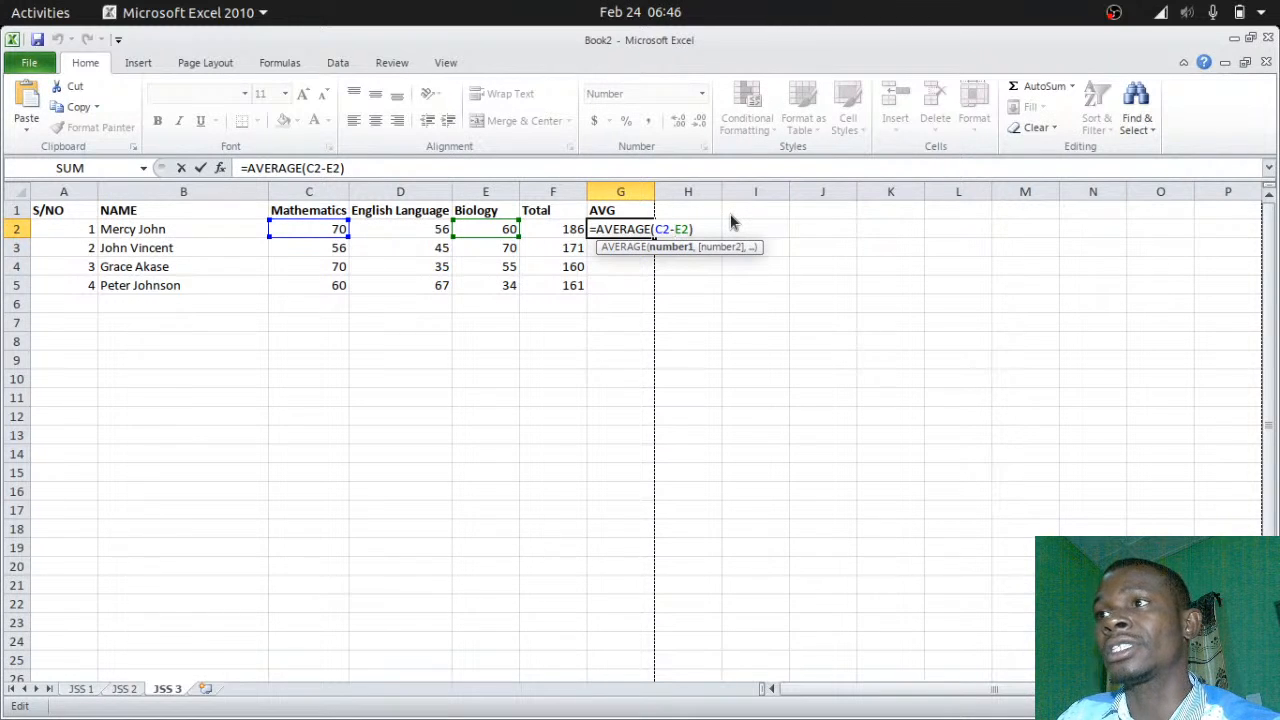
key(BackSpace)
text(:)
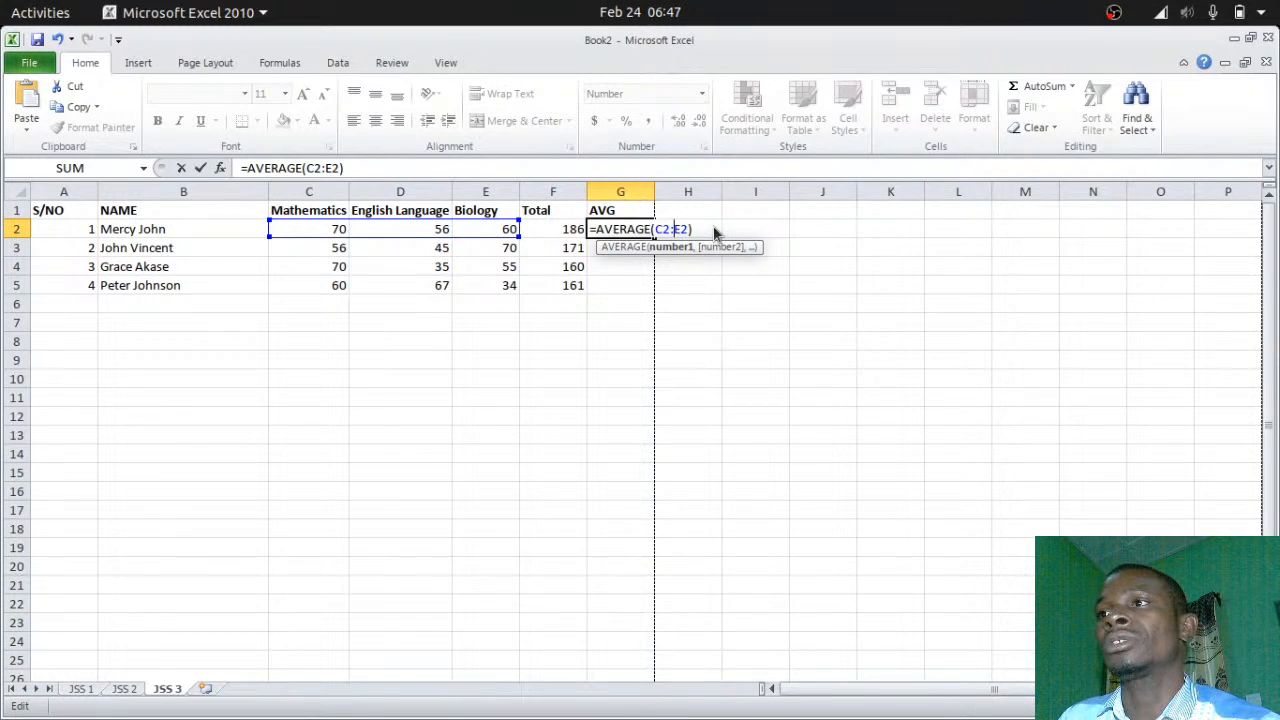
key(Return)
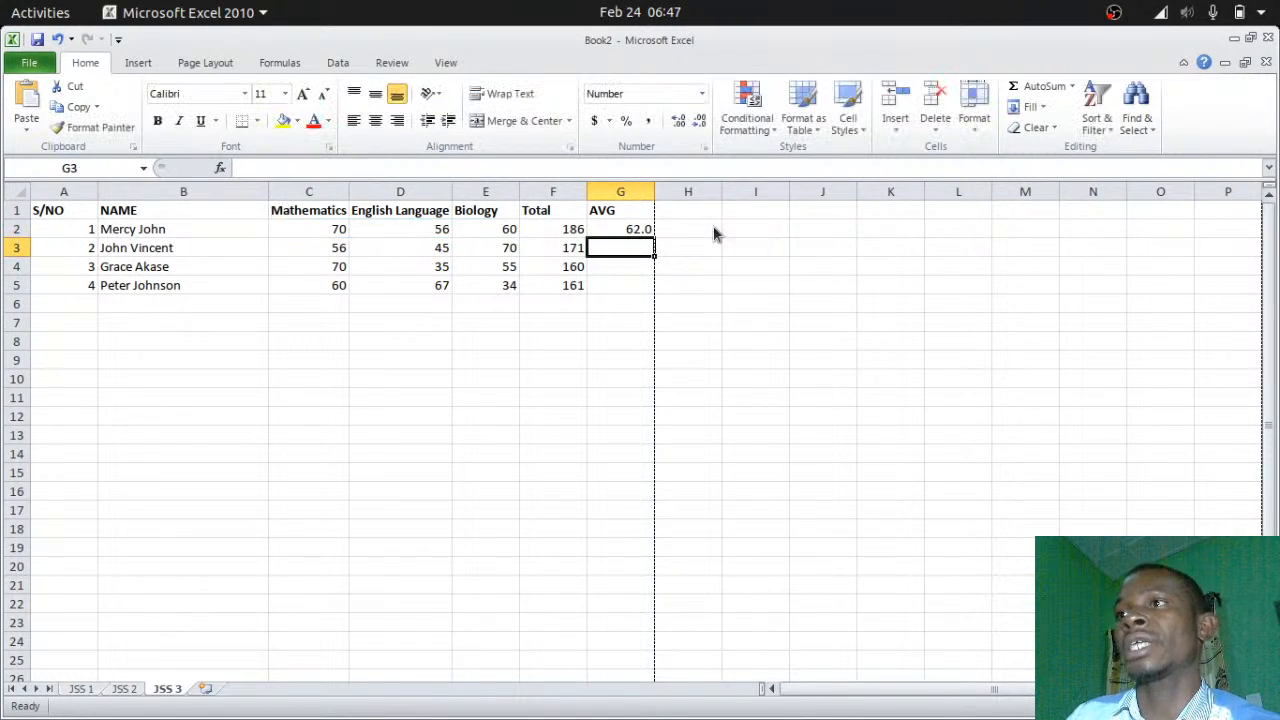
Fill the AVERAGE formula down to G5 and make F2:G5 bold
click(634, 228)
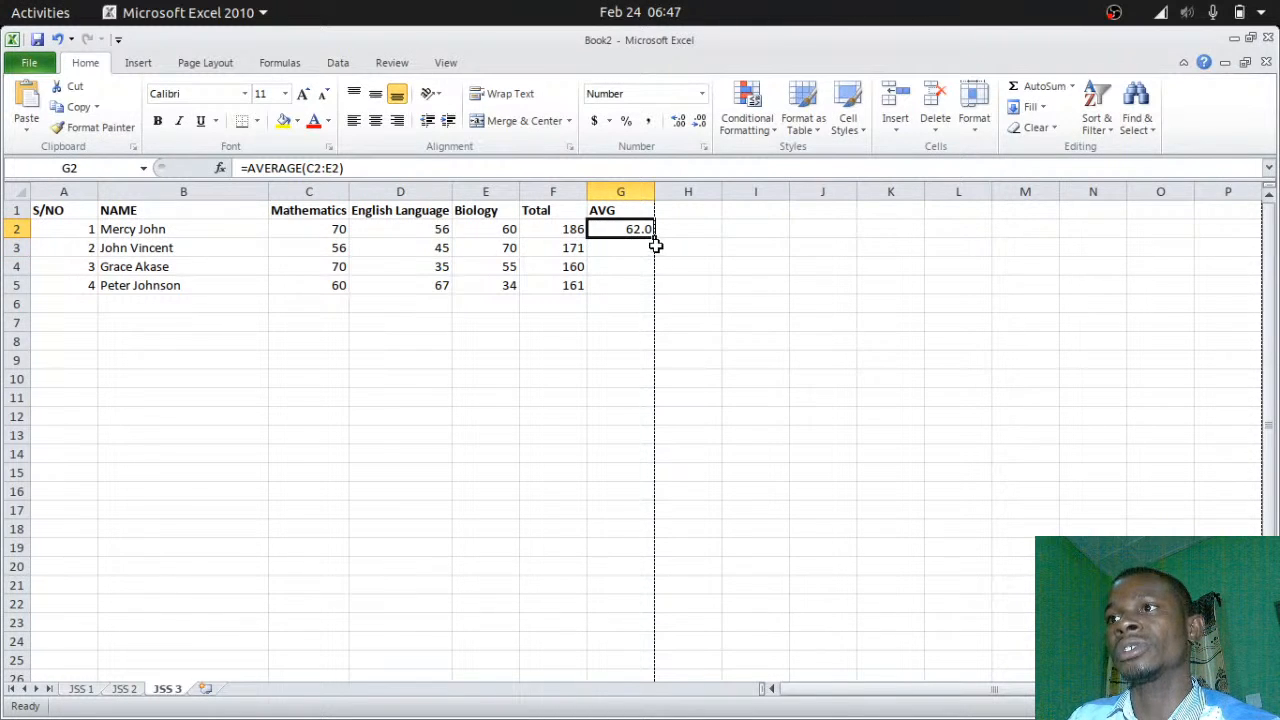
drag(653, 239, 656, 304)
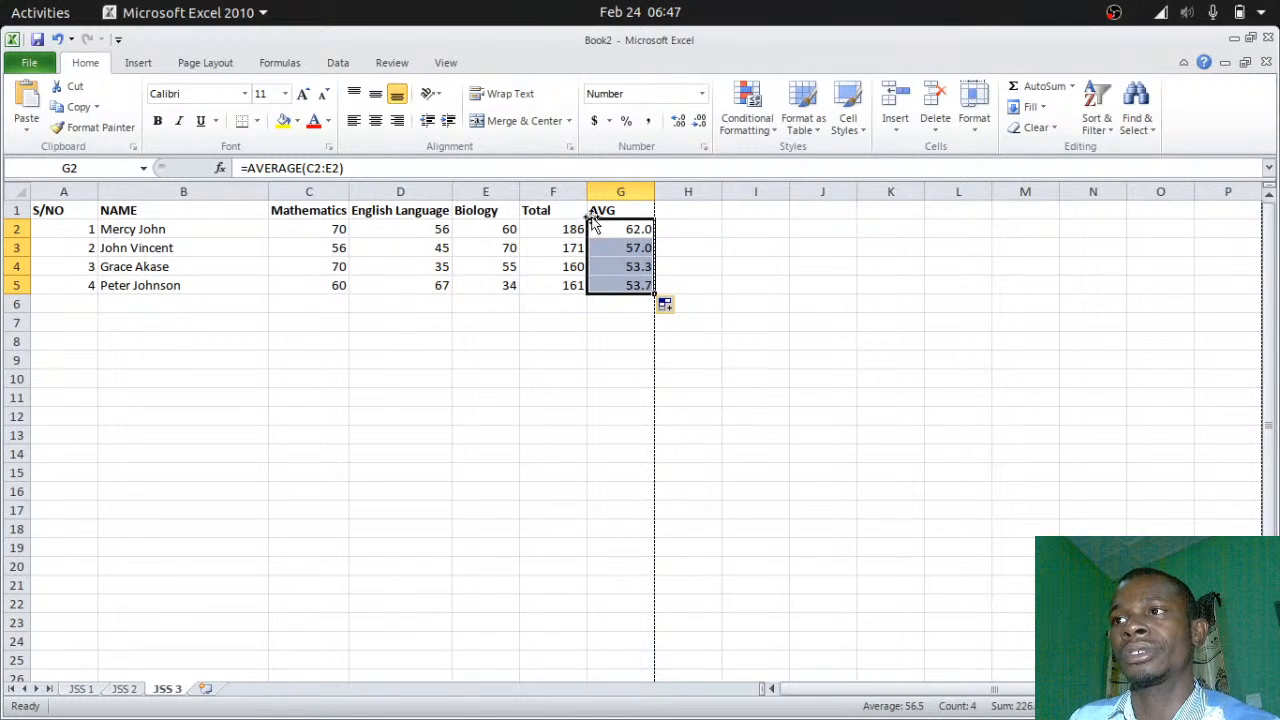
drag(540, 223, 626, 286)
click(157, 120)
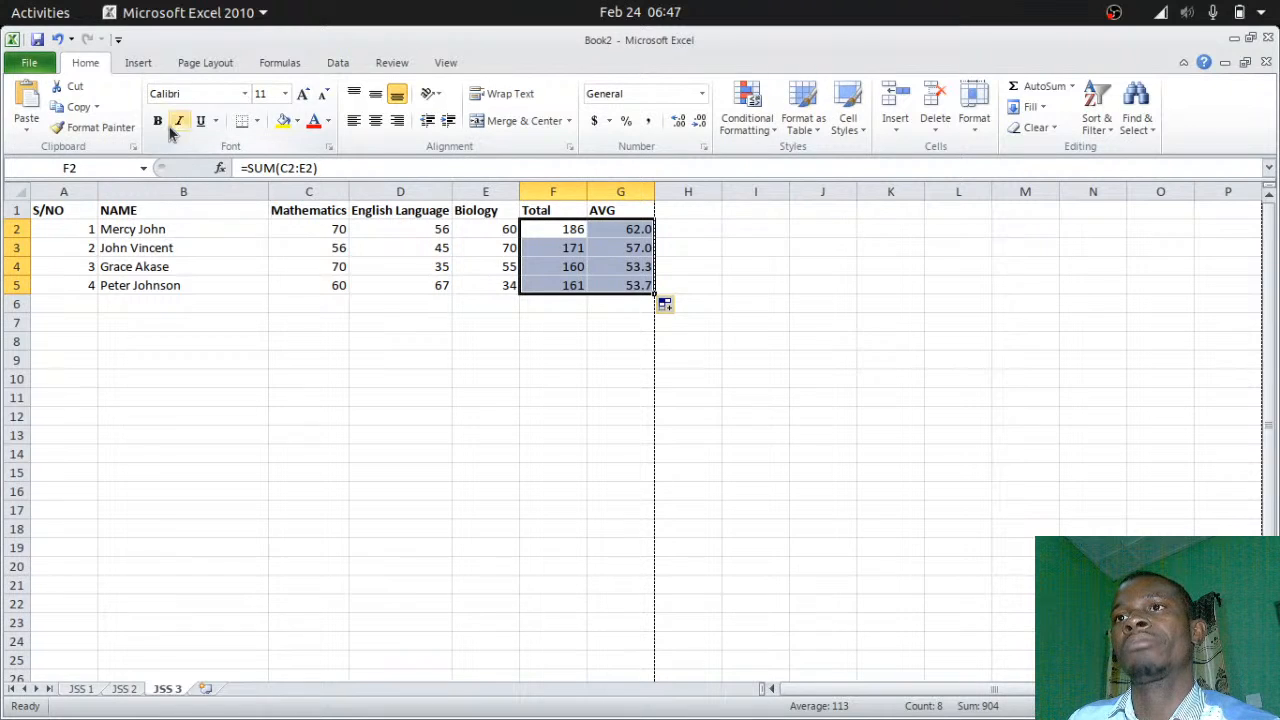
Leave the font colour unchanged and deselect the bold Total and AVG figures
click(329, 121)
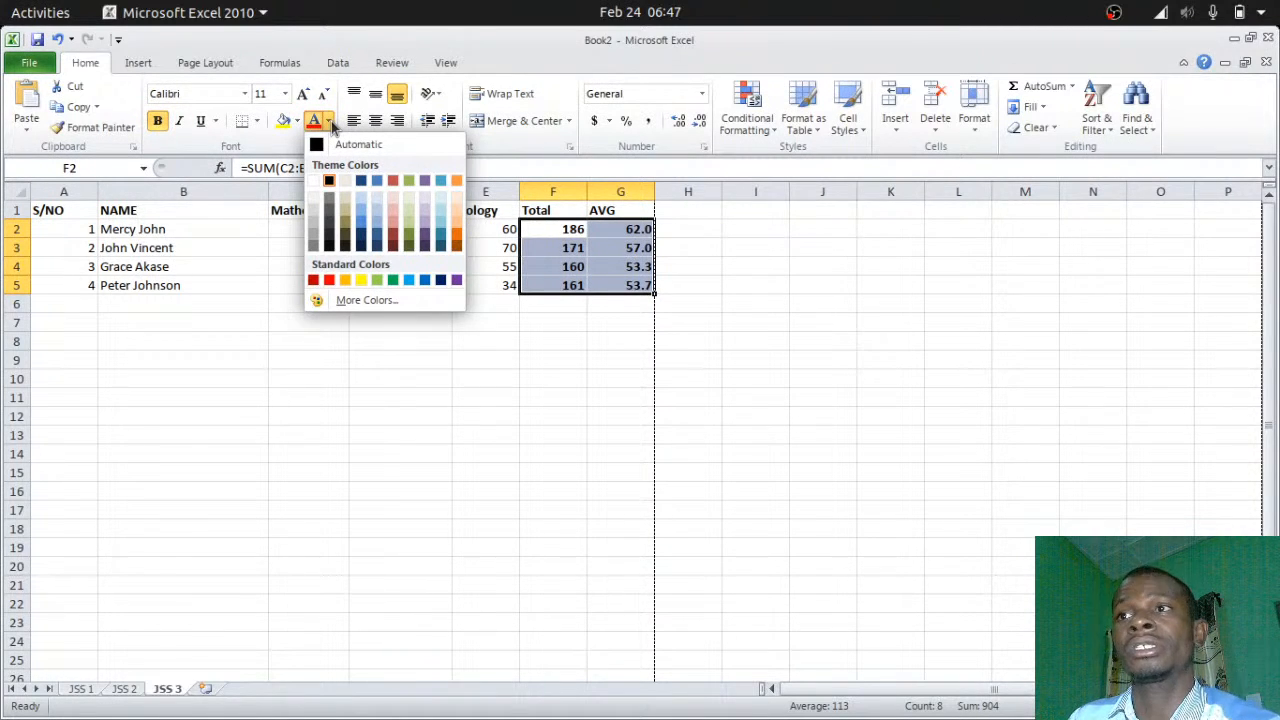
click(331, 123)
click(568, 286)
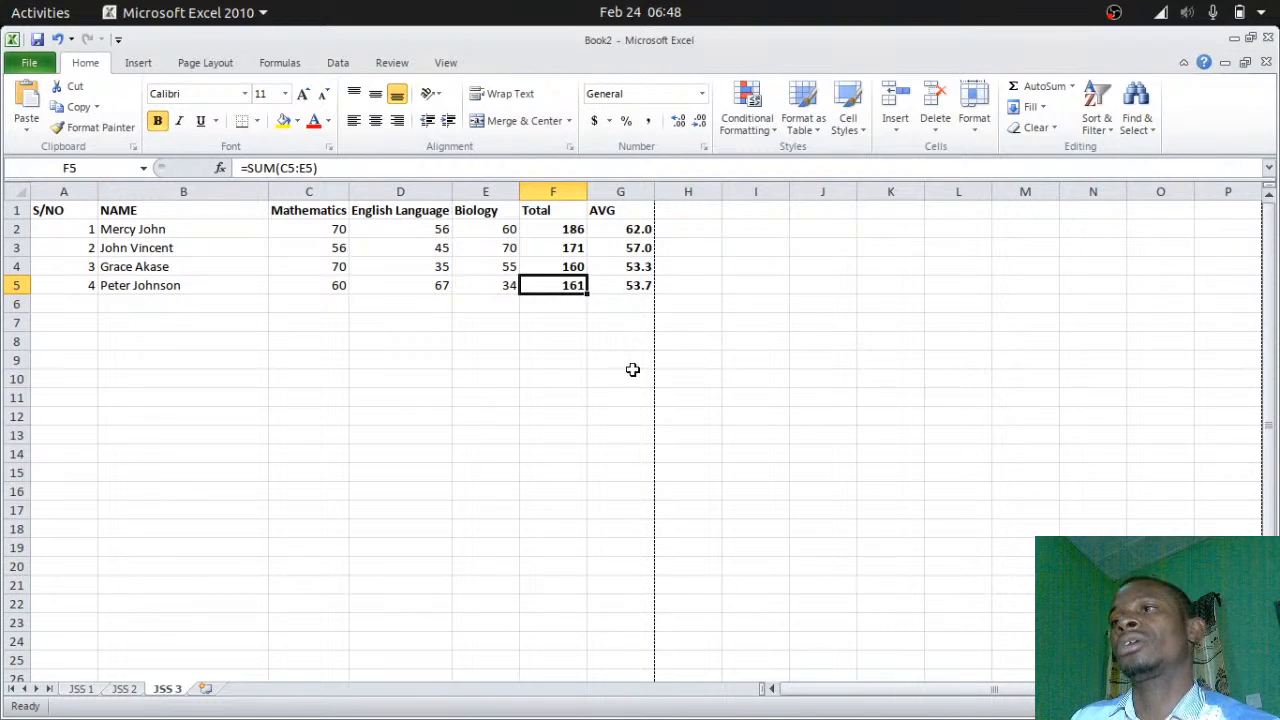
click(703, 521)
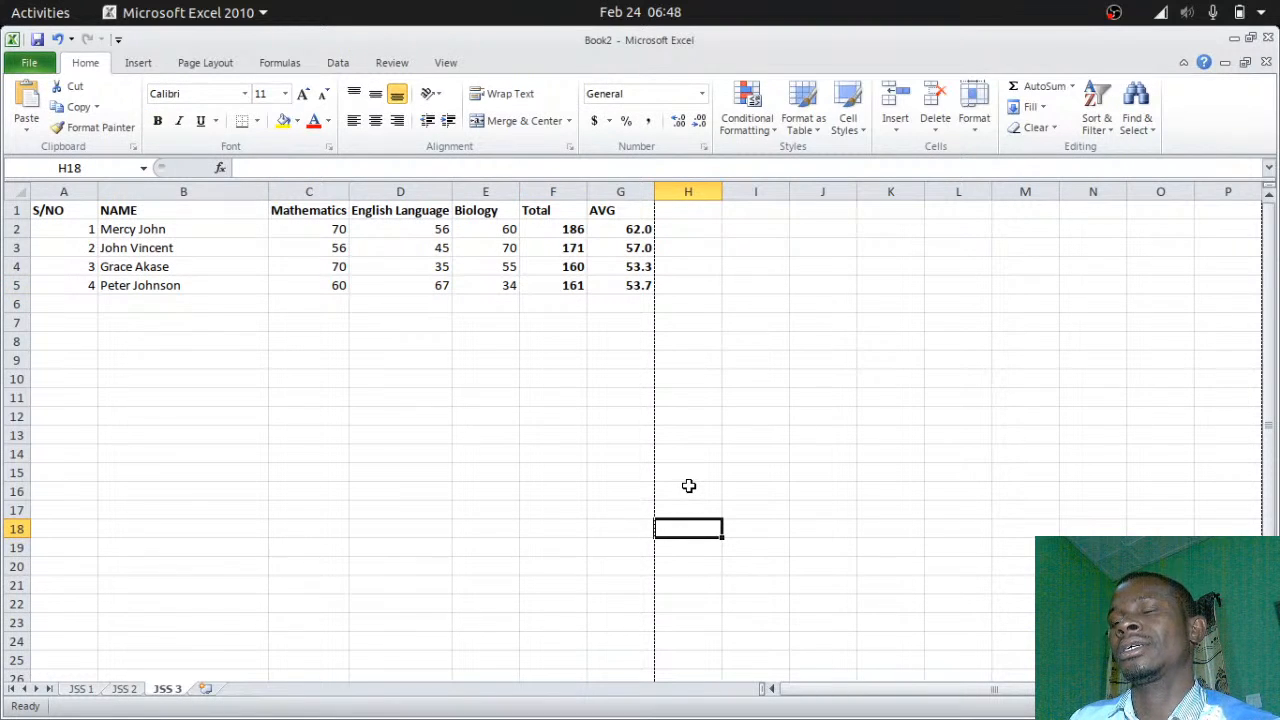